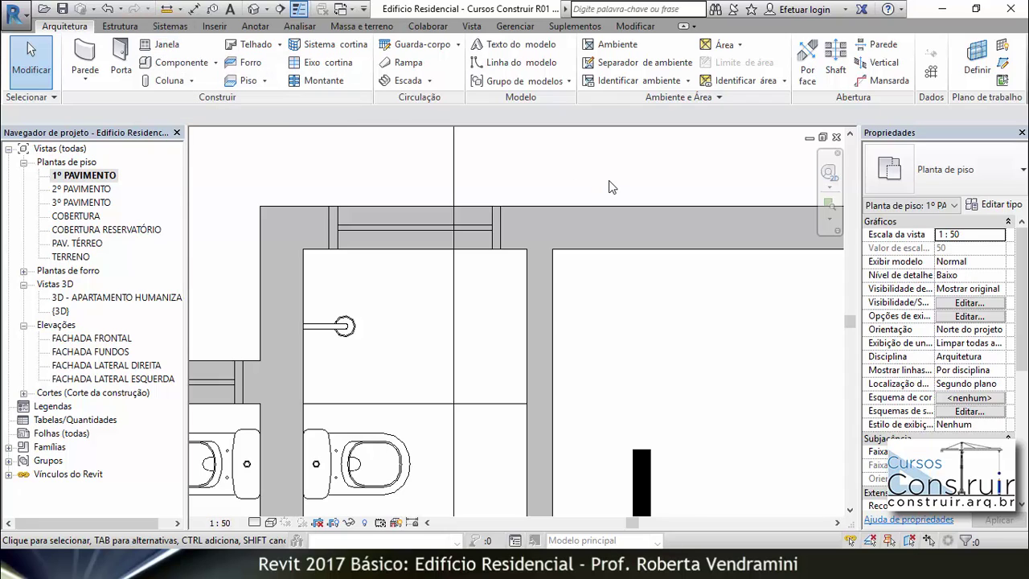
# Step: Start placing a window and choose the type JANELA COM ESQUADRIA MAXIM-AR - 1 FOLHA, 60 x 60
pyautogui.press('w')
pyautogui.press('n')
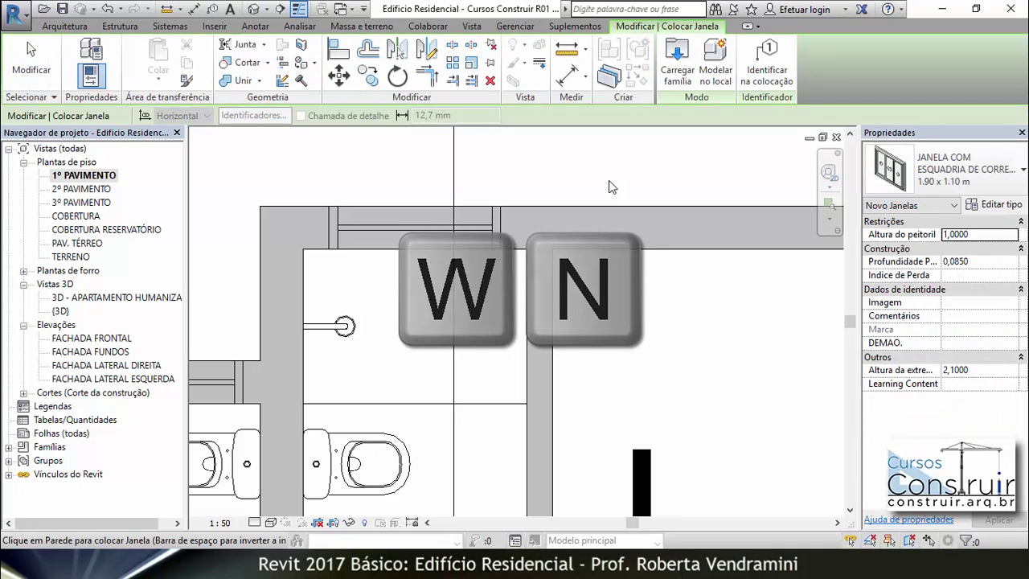
pyautogui.click(965, 171)
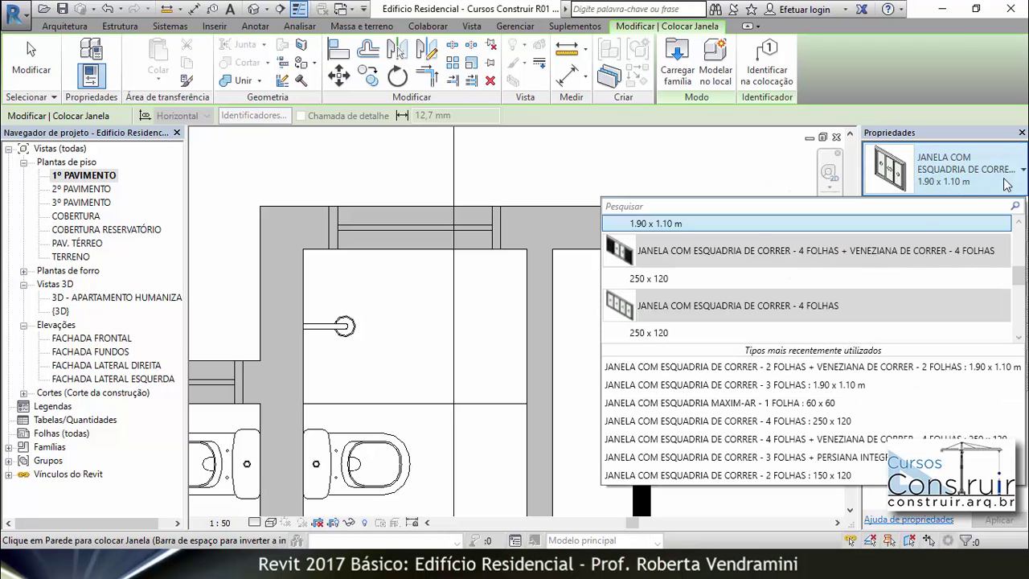
pyautogui.scroll(3, 768, 290)
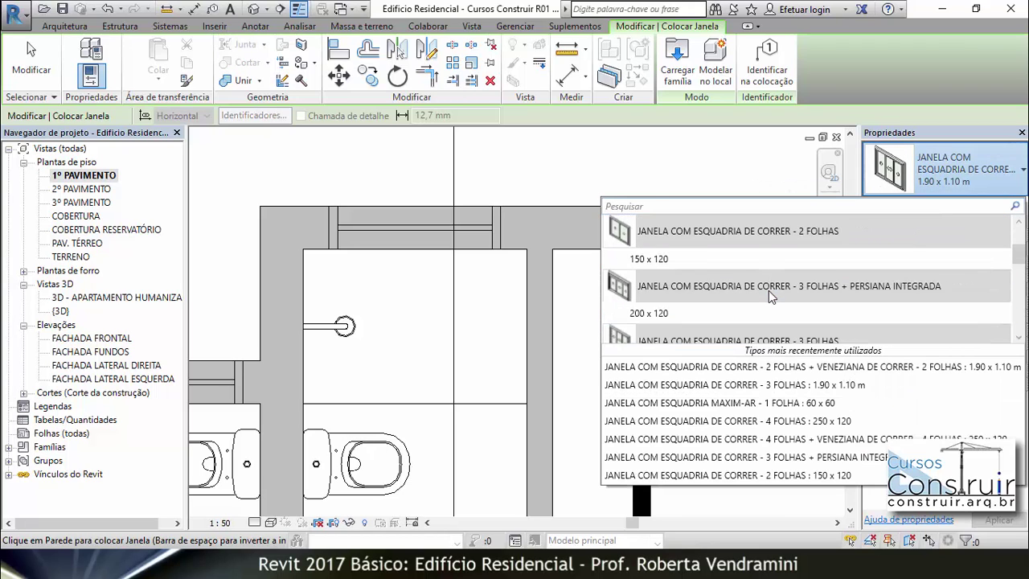
pyautogui.scroll(2, 769, 290)
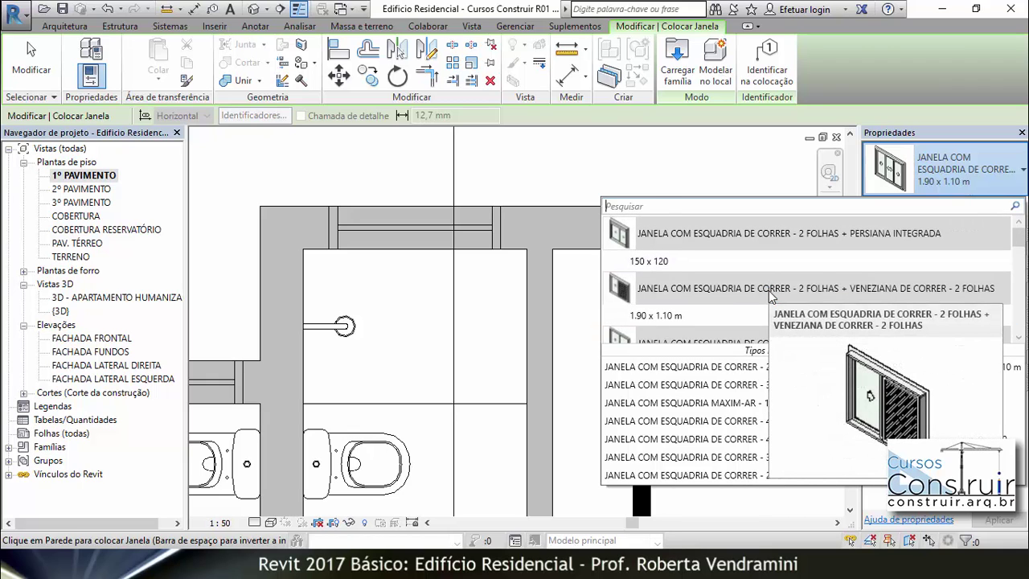
pyautogui.scroll(-2, 741, 290)
pyautogui.scroll(-4, 741, 290)
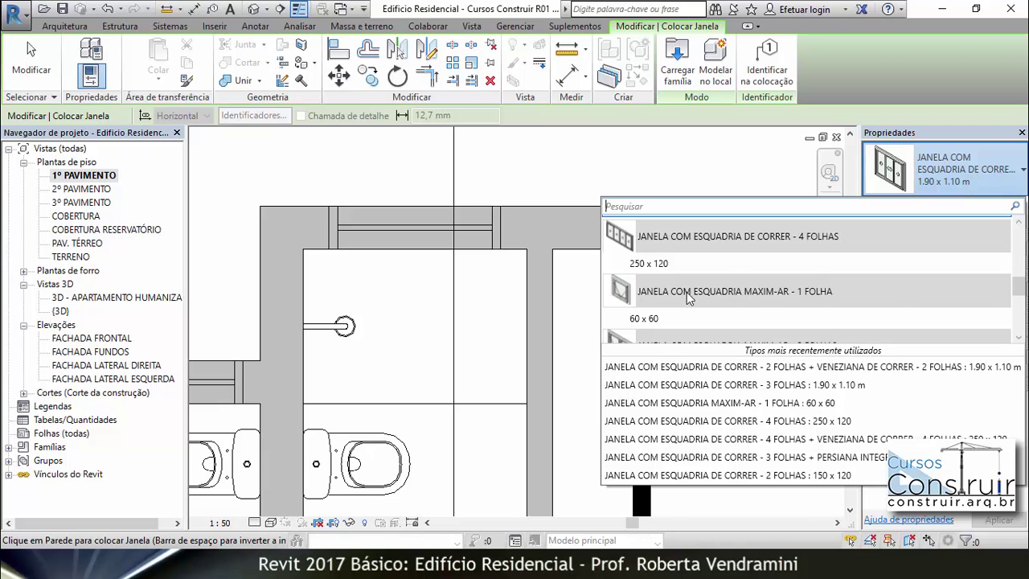
pyautogui.scroll(-1, 690, 291)
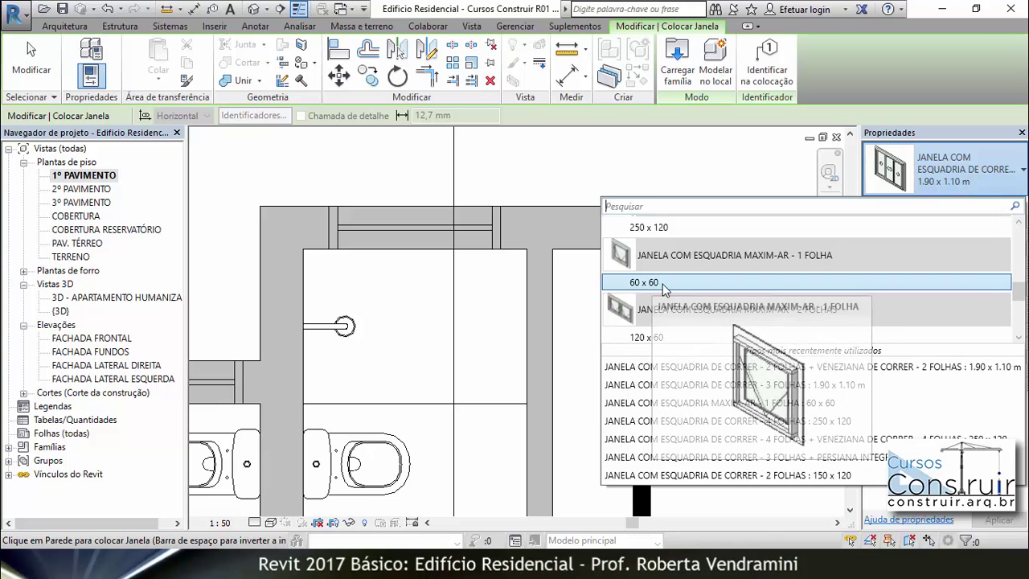
pyautogui.scroll(-1, 674, 292)
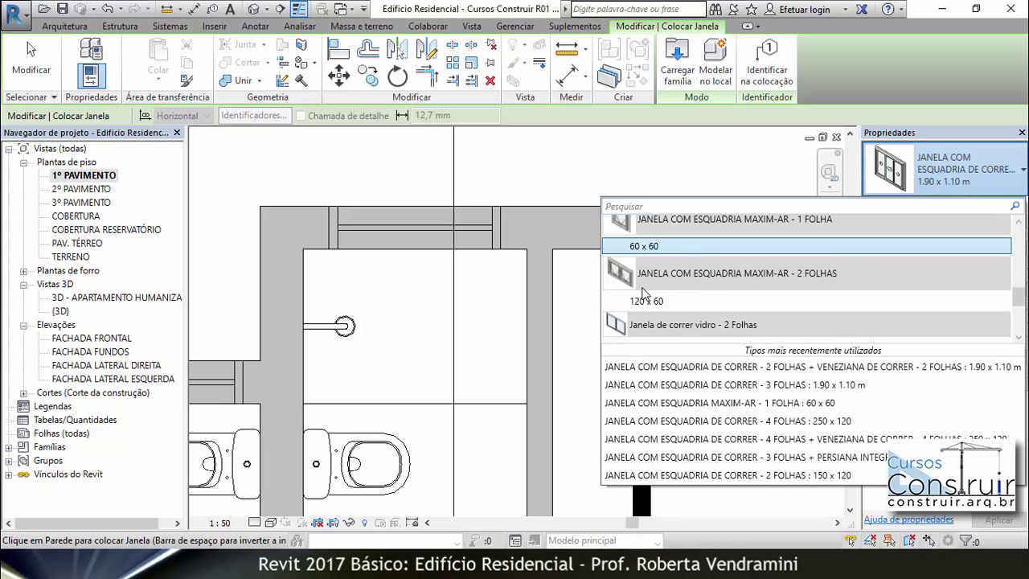
pyautogui.moveTo(658, 299)
pyautogui.scroll(-6, 644, 266)
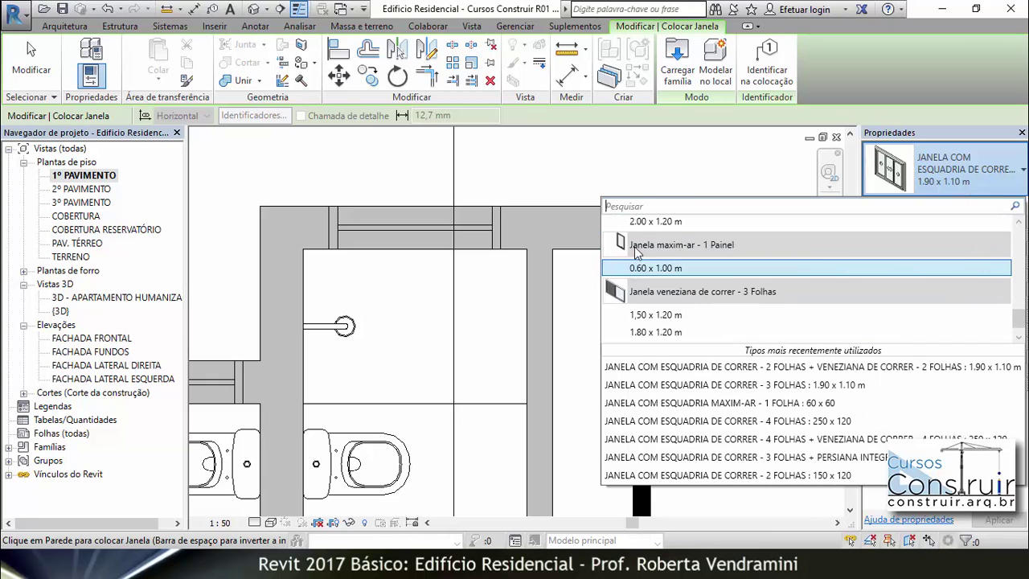
pyautogui.moveTo(692, 251)
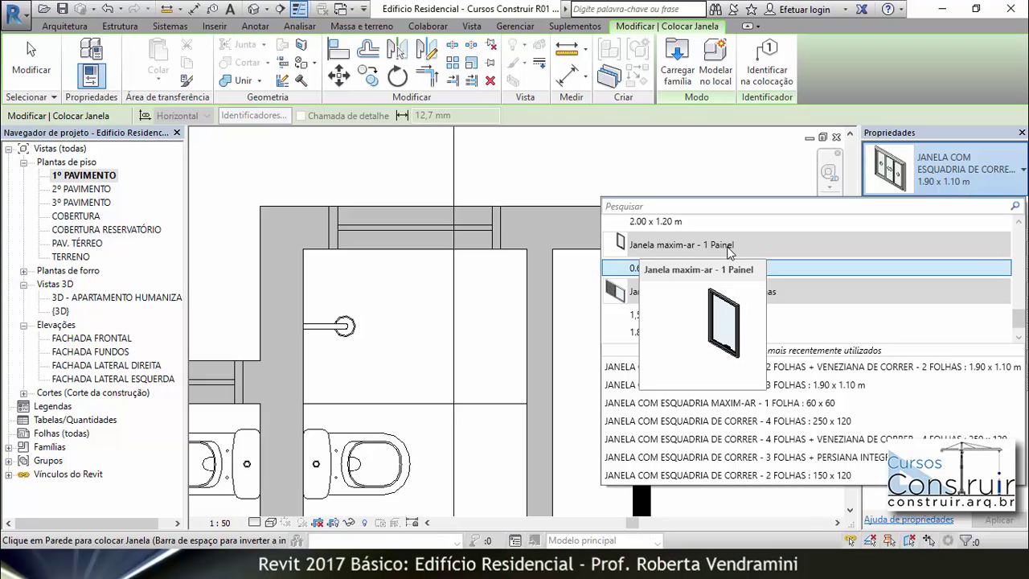
pyautogui.scroll(-5, 811, 252)
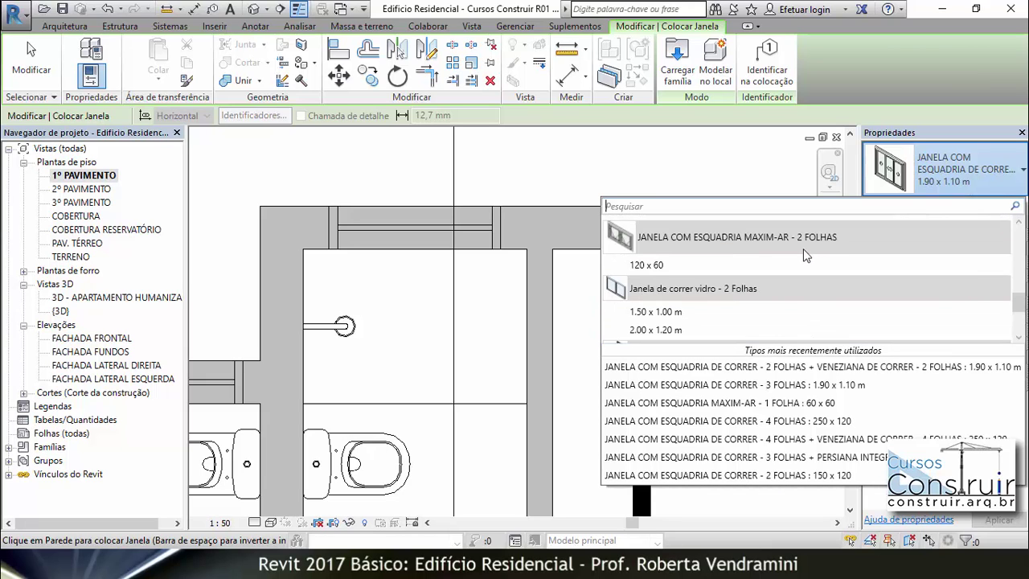
pyautogui.scroll(1, 811, 253)
pyautogui.scroll(1, 748, 255)
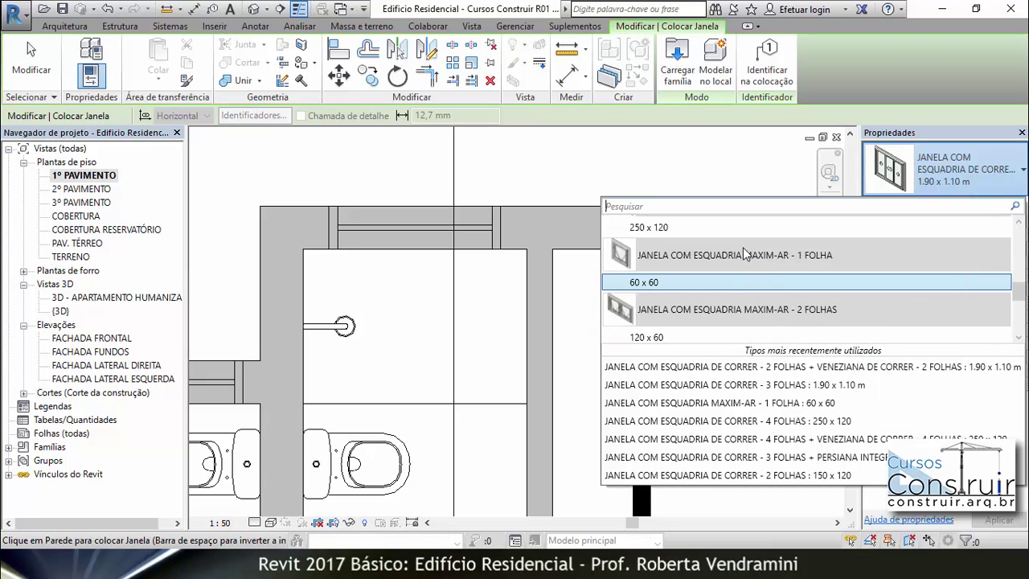
pyautogui.click(657, 286)
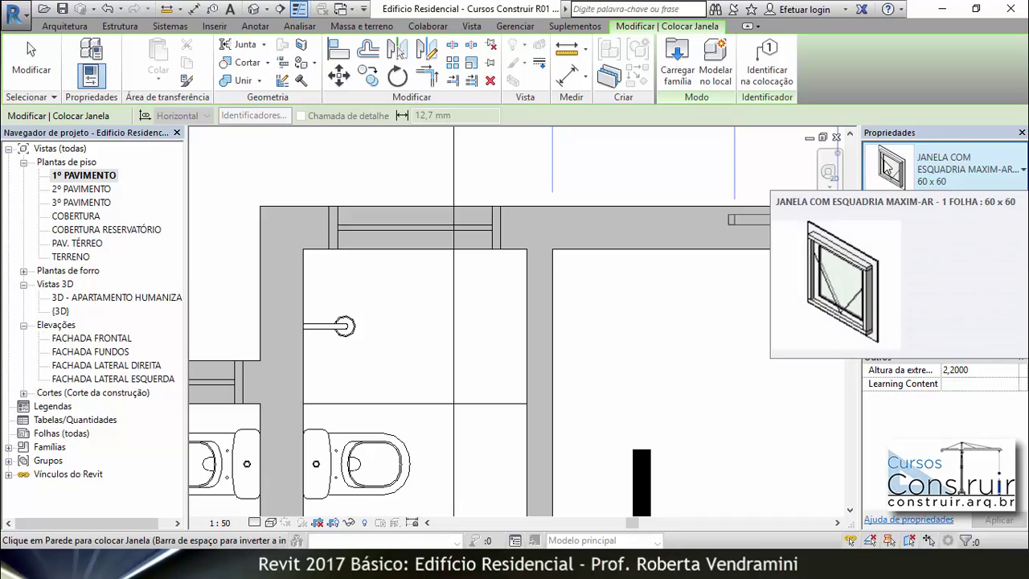
# Step: Place one 60 x 60 Maxim-ar window in the outer wall of each of the two adjacent bathrooms
pyautogui.click(420, 226)
pyautogui.scroll(-1, 695, 252)
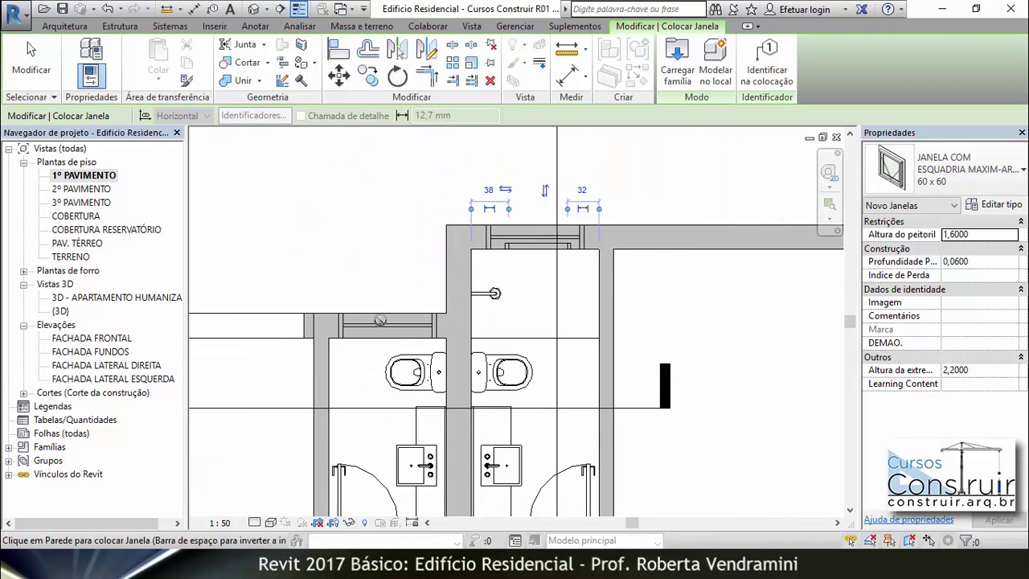
pyautogui.scroll(2, 380, 318)
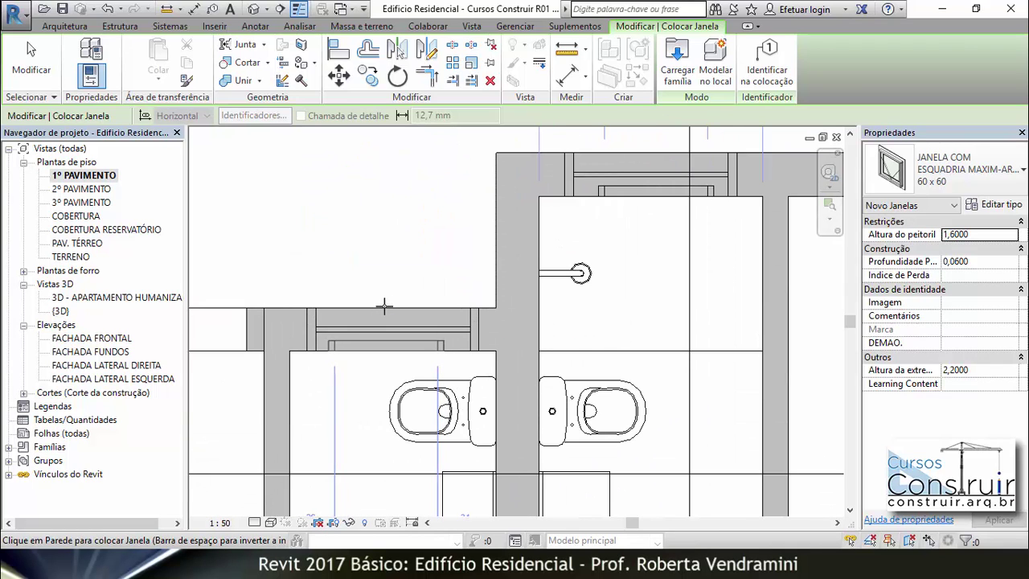
pyautogui.click(382, 305)
pyautogui.press('Escape')
pyautogui.press('Escape')
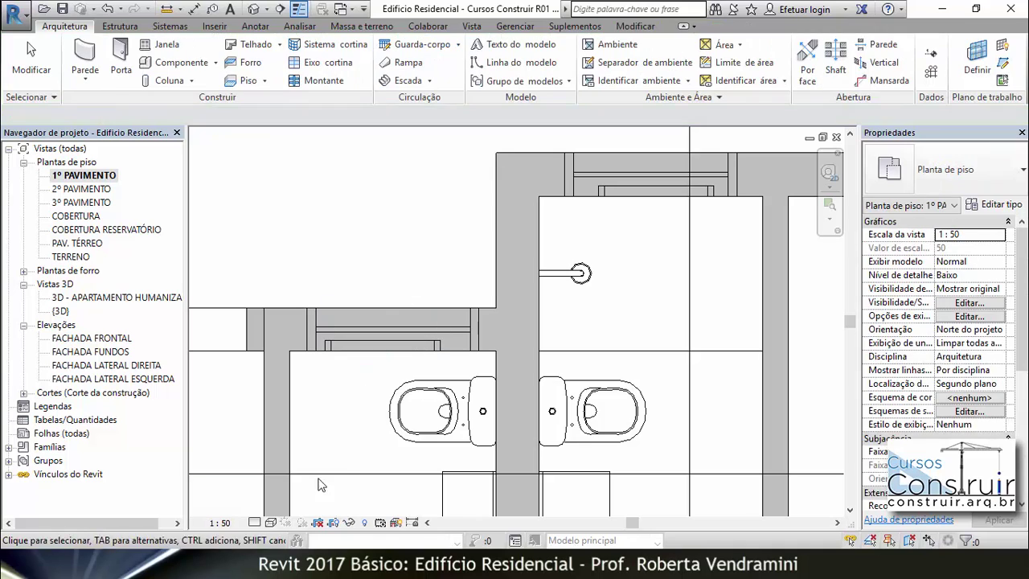
# Step: Set the floor plan's visual style to Realista and its detail level to Alto
pyautogui.click(273, 523)
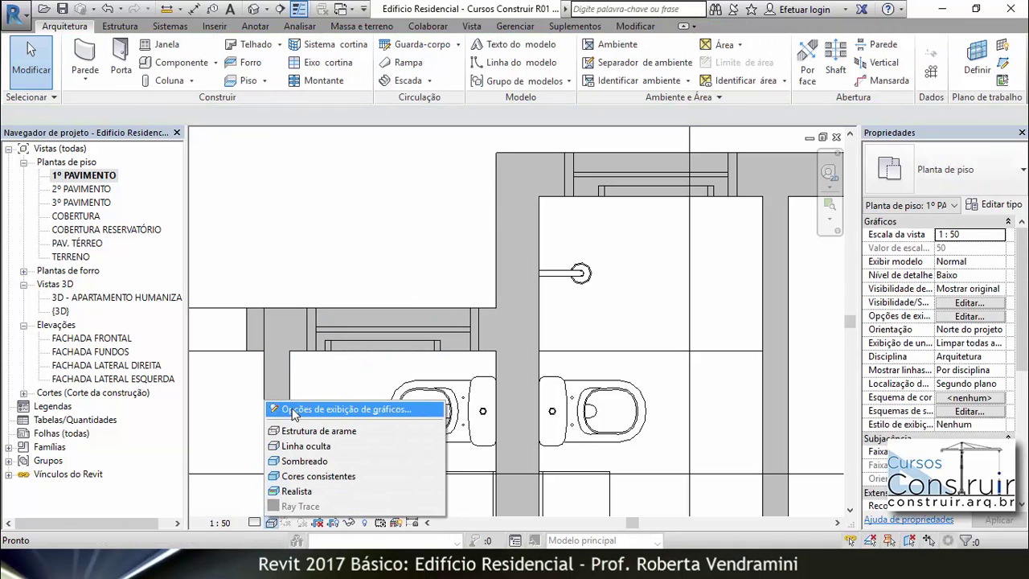
pyautogui.click(314, 476)
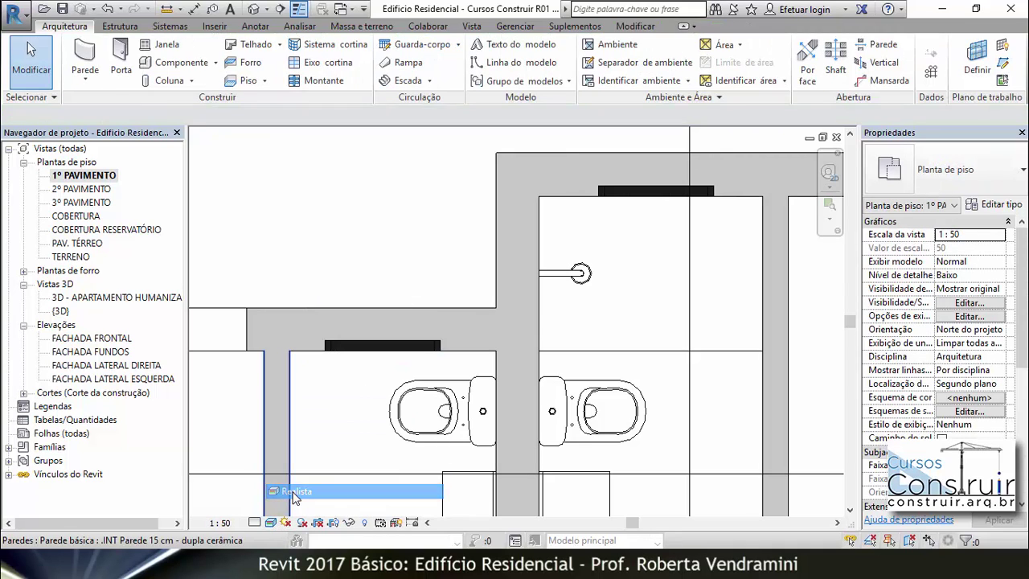
pyautogui.click(254, 523)
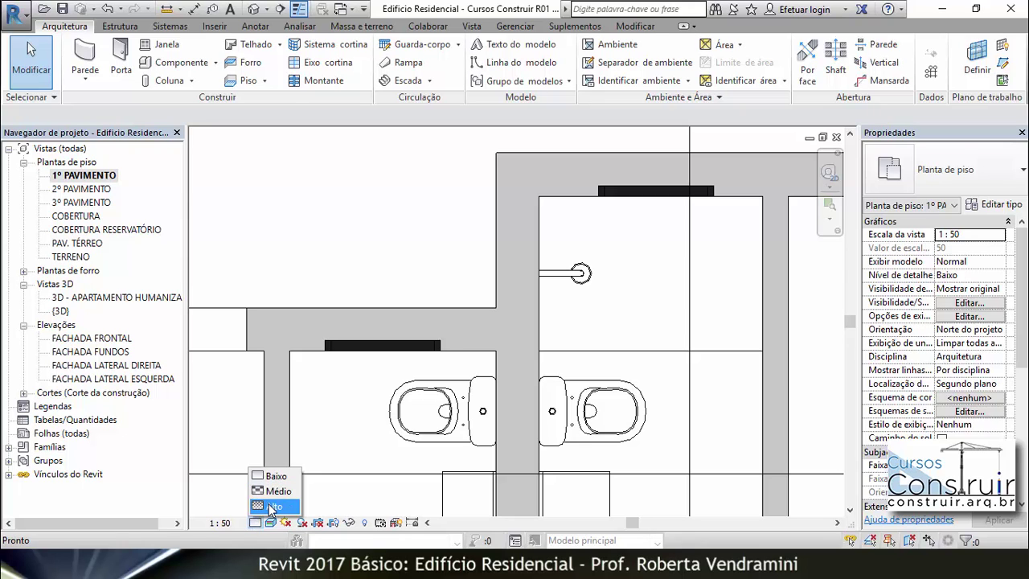
pyautogui.click(270, 506)
# Step: Examine the windows and walls around the apartment plan, including the bathrooms, bedroom and balcony wall
pyautogui.scroll(-5, 342, 270)
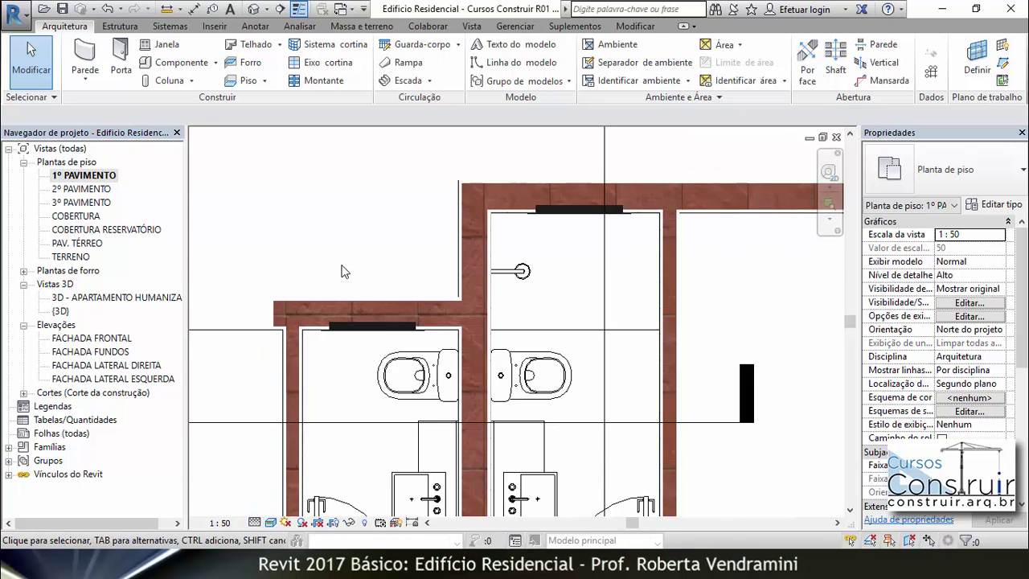
pyautogui.scroll(5, 351, 326)
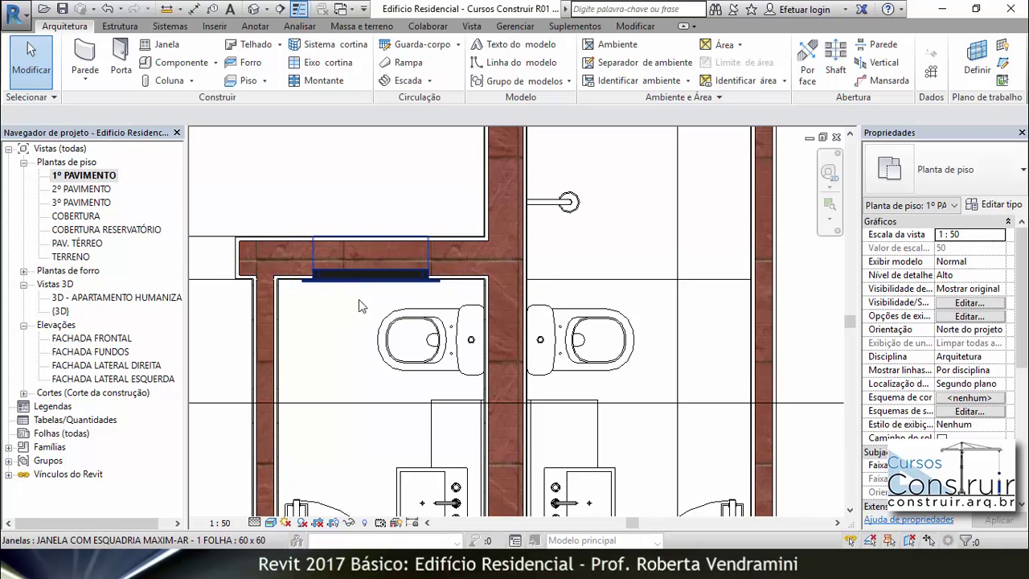
pyautogui.scroll(-5, 359, 299)
pyautogui.scroll(3, 573, 292)
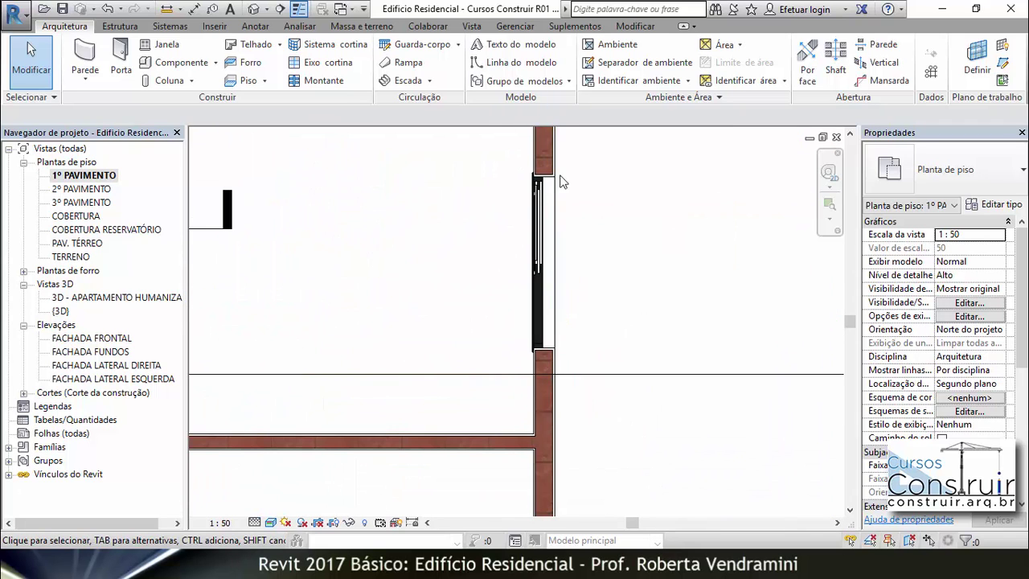
pyautogui.scroll(-5, 498, 331)
pyautogui.scroll(4, 474, 372)
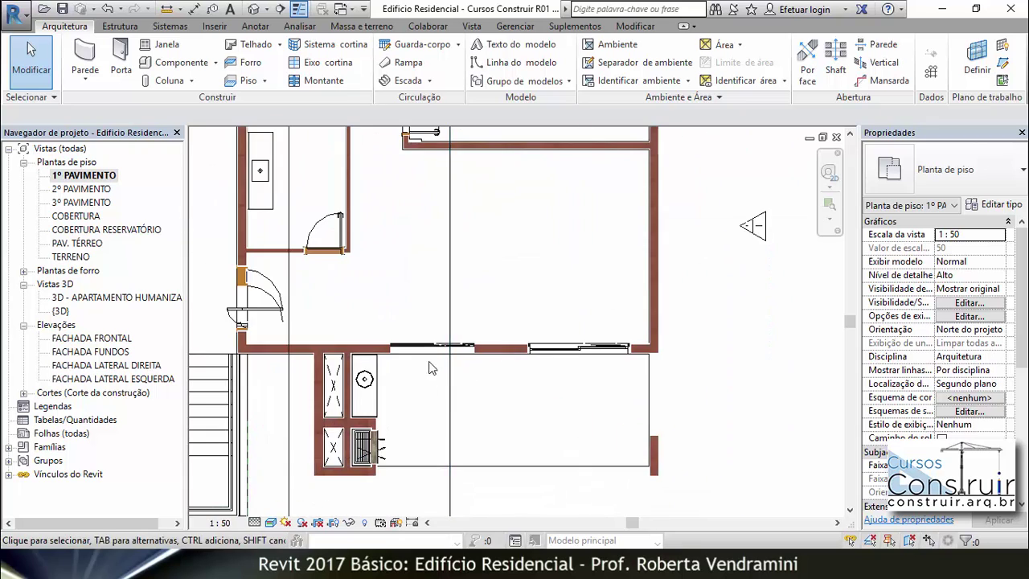
pyautogui.scroll(-2, 442, 250)
pyautogui.scroll(4, 442, 251)
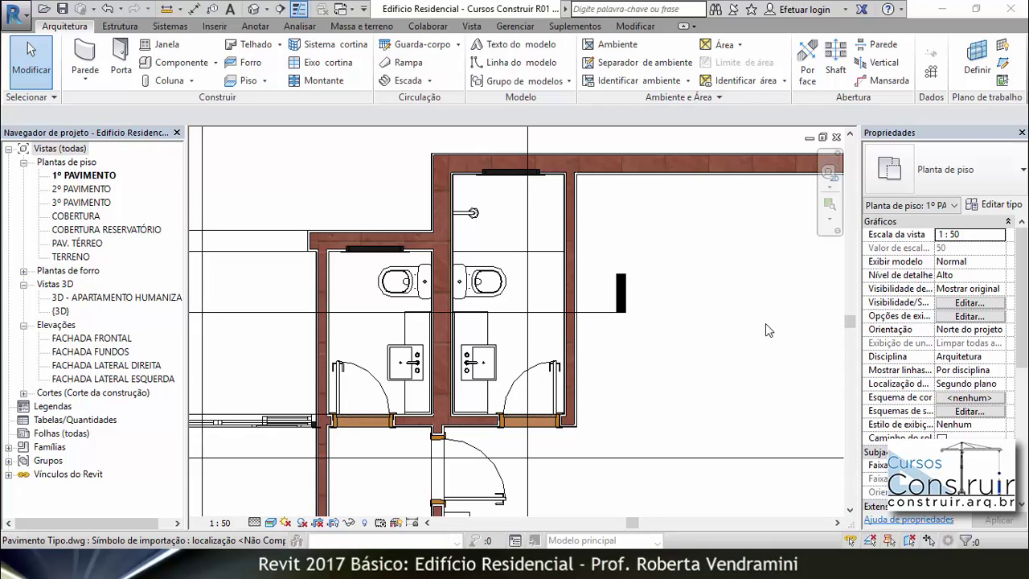
pyautogui.scroll(-5, 476, 299)
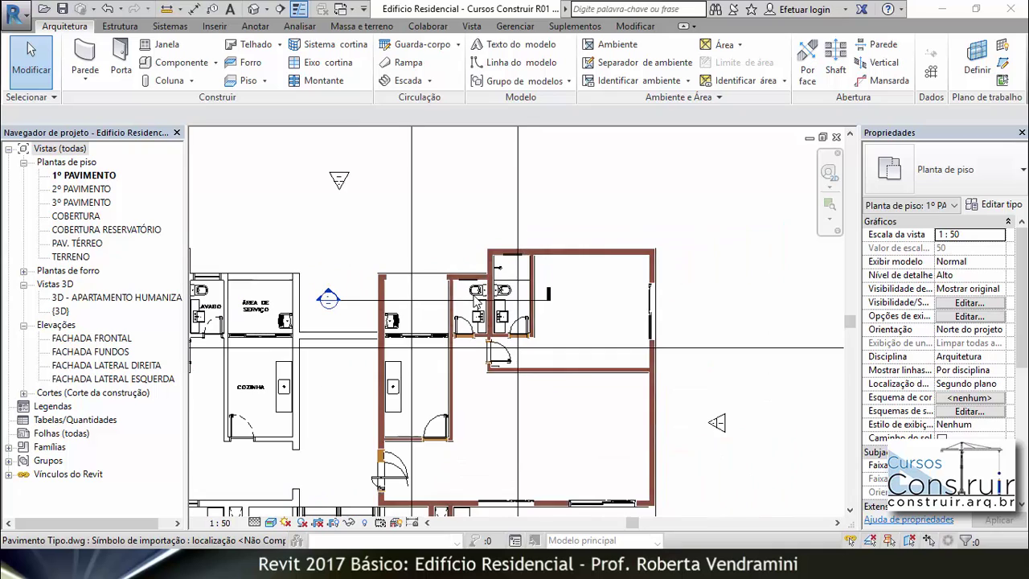
# Step: Switch to the 3D view of the Apartamento_Edifício_Residencial project and examine the apartment model from the balcony side
pyautogui.hotkey('ctrl', 'Tab')
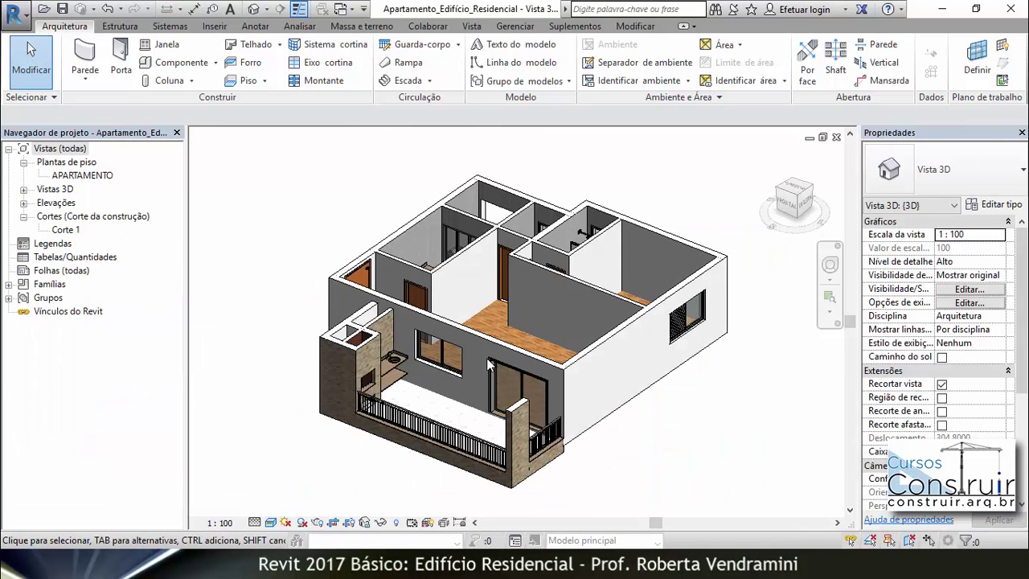
pyautogui.scroll(-3, 483, 354)
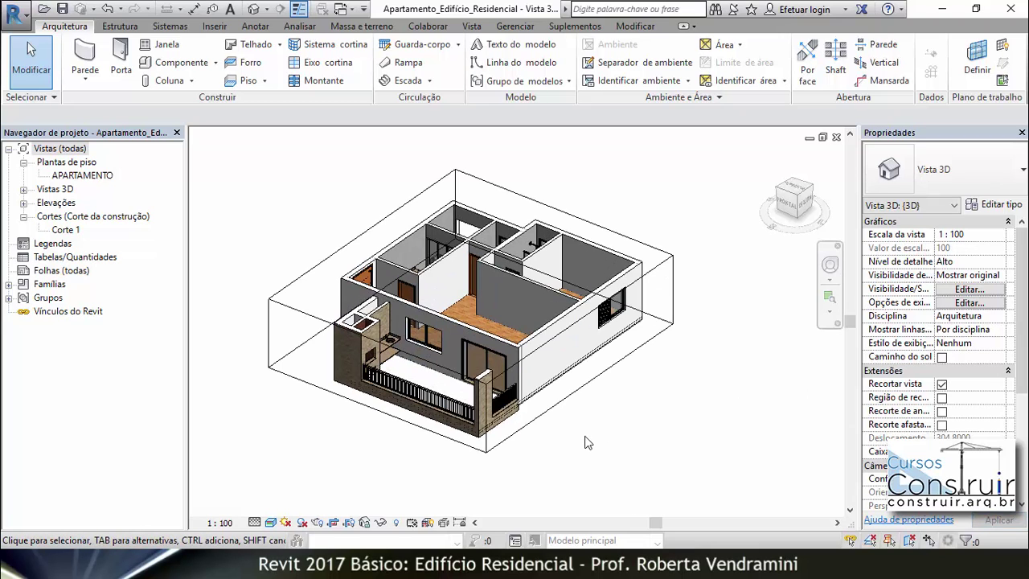
pyautogui.moveTo(291, 336)
pyautogui.keyDown('shift'); pyautogui.mouseDown(button='middle')
pyautogui.moveTo(323, 349)
pyautogui.moveTo(293, 354)
pyautogui.mouseUp(button='middle'); pyautogui.keyUp('shift')
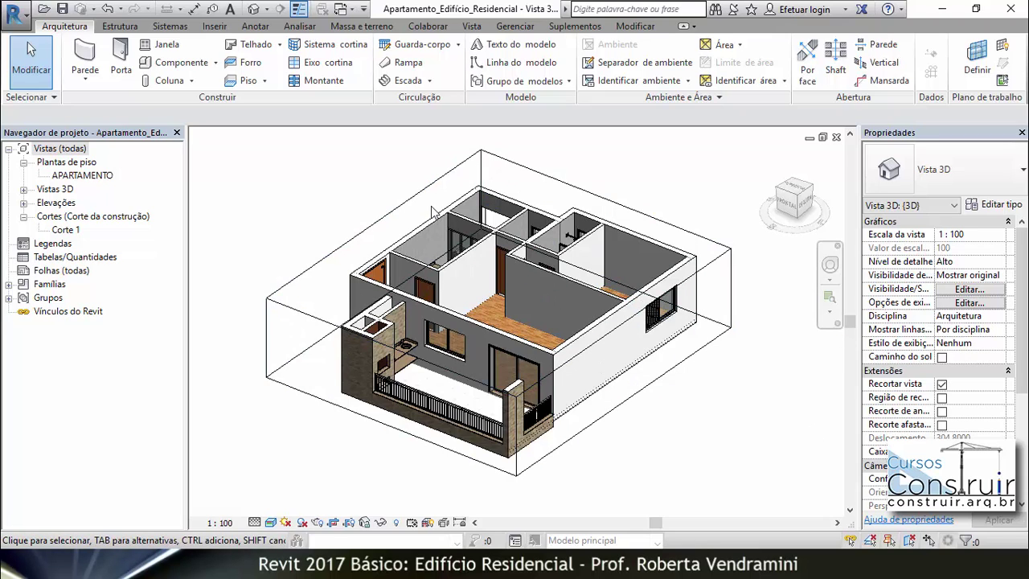
pyautogui.keyDown('shift'); pyautogui.moveTo(562, 505); pyautogui.dragTo(549, 287, button='middle'); pyautogui.keyUp('shift')
pyautogui.scroll(2, 562, 302)
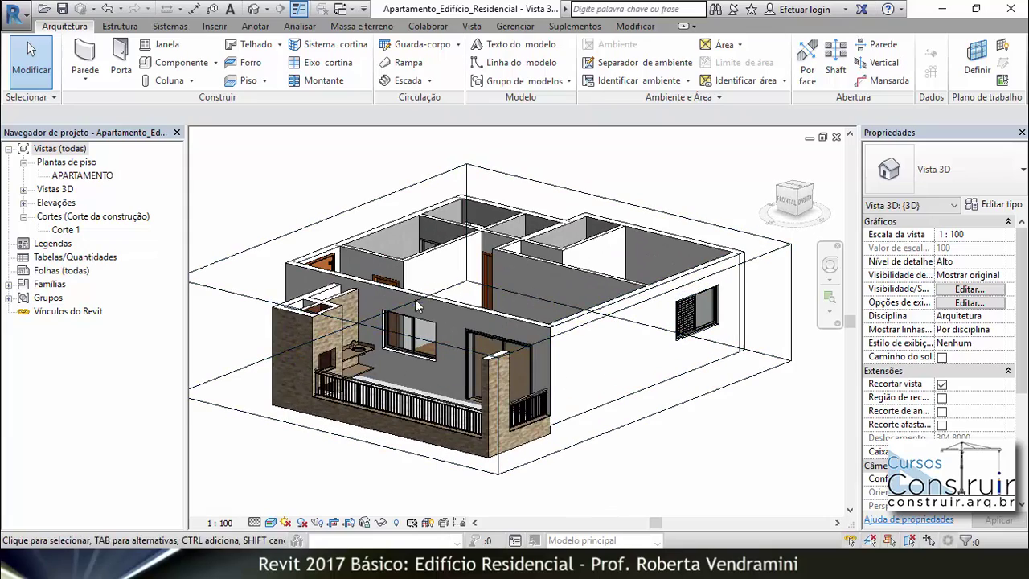
pyautogui.scroll(-1, 490, 332)
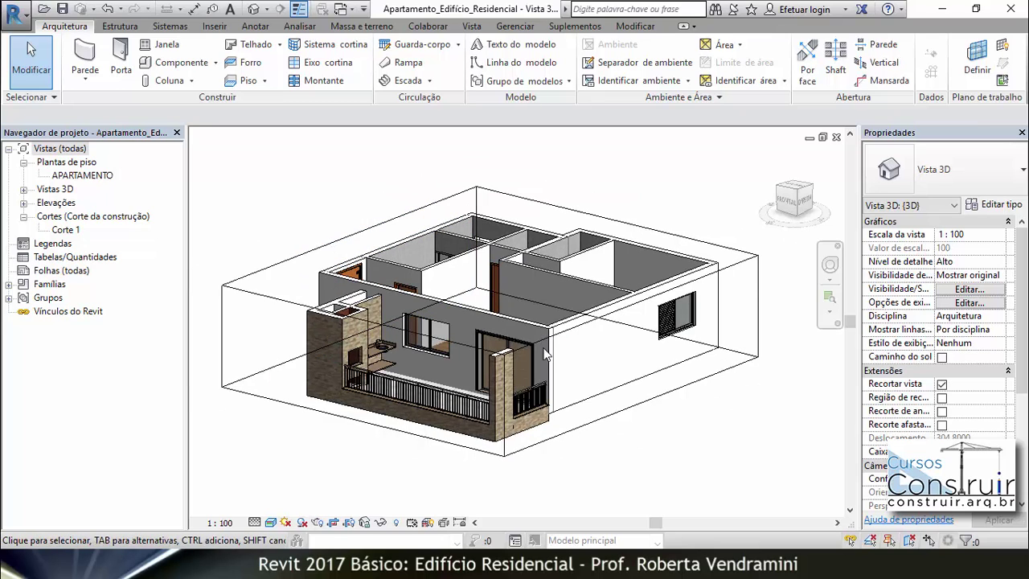
# Step: Lower the top face of the 3D view's section box to cut the apartment through the lower part of the windows
pyautogui.click(469, 350)
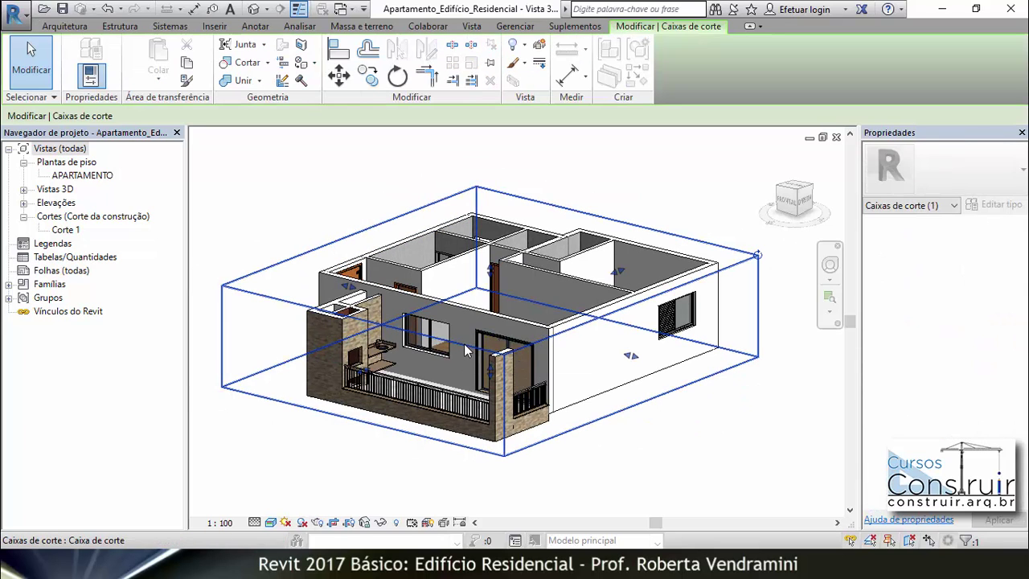
pyautogui.moveTo(517, 404)
pyautogui.keyDown('shift'); pyautogui.mouseDown(button='middle')
pyautogui.moveTo(531, 396)
pyautogui.moveTo(512, 392)
pyautogui.mouseUp(button='middle'); pyautogui.keyUp('shift')
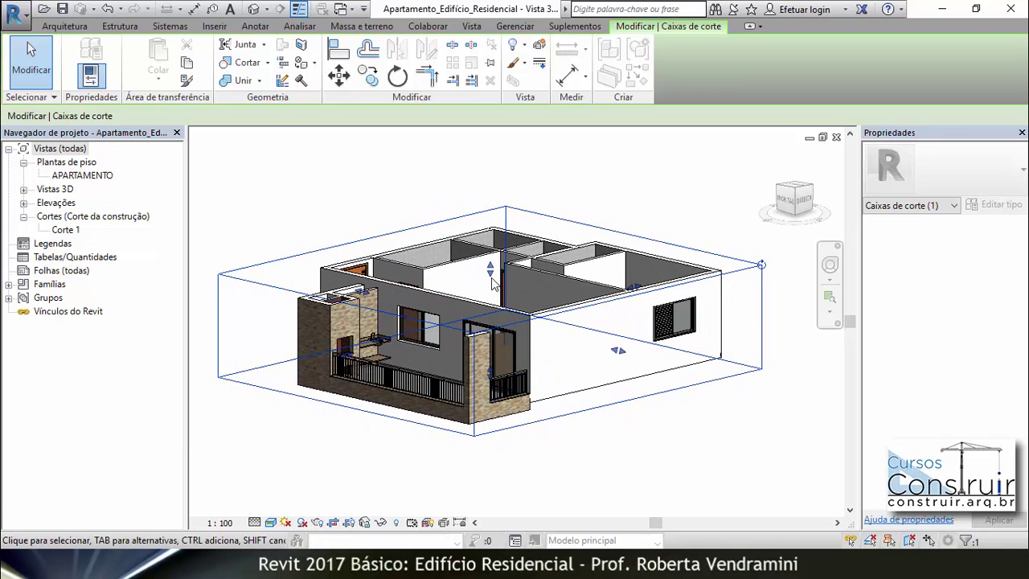
pyautogui.scroll(1, 390, 256)
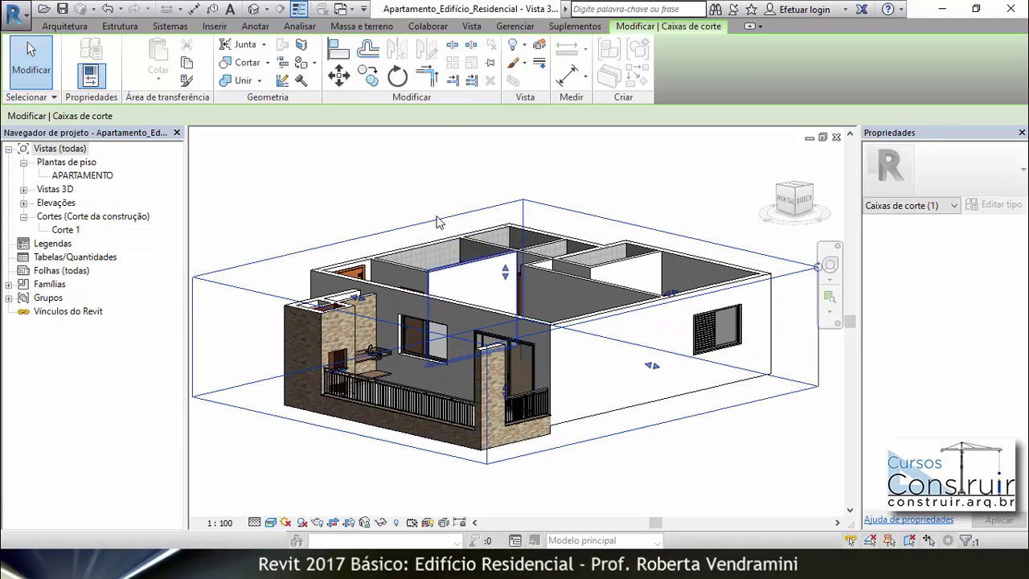
pyautogui.moveTo(506, 278); pyautogui.dragTo(508, 339)
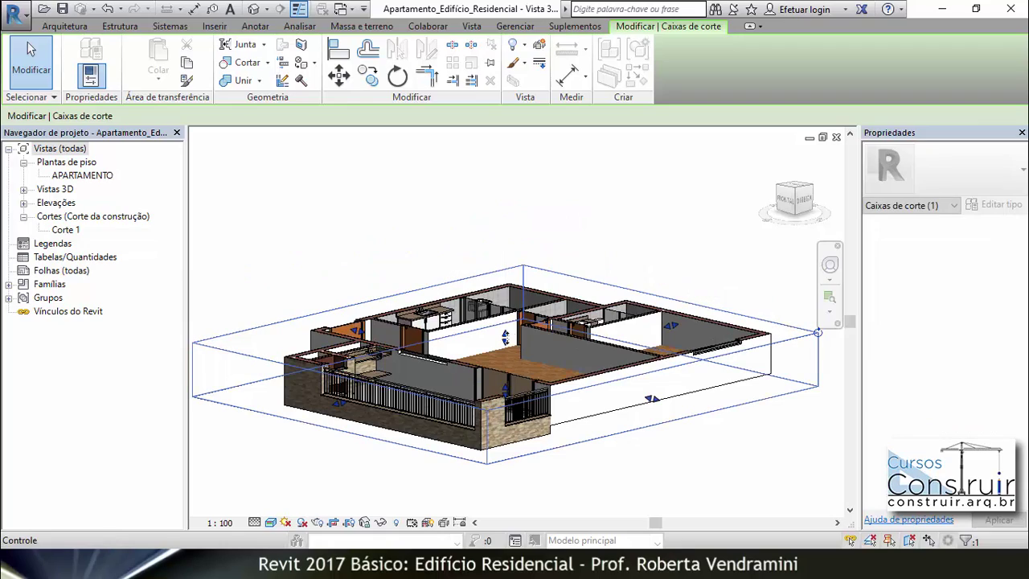
pyautogui.click(625, 257)
# Step: Examine the cut apartment model from above, focusing on the sliding window in the balcony wall
pyautogui.keyDown('shift'); pyautogui.moveTo(488, 321); pyautogui.dragTo(504, 377, button='middle'); pyautogui.keyUp('shift')
pyautogui.scroll(6, 463, 379)
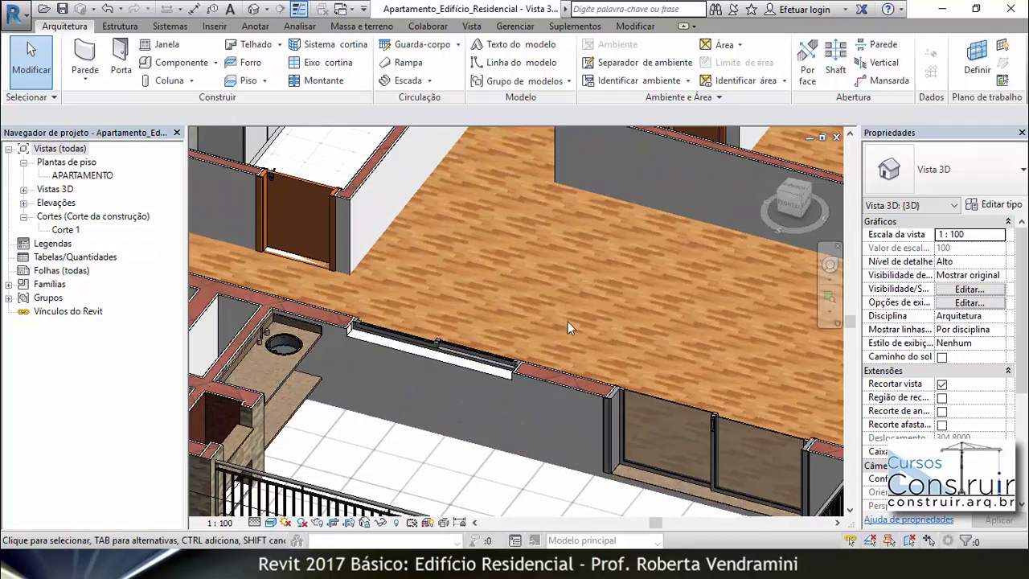
pyautogui.scroll(-6, 471, 276)
pyautogui.scroll(-3, 450, 280)
pyautogui.moveTo(542, 429)
pyautogui.keyDown('shift'); pyautogui.mouseDown(button='middle')
pyautogui.moveTo(526, 363)
pyautogui.moveTo(535, 435)
pyautogui.mouseUp(button='middle'); pyautogui.keyUp('shift')
pyautogui.scroll(6, 429, 275)
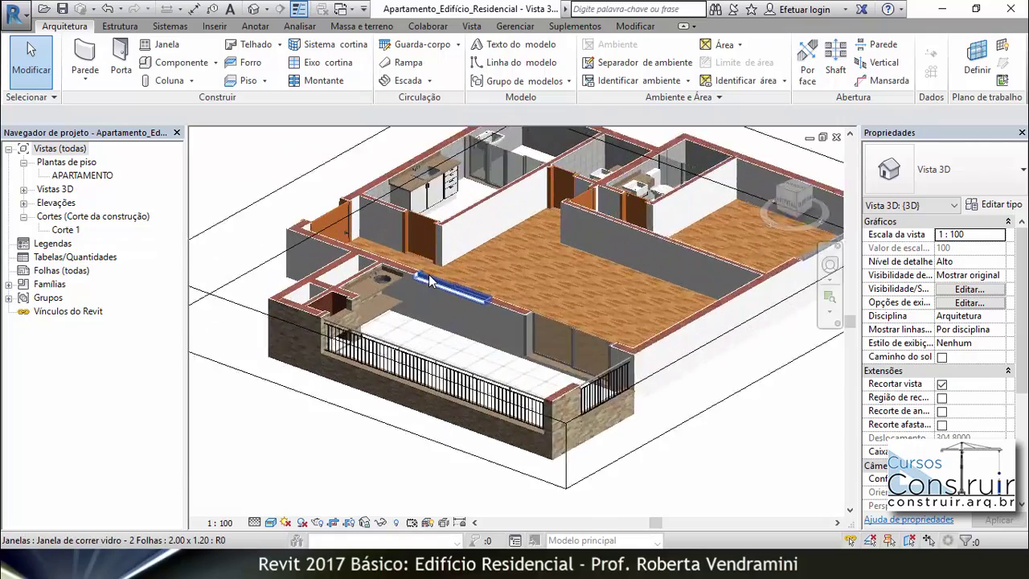
# Step: Examine how the cut 3D model shows the balcony-wall sliding window and the bedroom window
pyautogui.scroll(3, 454, 287)
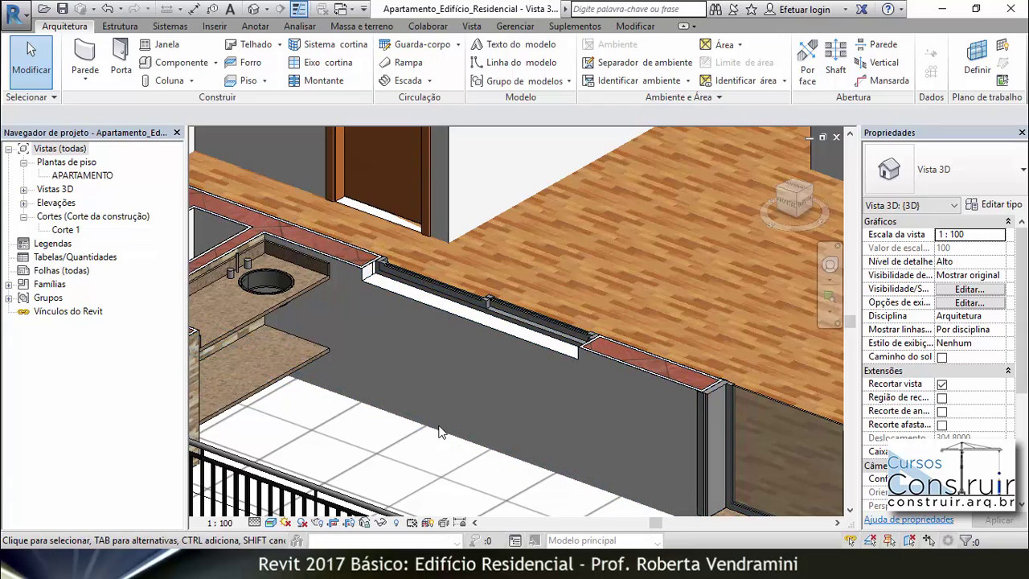
pyautogui.scroll(-5, 382, 308)
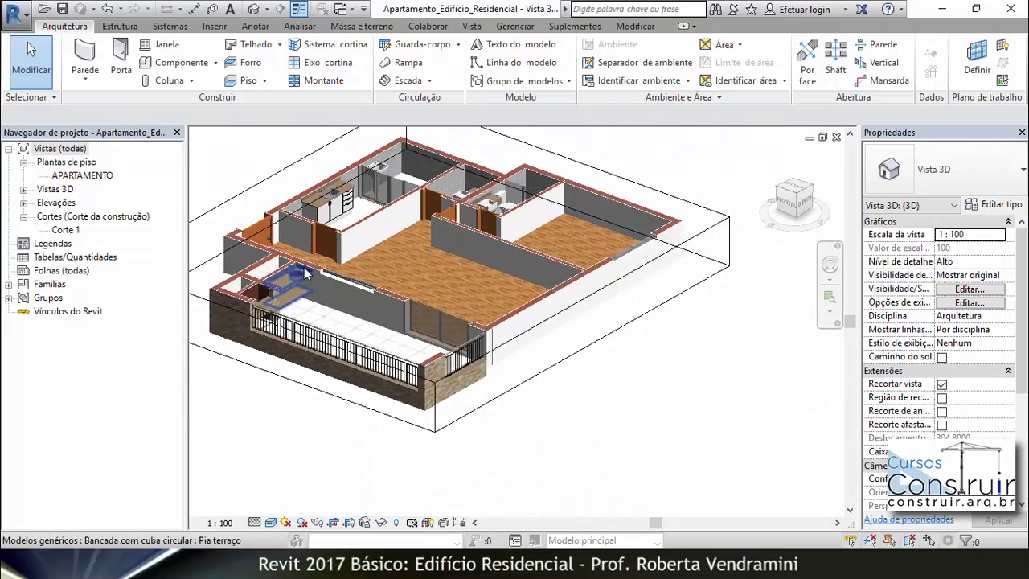
pyautogui.moveTo(612, 250); pyautogui.dragTo(682, 274, button='middle')
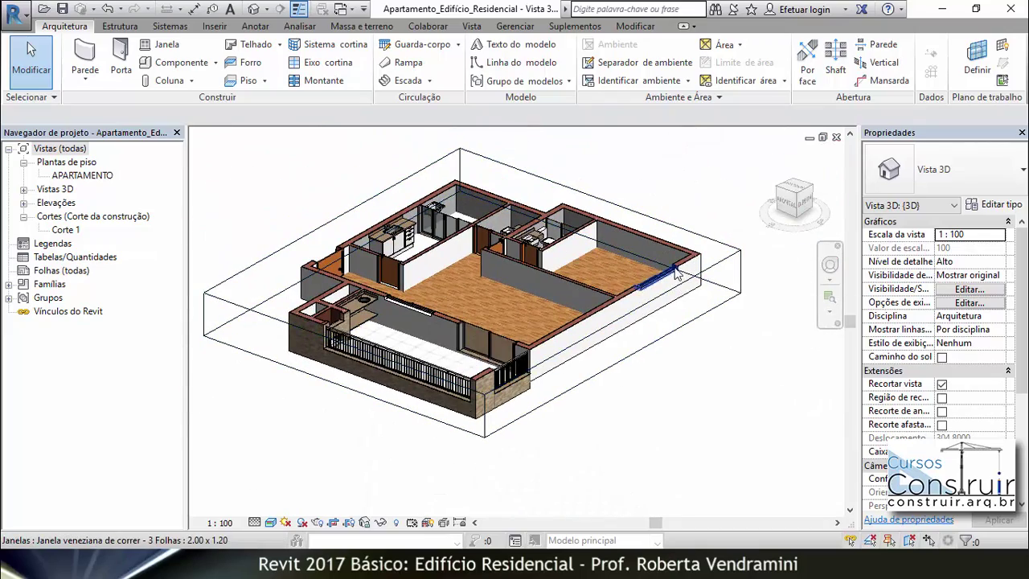
pyautogui.scroll(5, 644, 291)
pyautogui.scroll(-5, 667, 311)
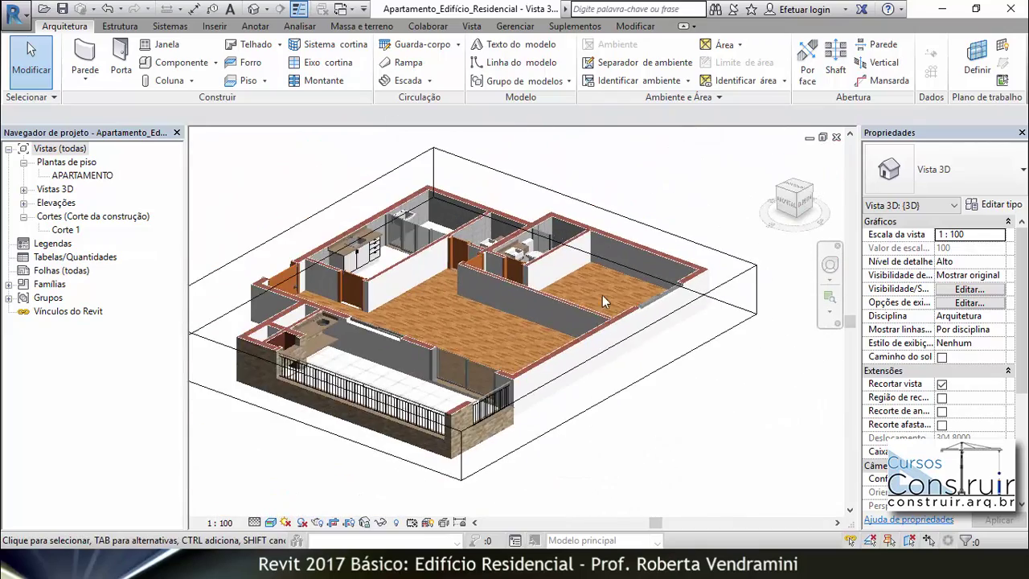
# Step: Examine the bathroom exterior walls in the cut 3D model up close and in the context of the whole apartment
pyautogui.keyDown('shift'); pyautogui.moveTo(459, 271); pyautogui.dragTo(509, 287, button='middle'); pyautogui.keyUp('shift')
pyautogui.scroll(4, 442, 157)
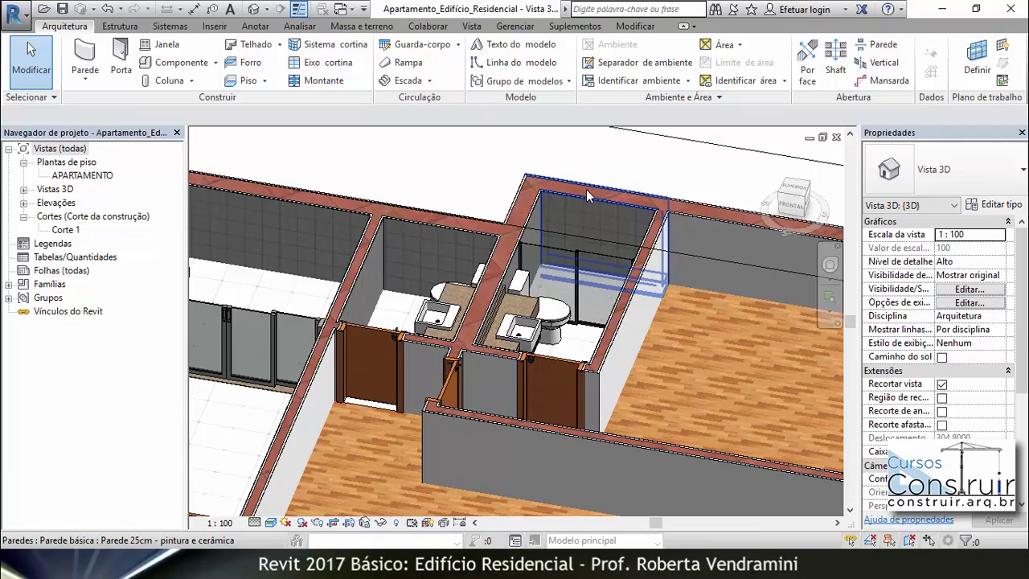
pyautogui.scroll(-6, 586, 189)
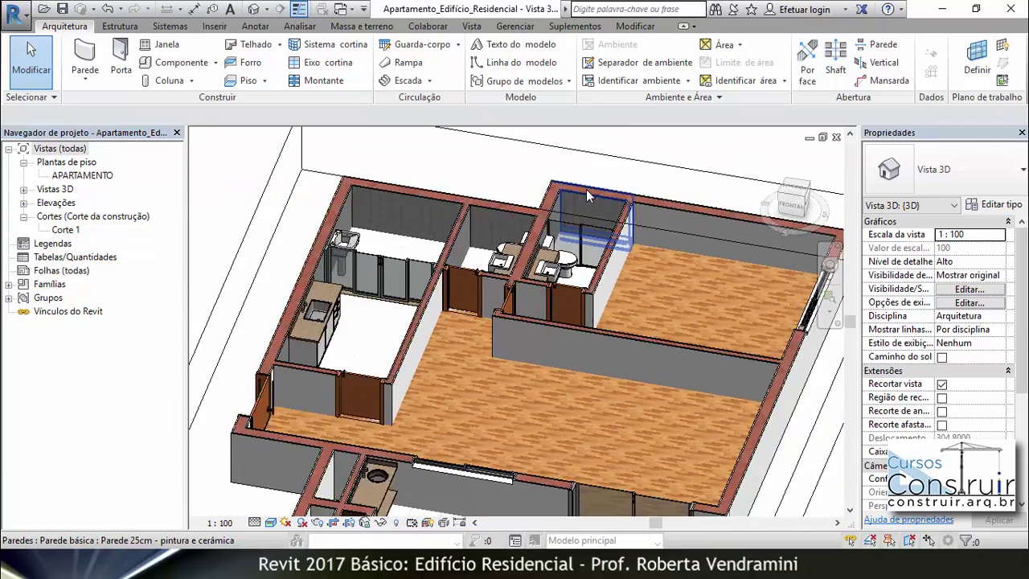
pyautogui.keyDown('shift'); pyautogui.moveTo(590, 335); pyautogui.dragTo(541, 264, button='middle'); pyautogui.keyUp('shift')
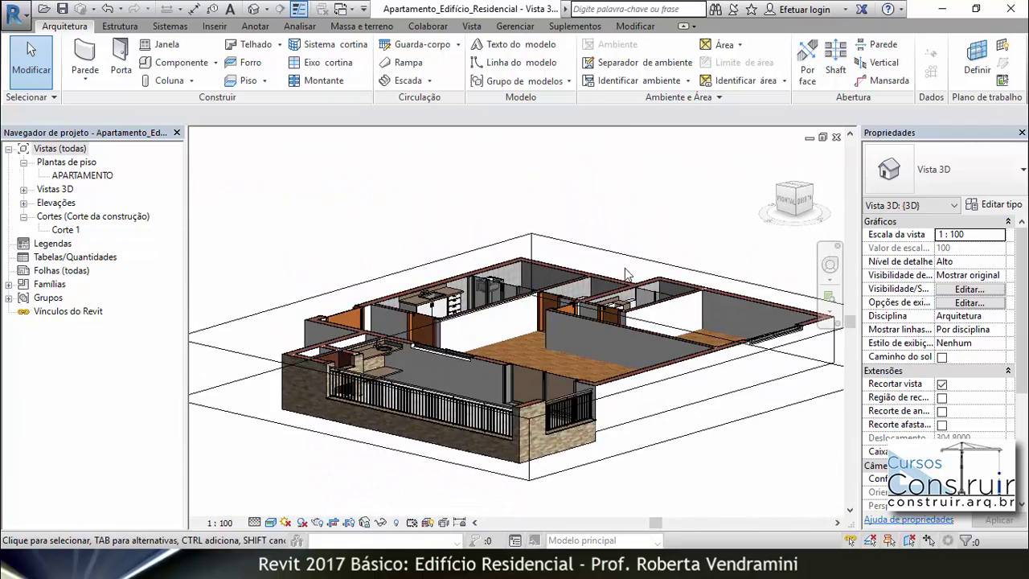
pyautogui.scroll(-2, 490, 283)
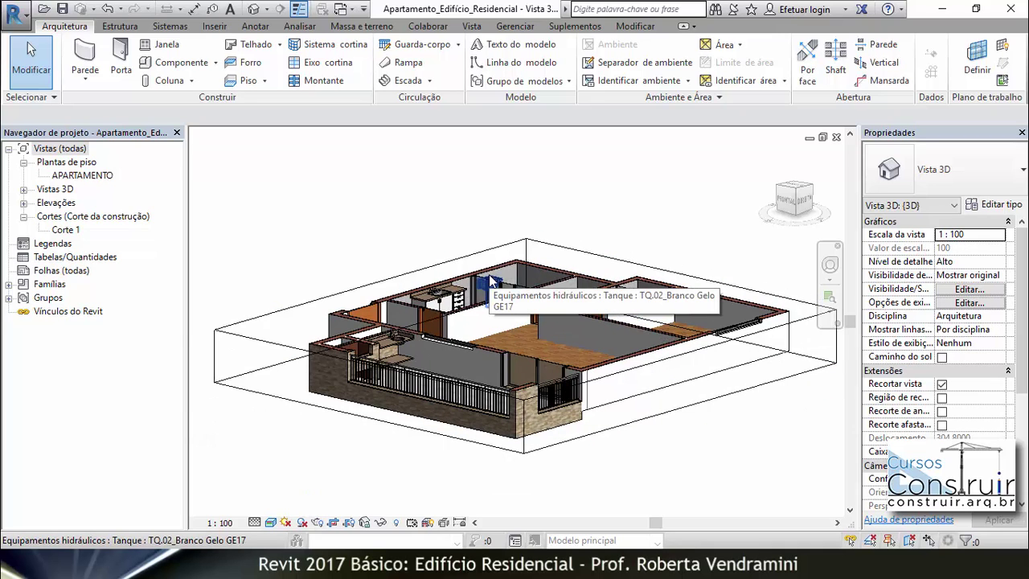
pyautogui.scroll(-1, 547, 303)
pyautogui.keyDown('shift'); pyautogui.moveTo(531, 303); pyautogui.dragTo(445, 326, button='middle'); pyautogui.keyUp('shift')
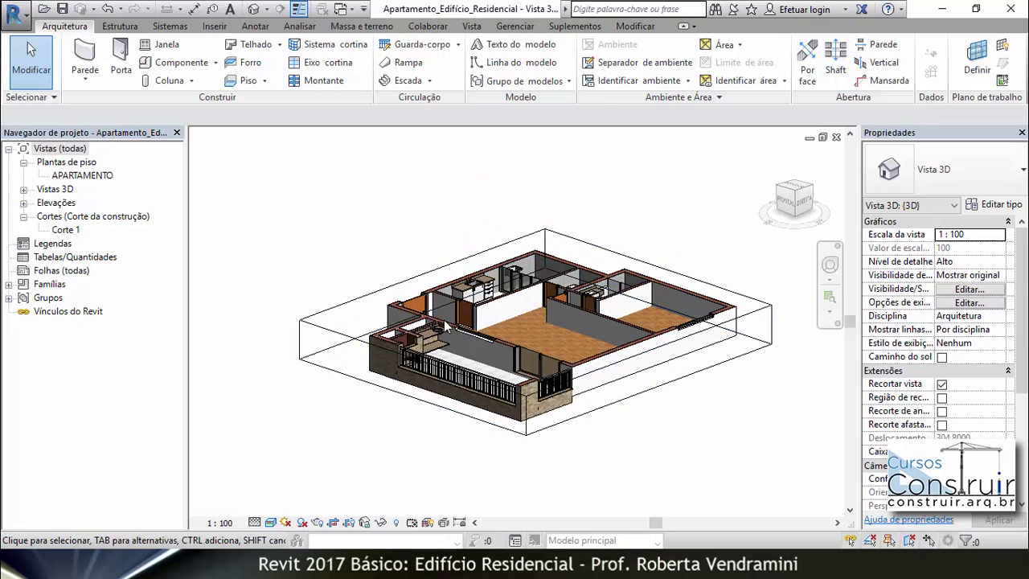
# Step: Open the APARTAMENTO floor plan and examine the bathroom windows and the dashed plan region enclosing them
pyautogui.doubleClick(77, 176)
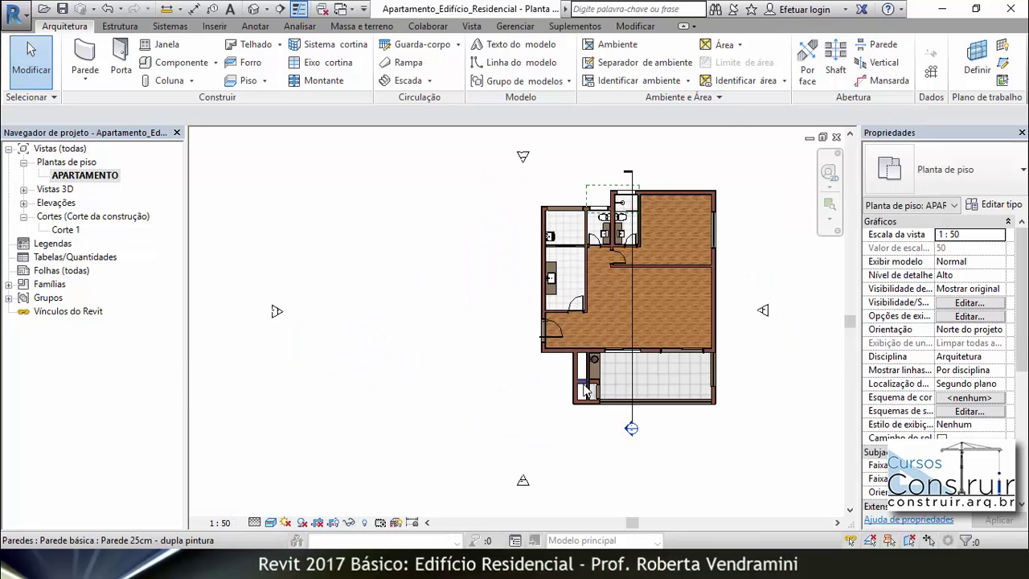
pyautogui.scroll(6, 643, 241)
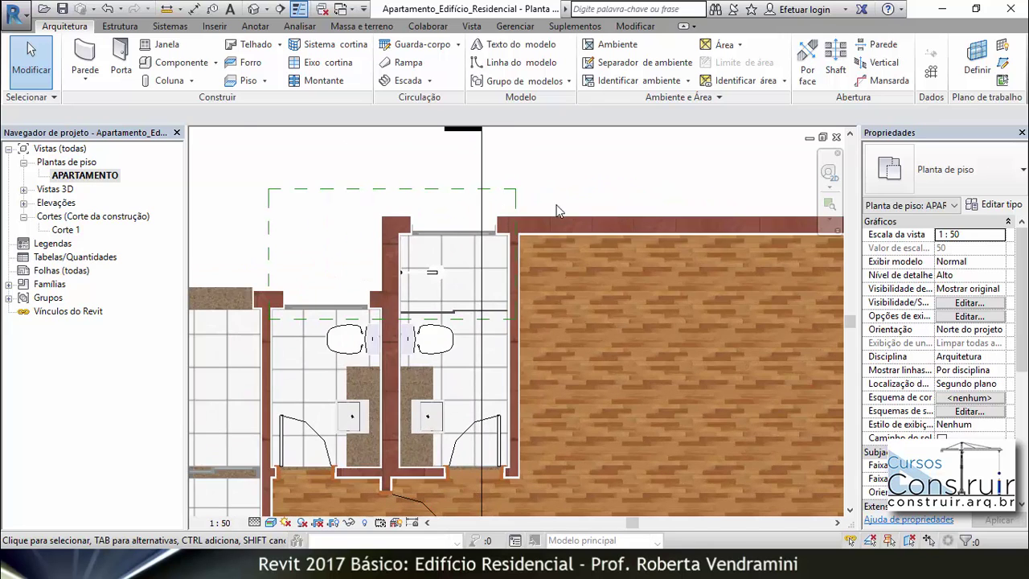
pyautogui.scroll(3, 470, 217)
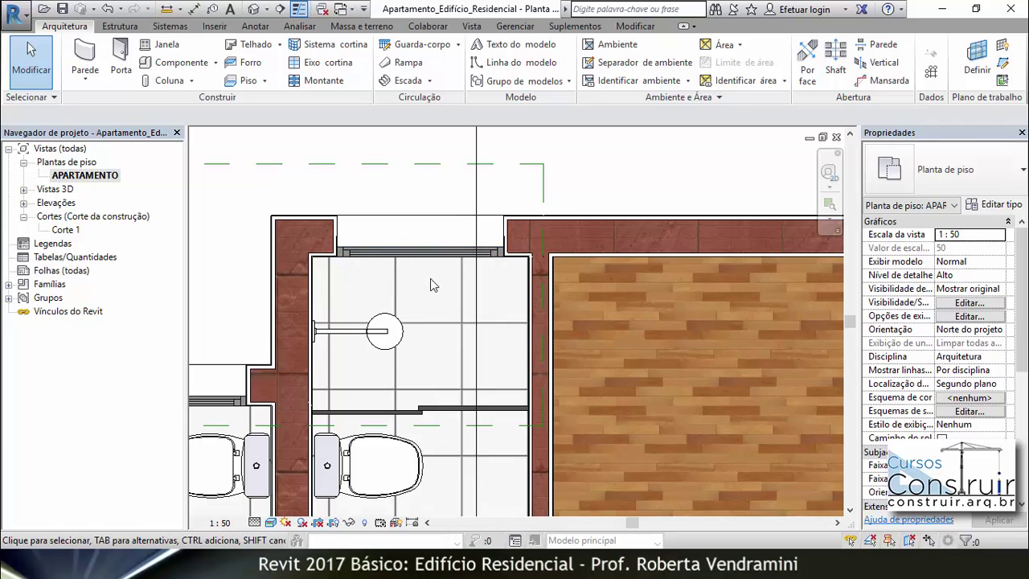
pyautogui.scroll(-4, 589, 248)
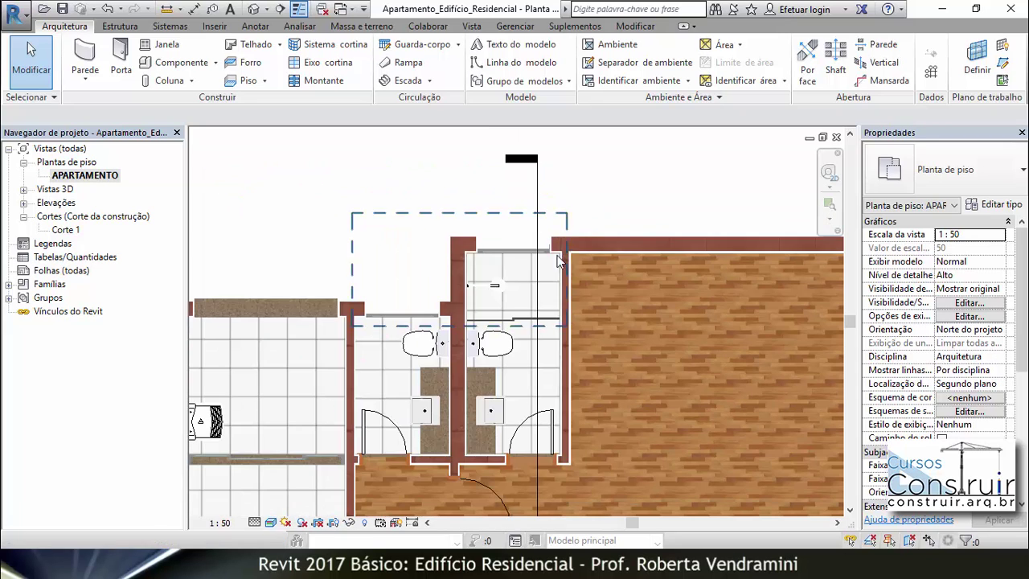
pyautogui.click(379, 214)
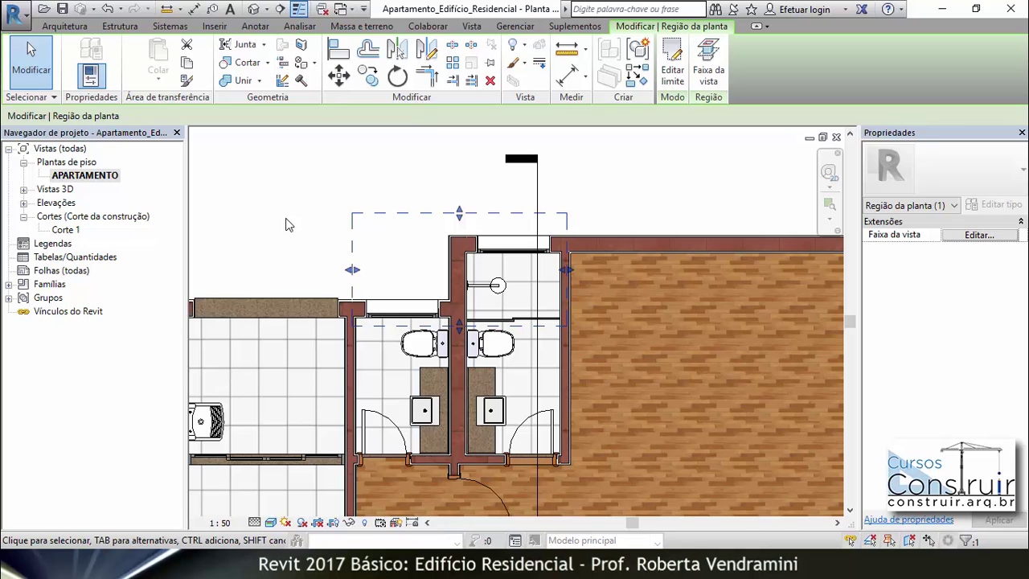
pyautogui.press('Escape')
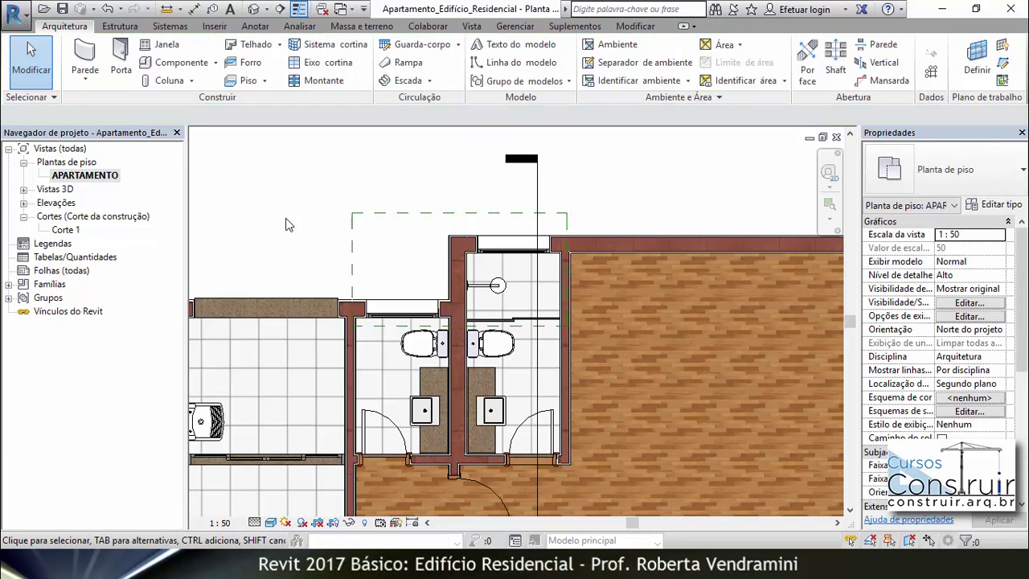
pyautogui.scroll(-5, 288, 225)
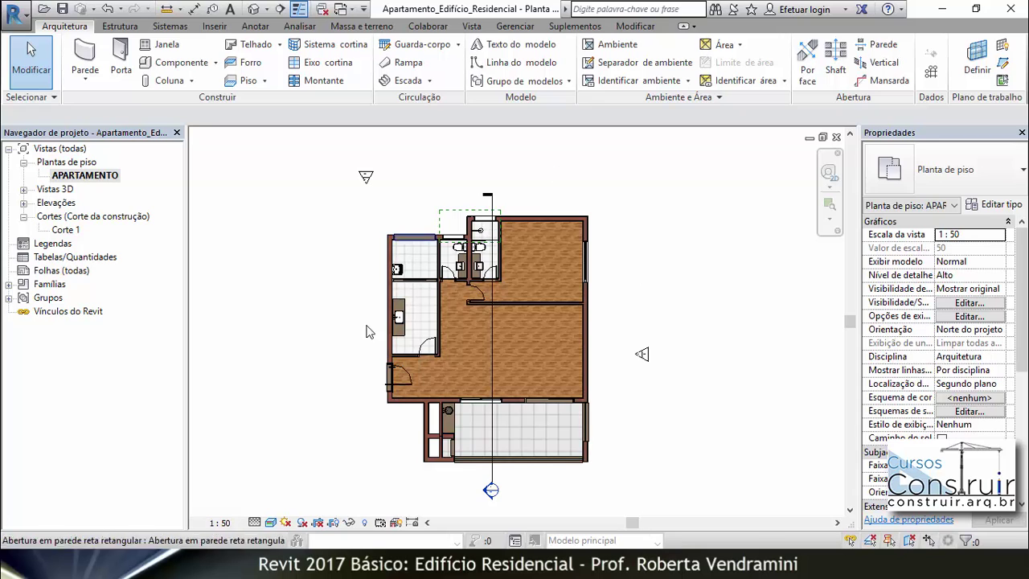
pyautogui.scroll(3, 483, 191)
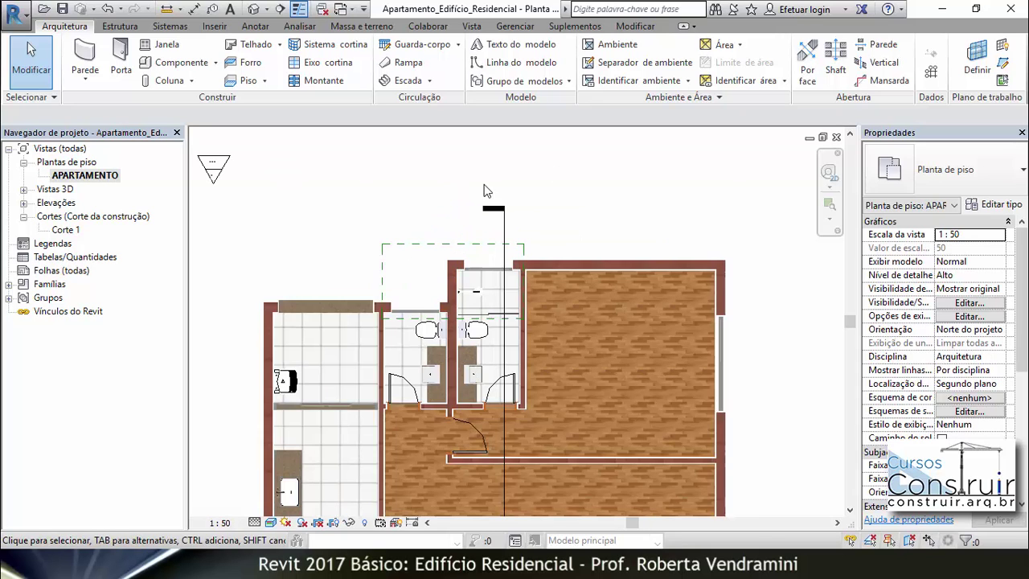
# Step: Inspect the view range of the plan region around the bathroom windows and leave its offsets as they are
pyautogui.click(398, 245)
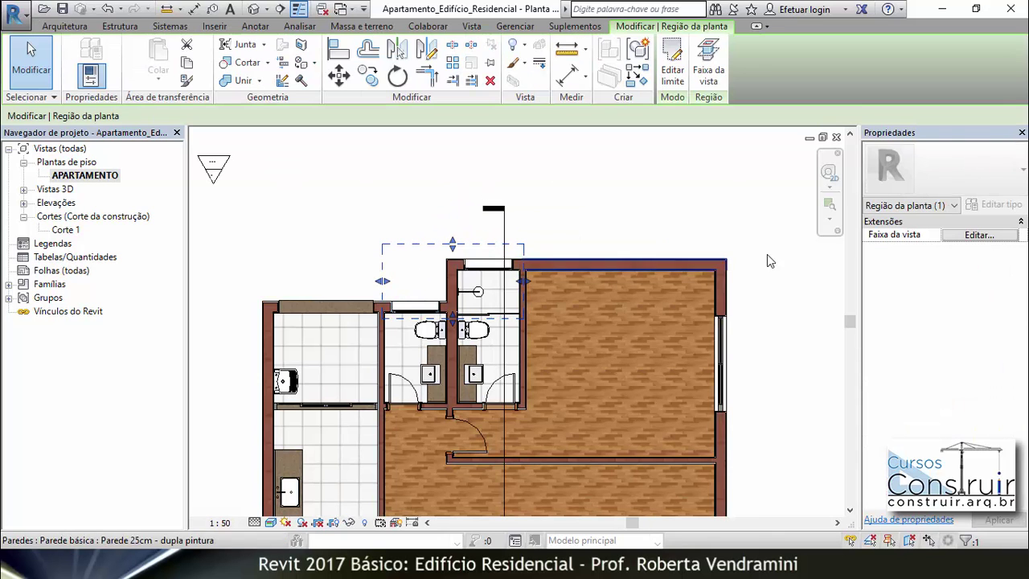
pyautogui.click(408, 231)
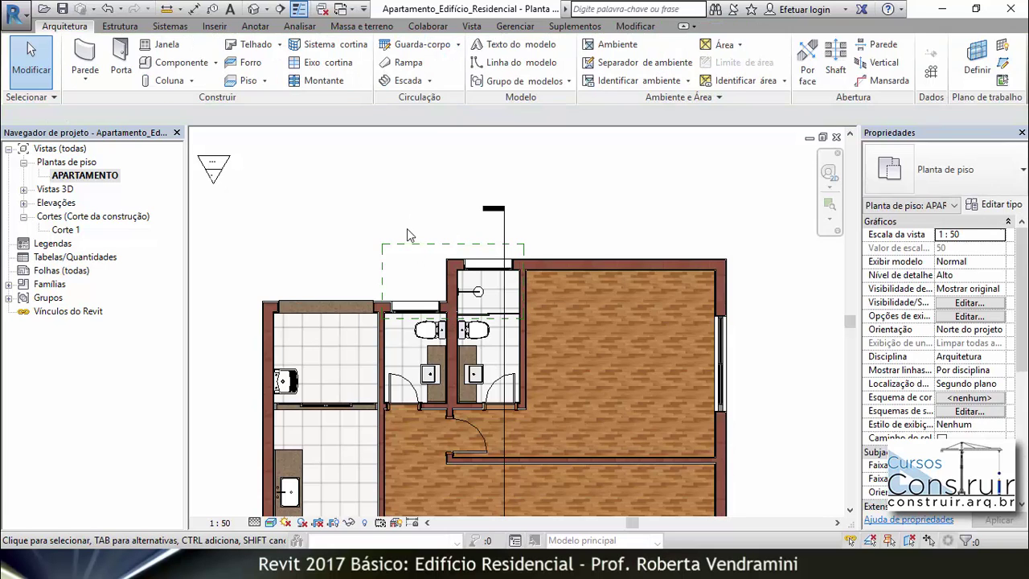
pyautogui.click(410, 244)
pyautogui.click(995, 239)
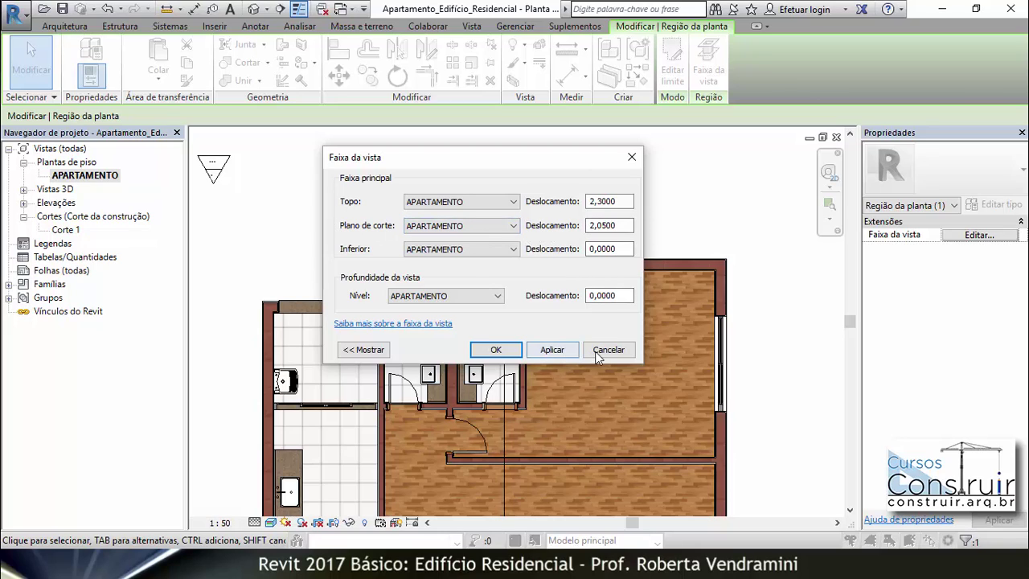
pyautogui.click(620, 350)
pyautogui.click(589, 215)
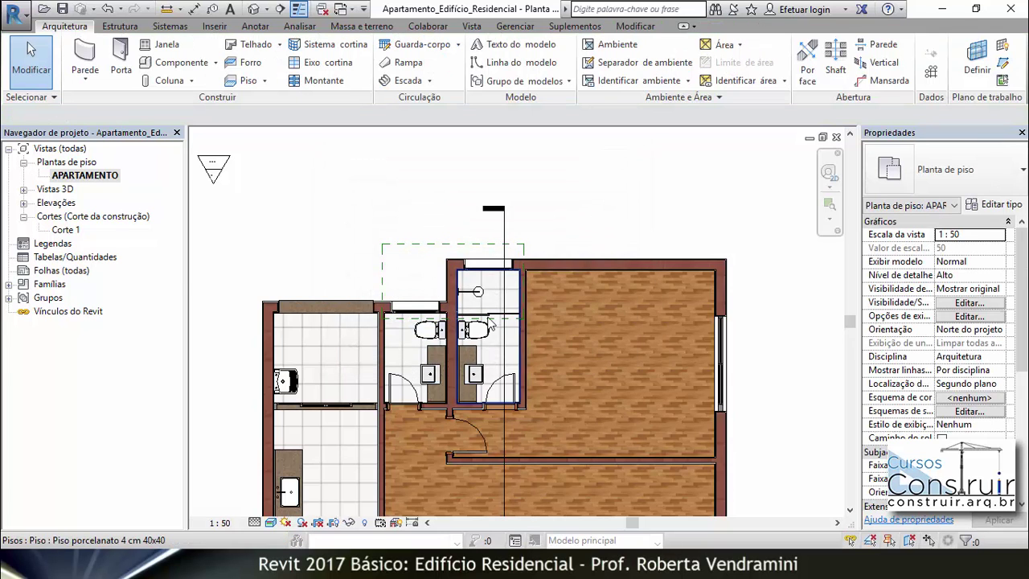
# Step: Check the elevation of the shower in the bathroom next to the bedroom
pyautogui.scroll(5, 441, 264)
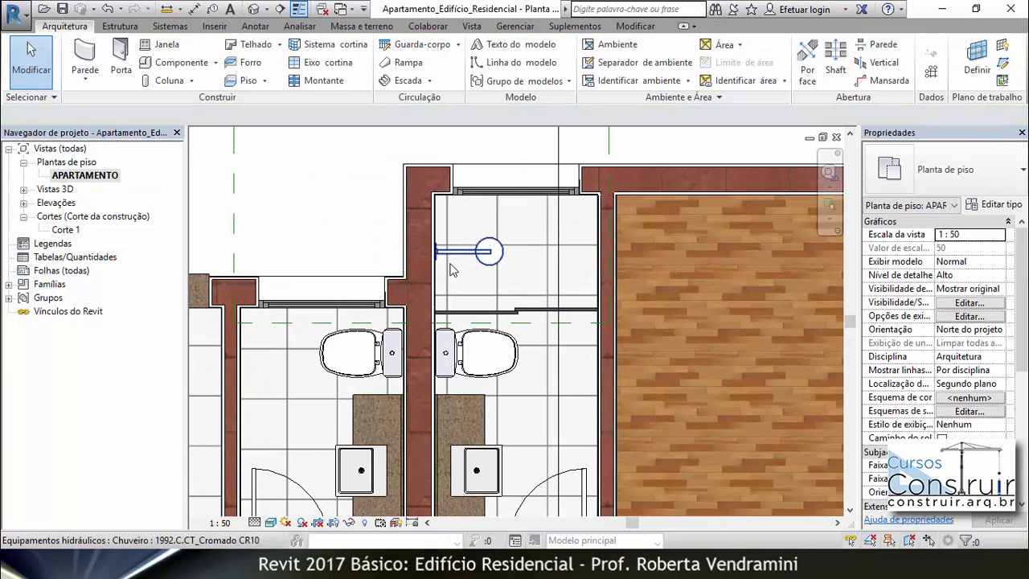
pyautogui.click(470, 264)
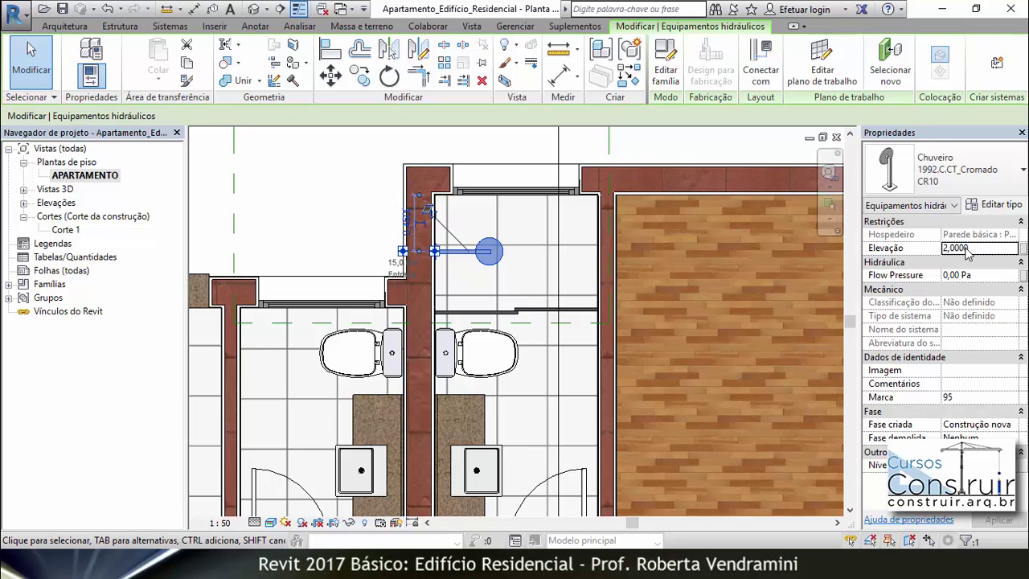
pyautogui.click(338, 208)
pyautogui.scroll(-2, 361, 230)
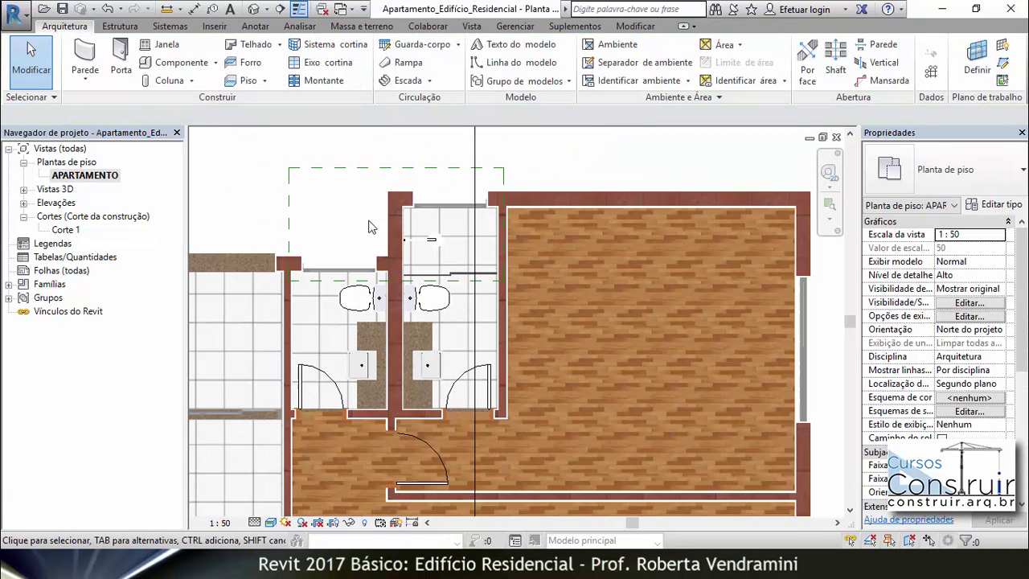
# Step: Delete the plan region around the bathroom windows and examine how the windows and shower are displayed without it
pyautogui.click(338, 170)
pyautogui.click(212, 178)
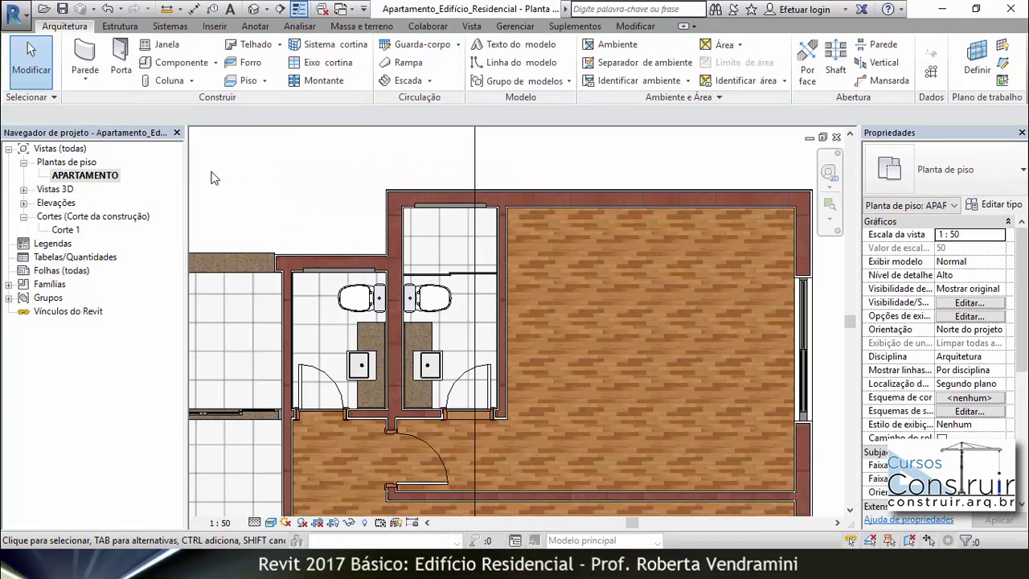
pyautogui.scroll(3, 344, 184)
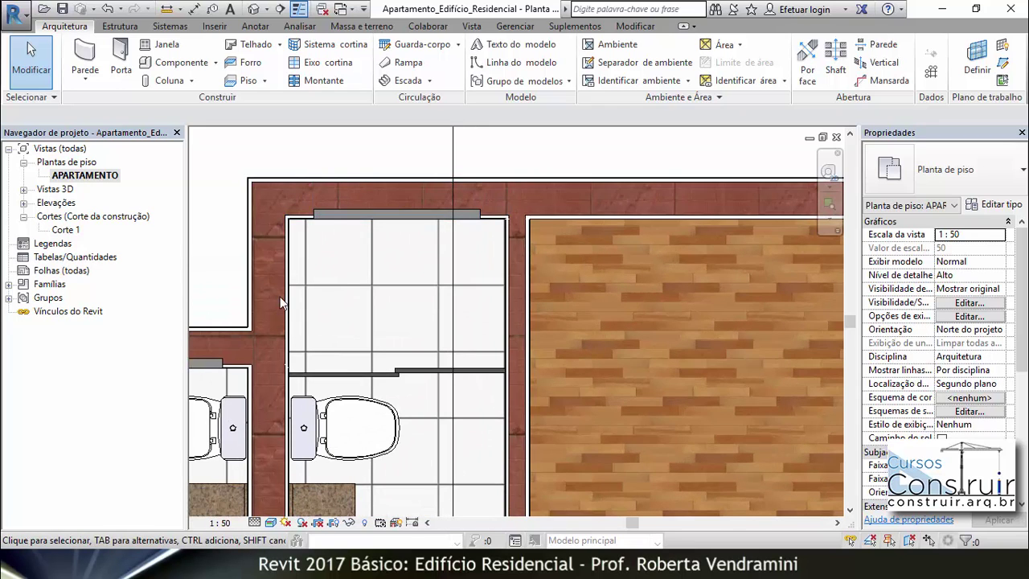
pyautogui.scroll(-5, 581, 309)
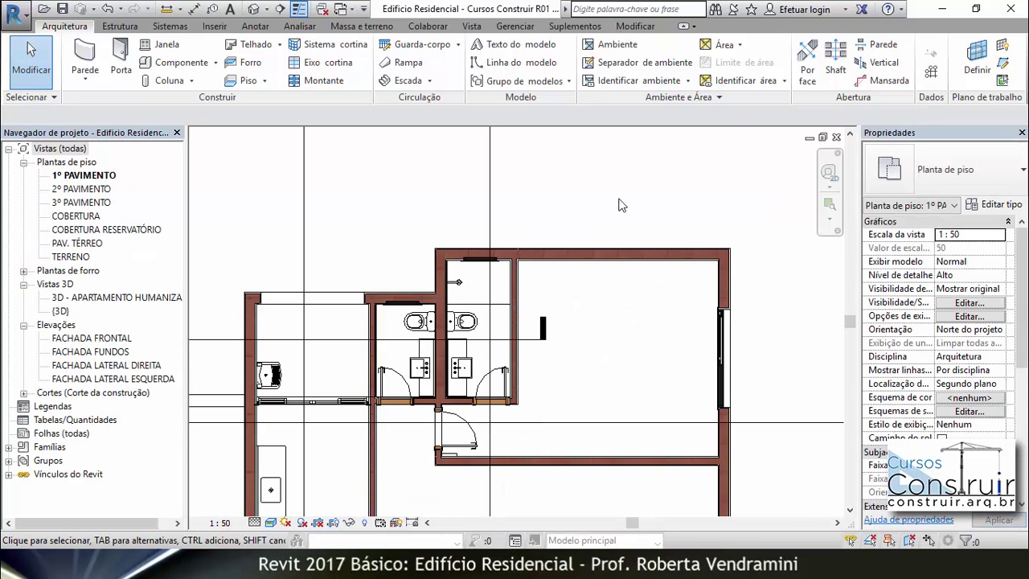
# Step: Examine the bathroom windows and surrounding walls in the 1º PAVIMENTO plan of the Edifício Residencial project
pyautogui.scroll(2, 595, 197)
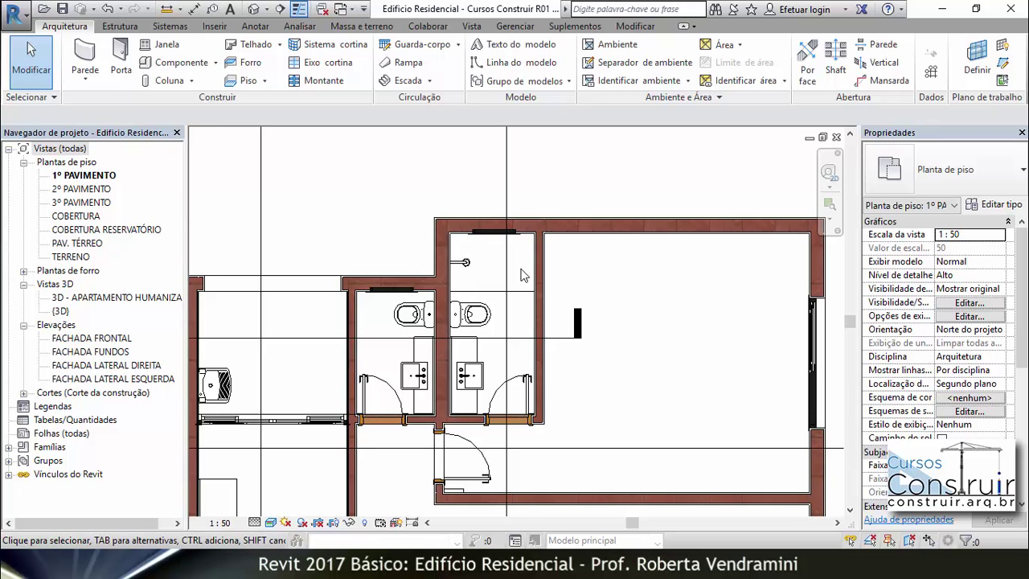
pyautogui.scroll(-3, 380, 211)
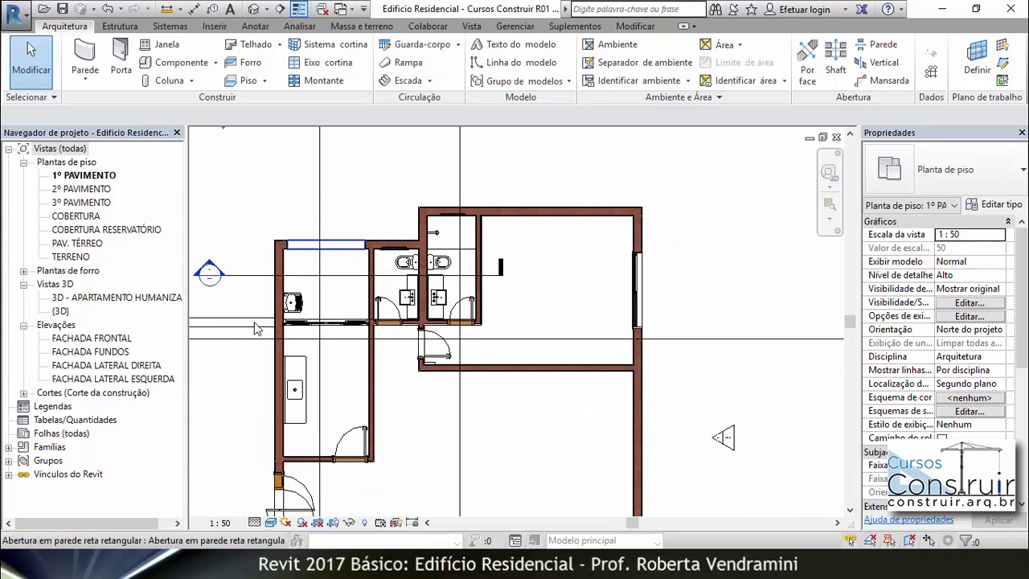
pyautogui.scroll(3, 498, 241)
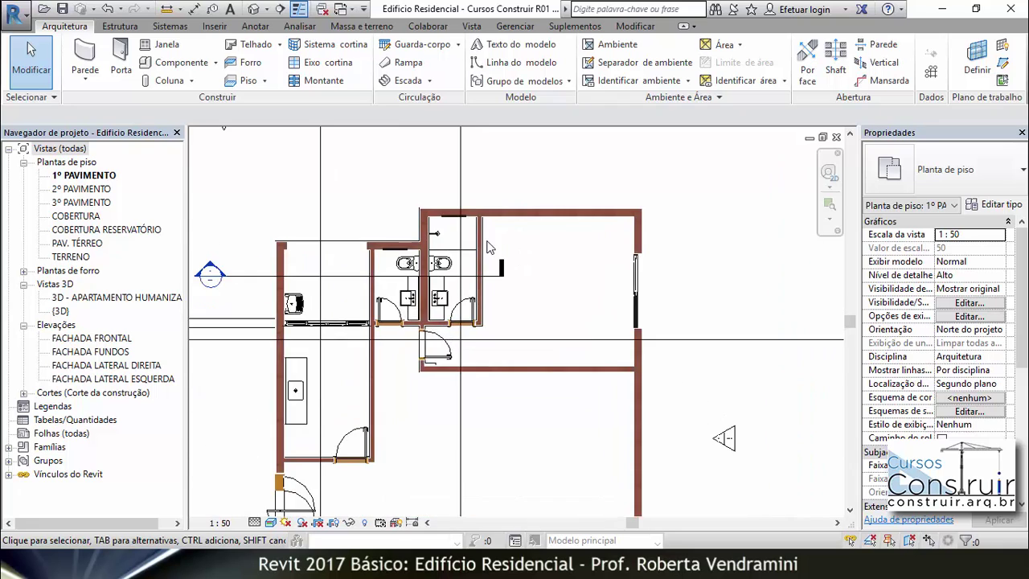
pyautogui.scroll(-4, 481, 206)
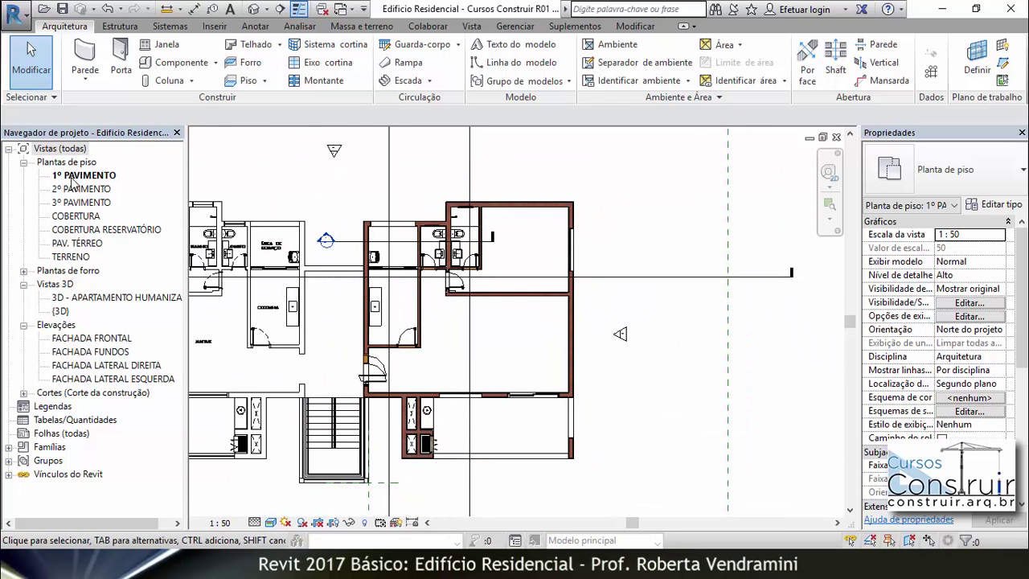
pyautogui.moveTo(471, 264); pyautogui.dragTo(521, 297, button='middle')
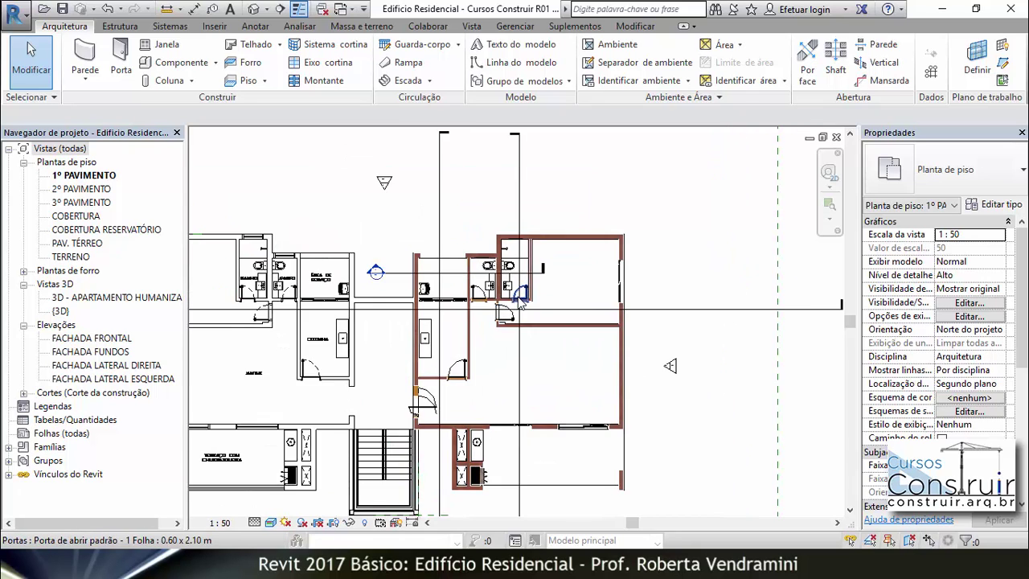
# Step: Set the cut plane offset of the 1º PAVIMENTO view range to 1,8000 and examine how the bathroom windows cut through the walls
pyautogui.scroll(1, 521, 297)
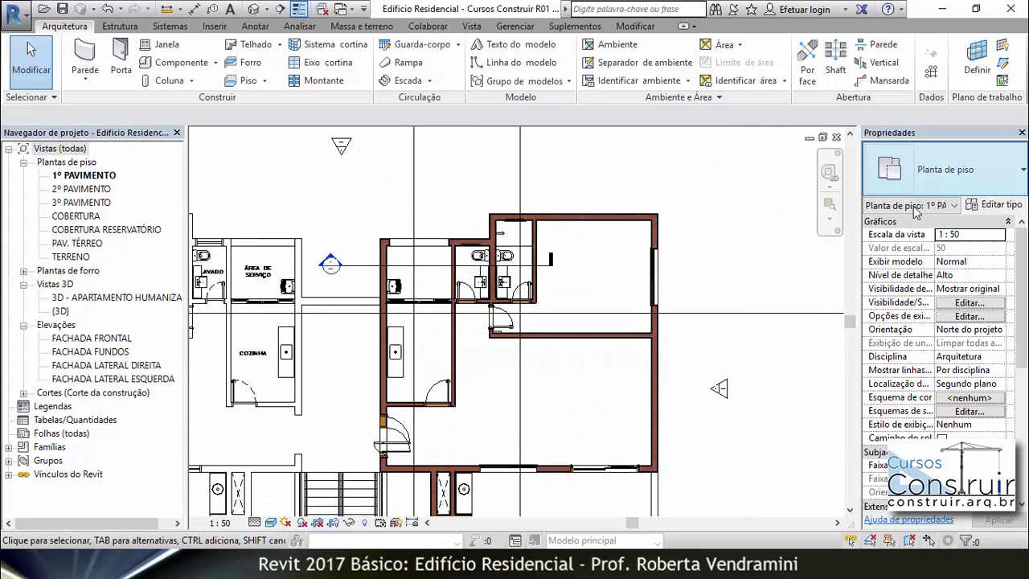
pyautogui.scroll(-3, 922, 364)
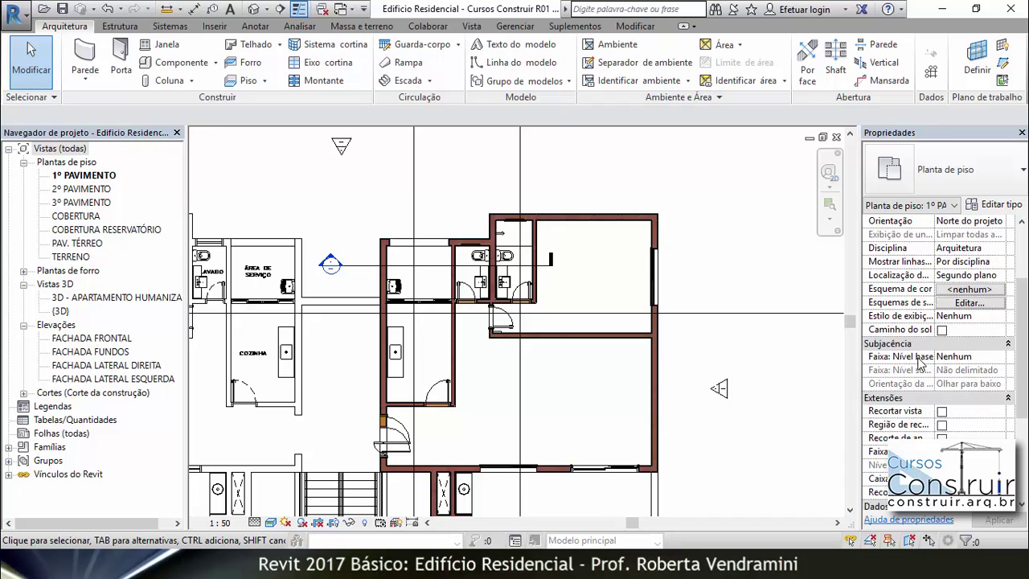
pyautogui.scroll(1, 917, 378)
pyautogui.scroll(-1, 886, 402)
pyautogui.click(969, 451)
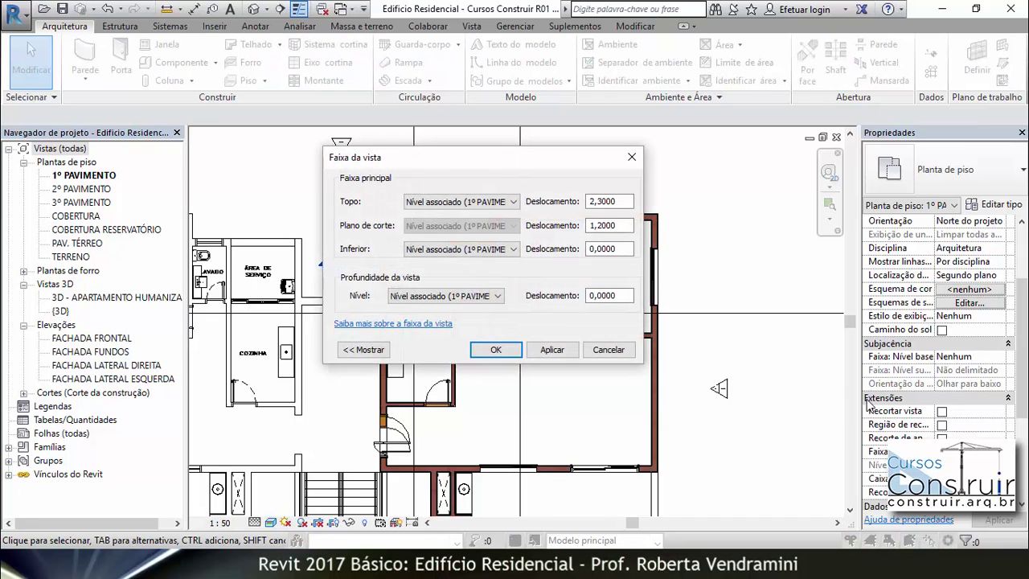
pyautogui.click(588, 226)
pyautogui.click(618, 226)
pyautogui.moveTo(599, 225); pyautogui.dragTo(619, 226)
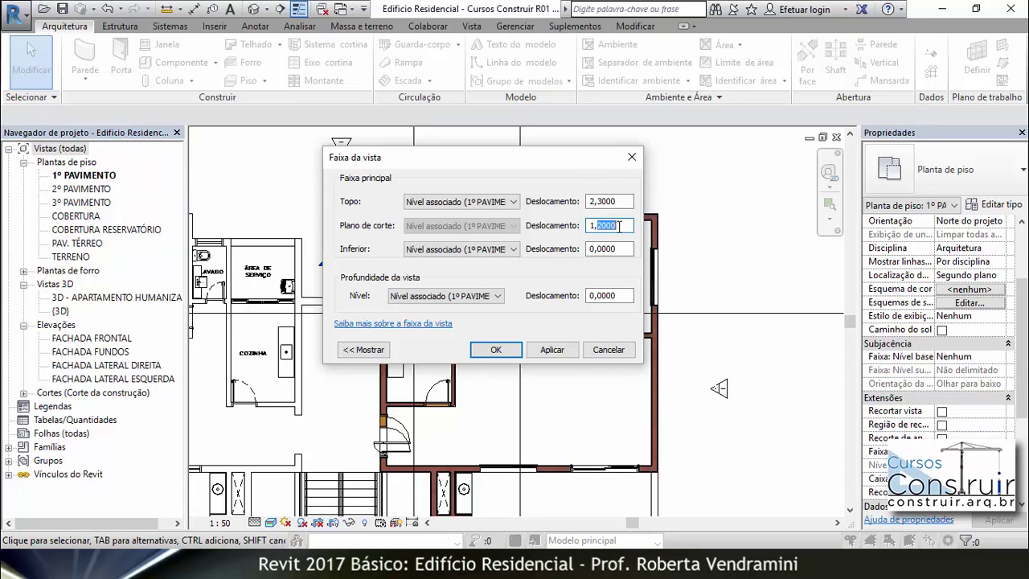
pyautogui.write('8')
pyautogui.click(552, 350)
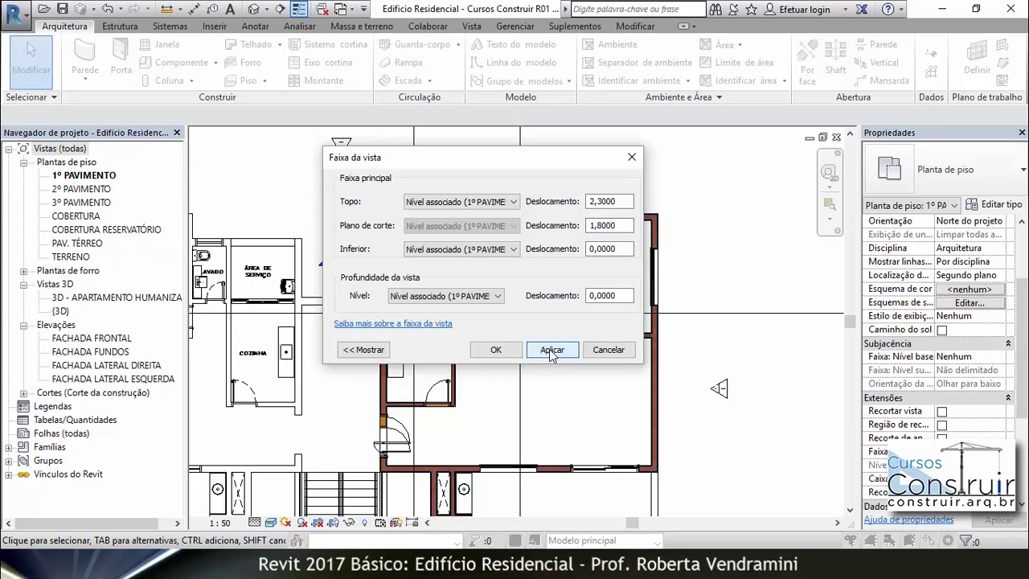
pyautogui.click(496, 351)
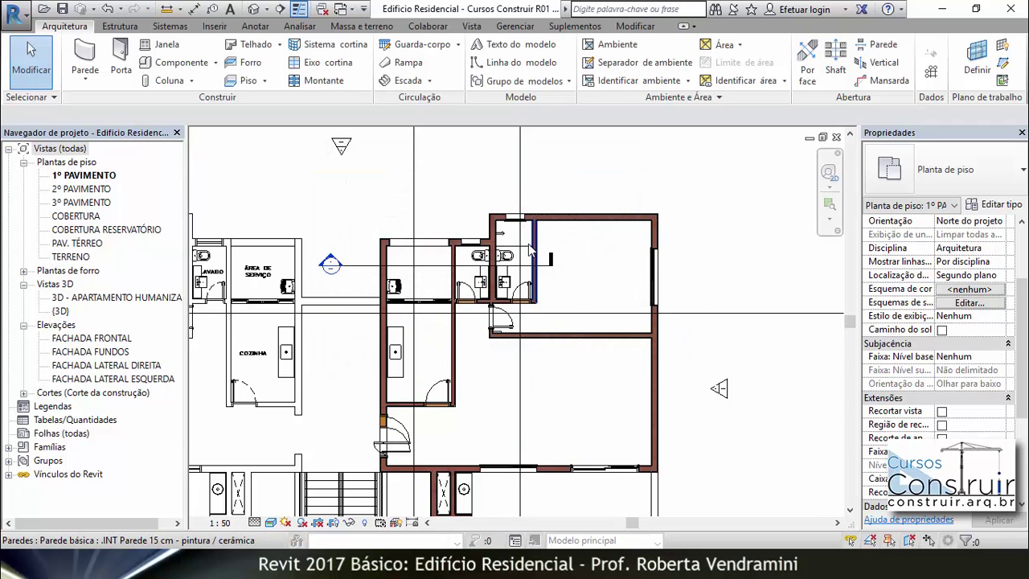
pyautogui.scroll(-2, 529, 244)
pyautogui.scroll(6, 519, 256)
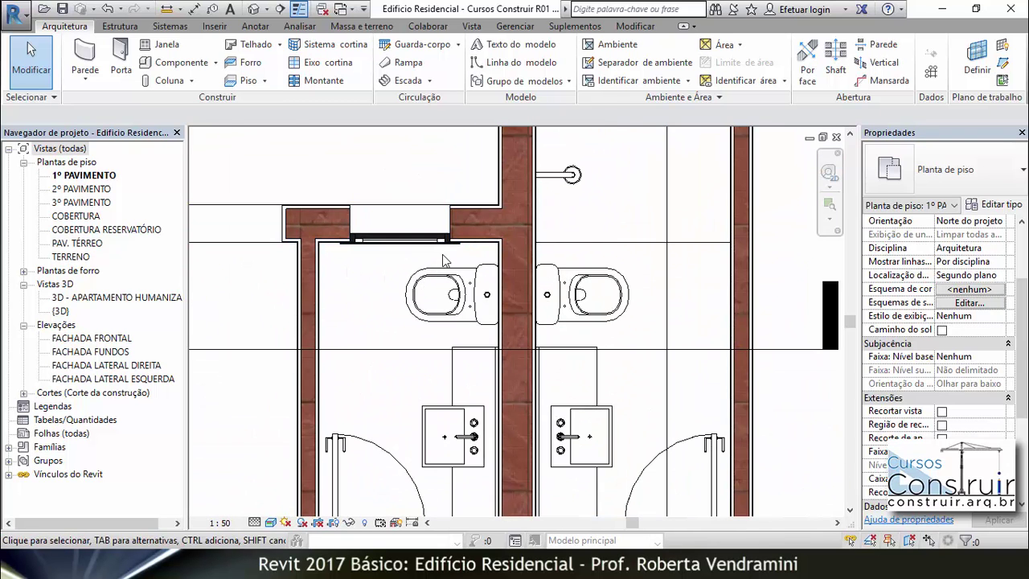
pyautogui.scroll(-2, 427, 298)
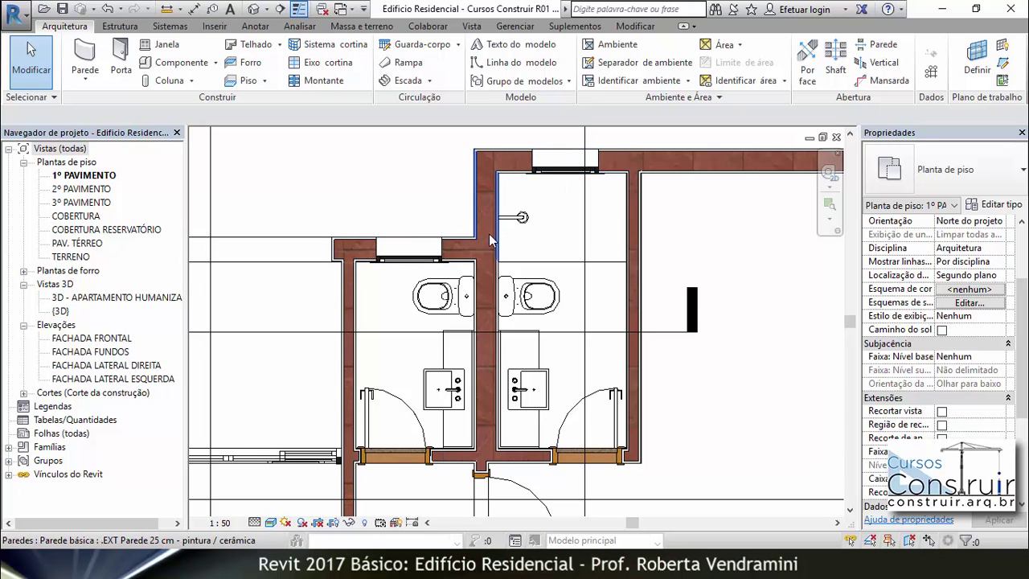
pyautogui.scroll(-3, 491, 240)
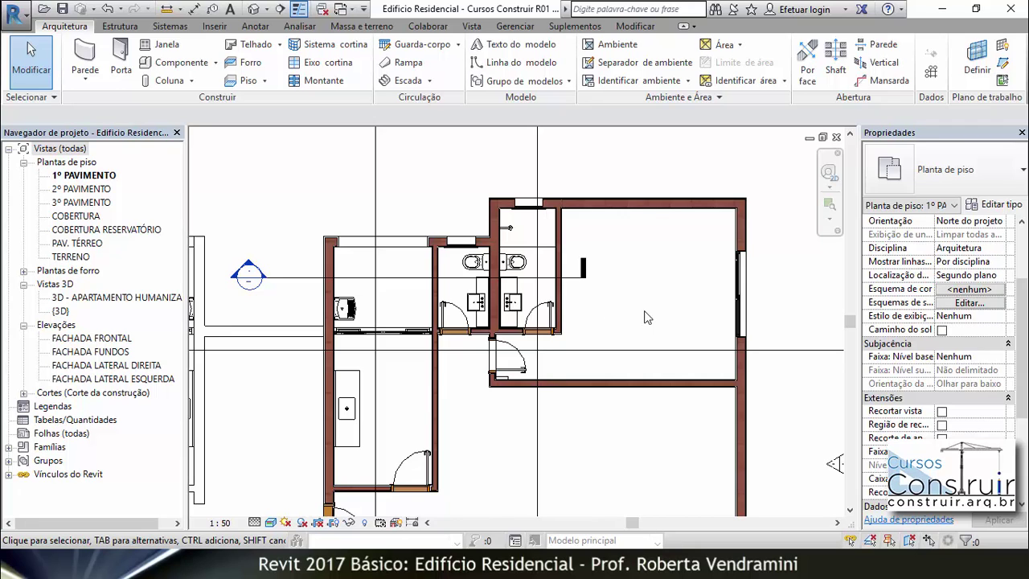
# Step: Set the cut plane offset of the 1º PAVIMENTO view range back to 1,20
pyautogui.scroll(-3, 973, 312)
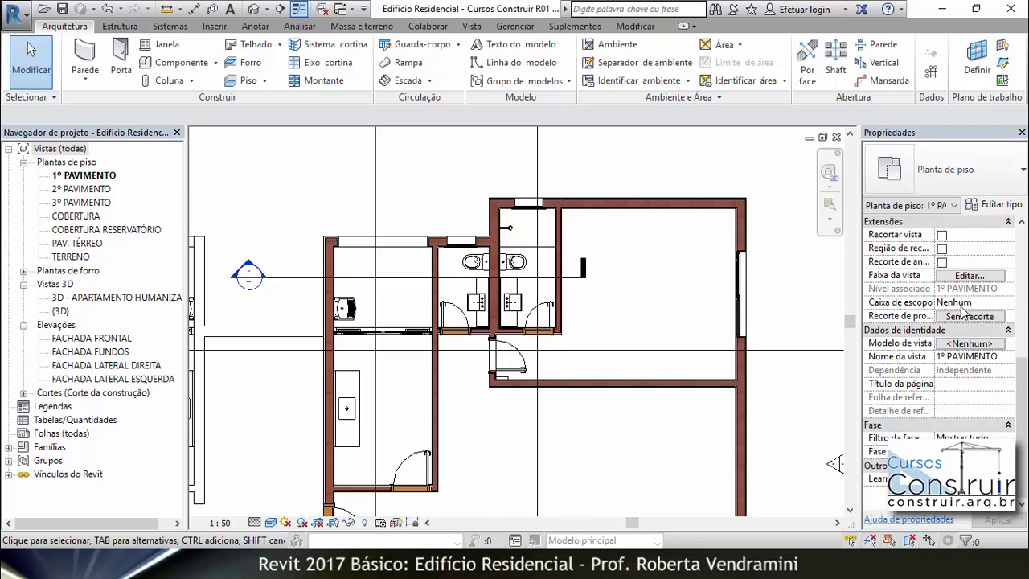
pyautogui.scroll(4, 965, 312)
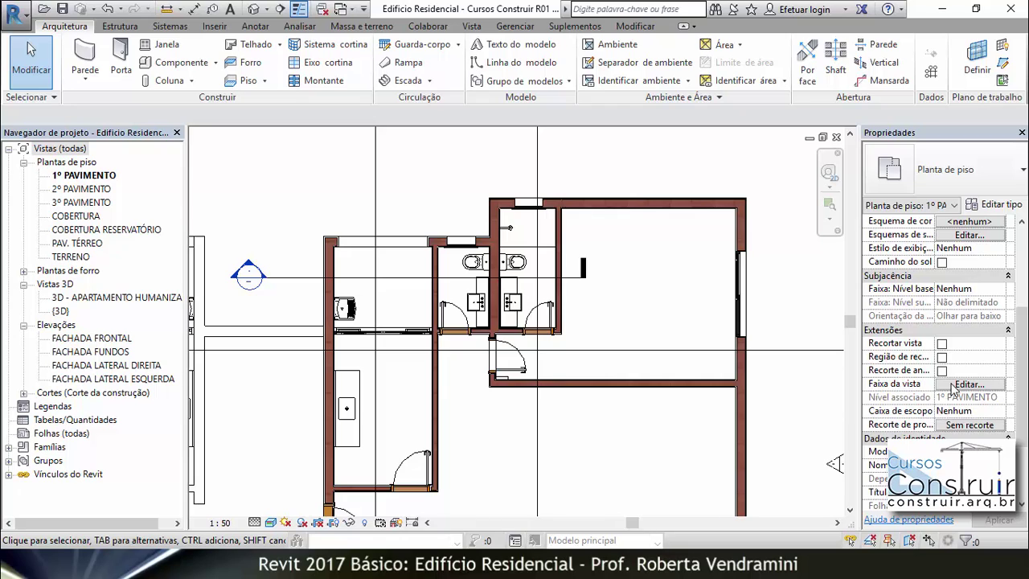
pyautogui.click(965, 384)
pyautogui.doubleClick(600, 226)
pyautogui.write('1,8000')
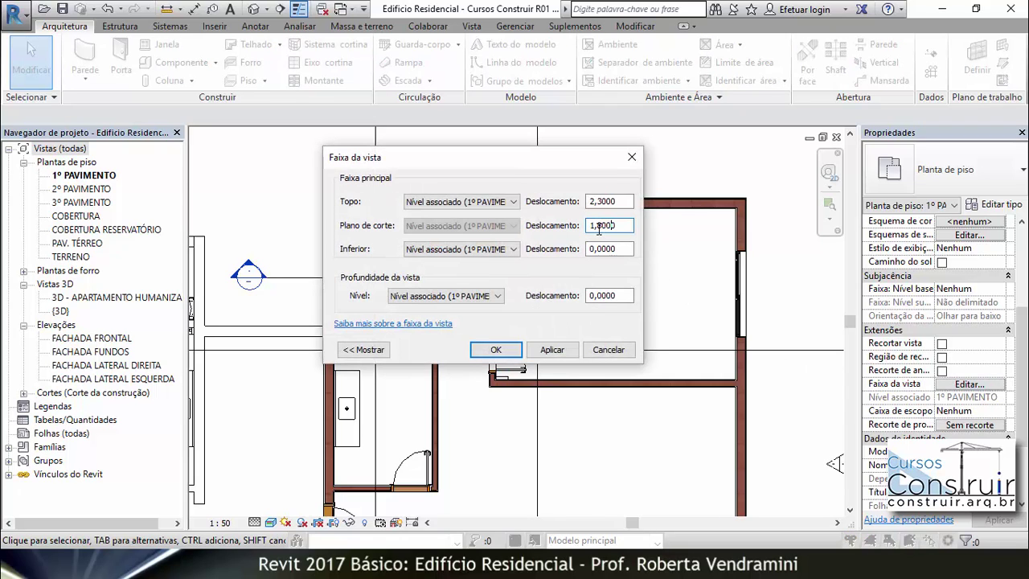
pyautogui.moveTo(597, 226); pyautogui.dragTo(613, 226)
pyautogui.write('20')
pyautogui.click(497, 350)
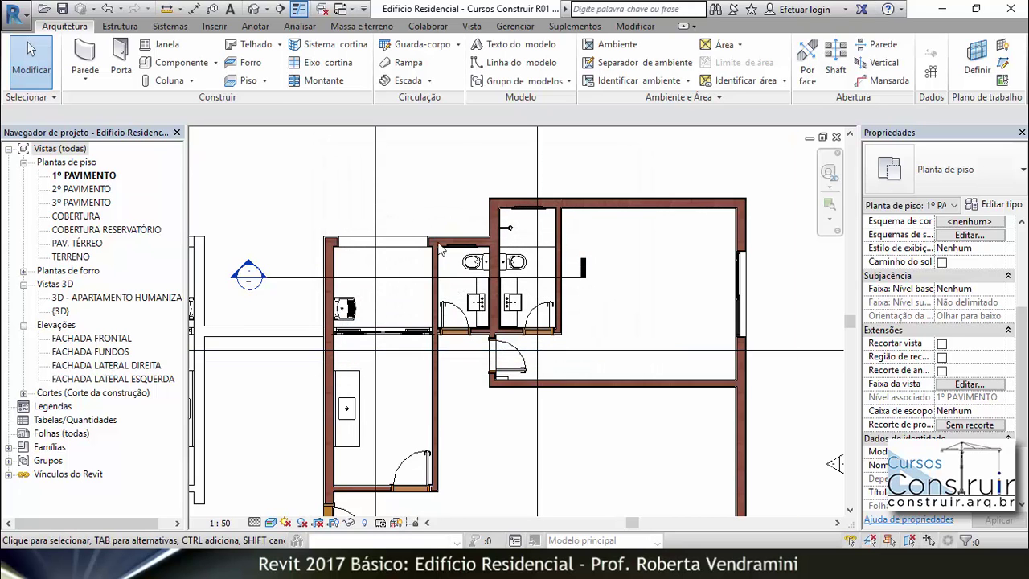
# Step: Start a plan region and sketch a rectangular boundary around both bathroom windows, reaching about 57 cm beyond the shower bathroom's exterior wall
pyautogui.scroll(3, 499, 237)
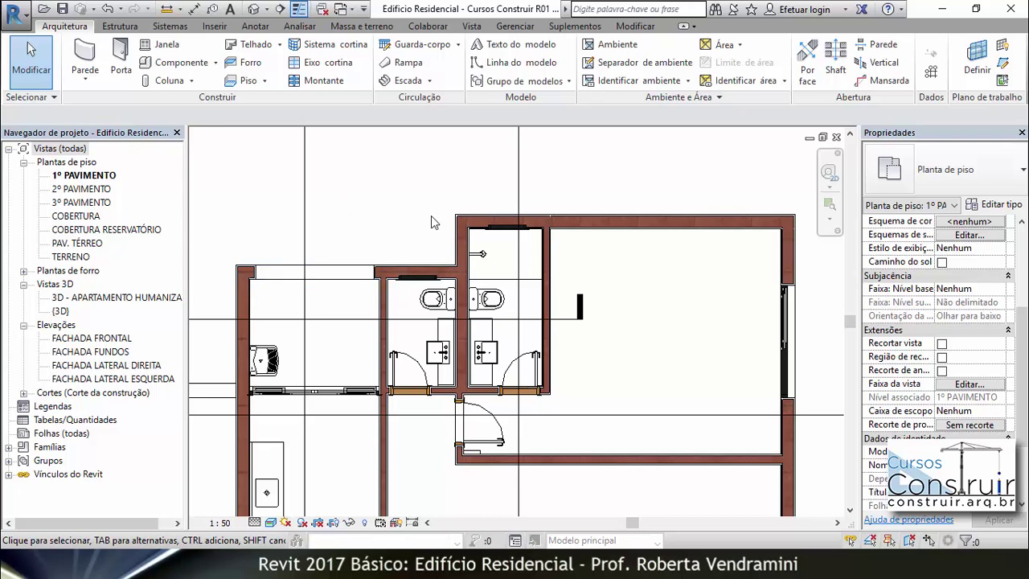
pyautogui.scroll(4, 493, 257)
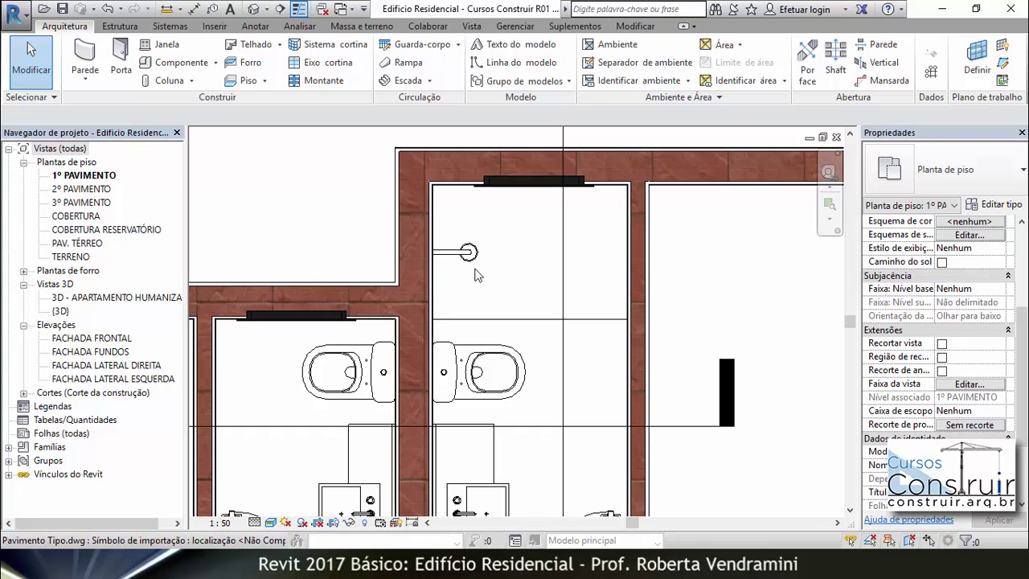
pyautogui.scroll(-3, 476, 282)
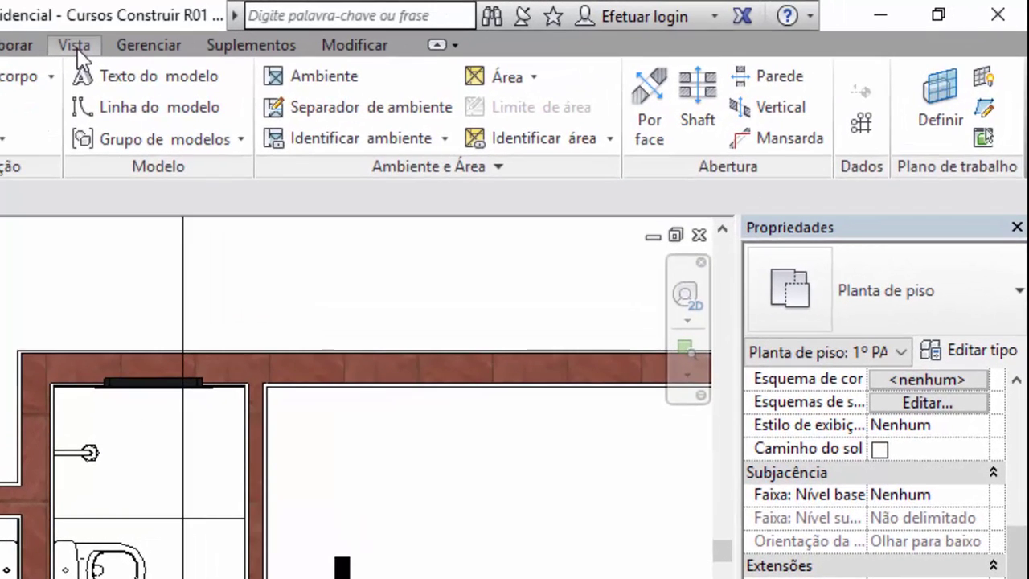
pyautogui.click(75, 47)
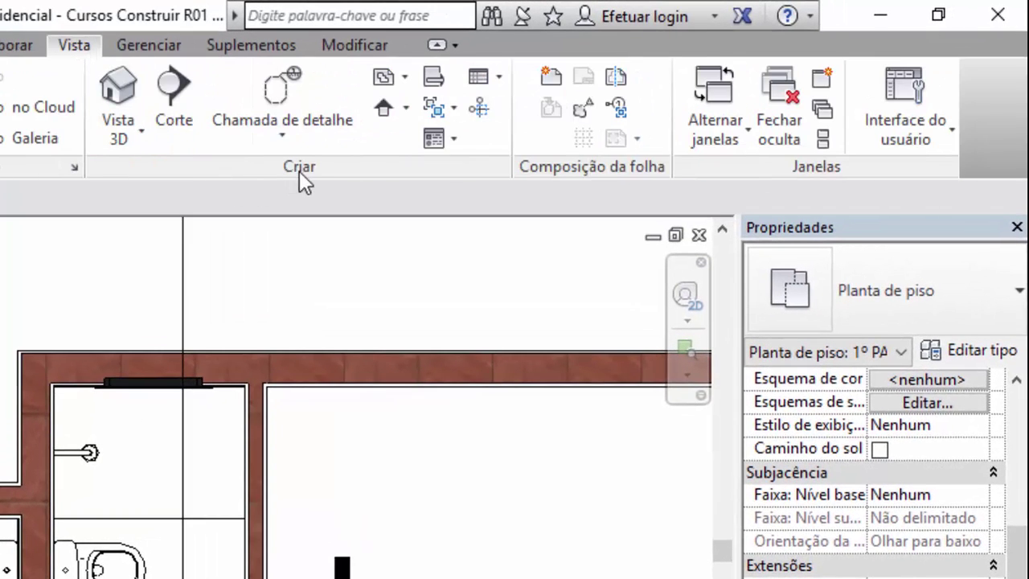
pyautogui.click(406, 79)
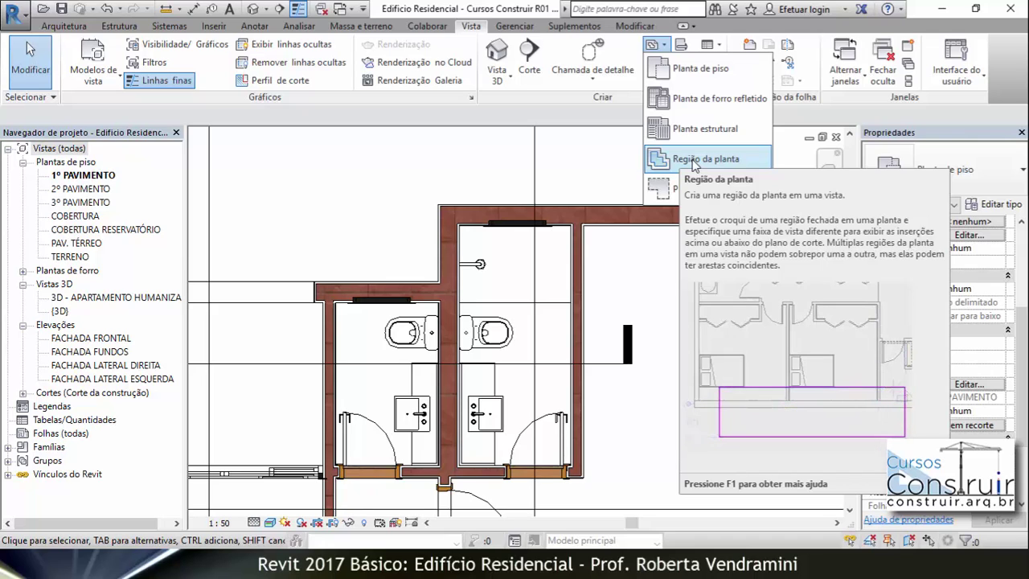
pyautogui.click(694, 160)
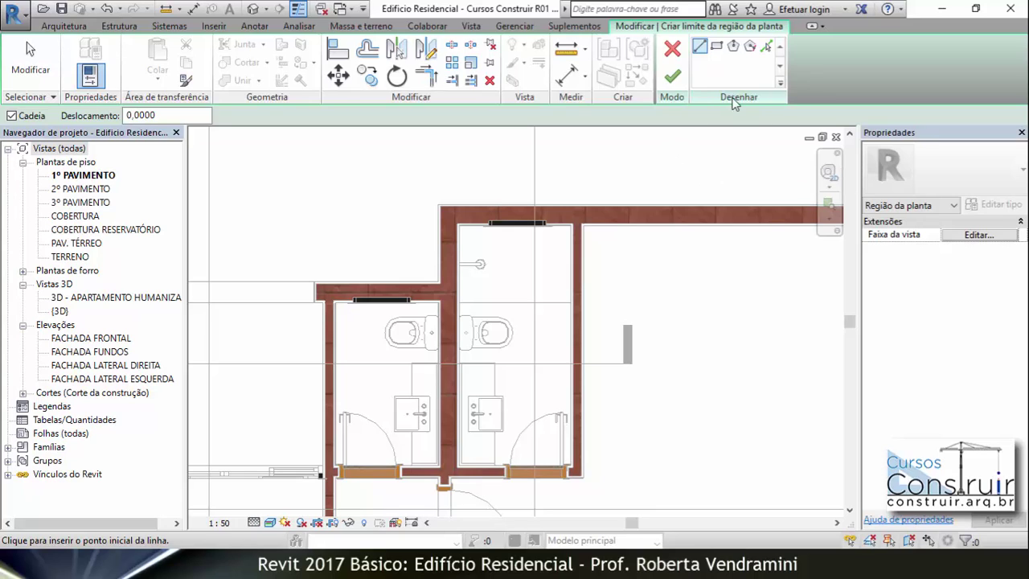
pyautogui.click(715, 48)
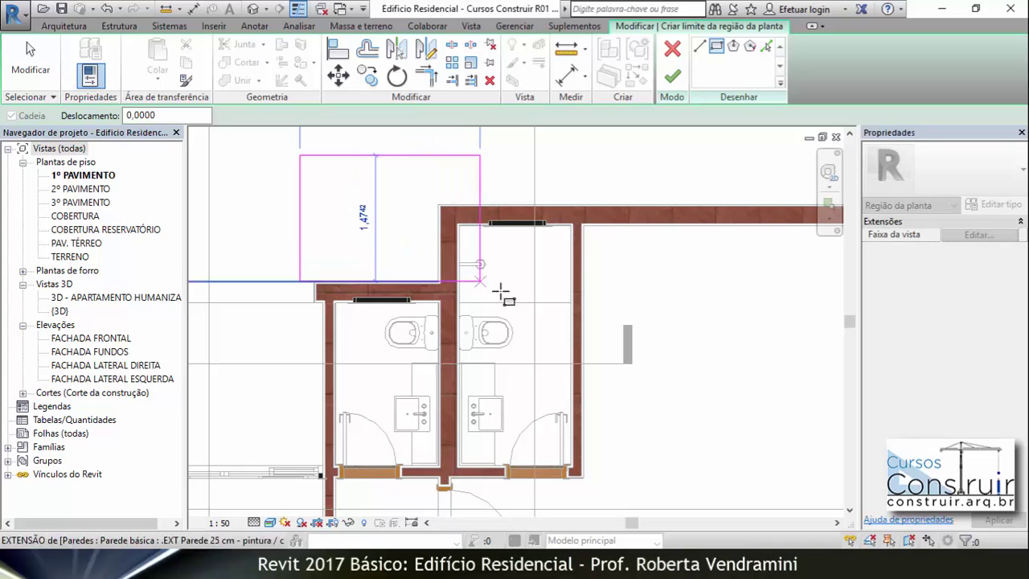
pyautogui.click(601, 313)
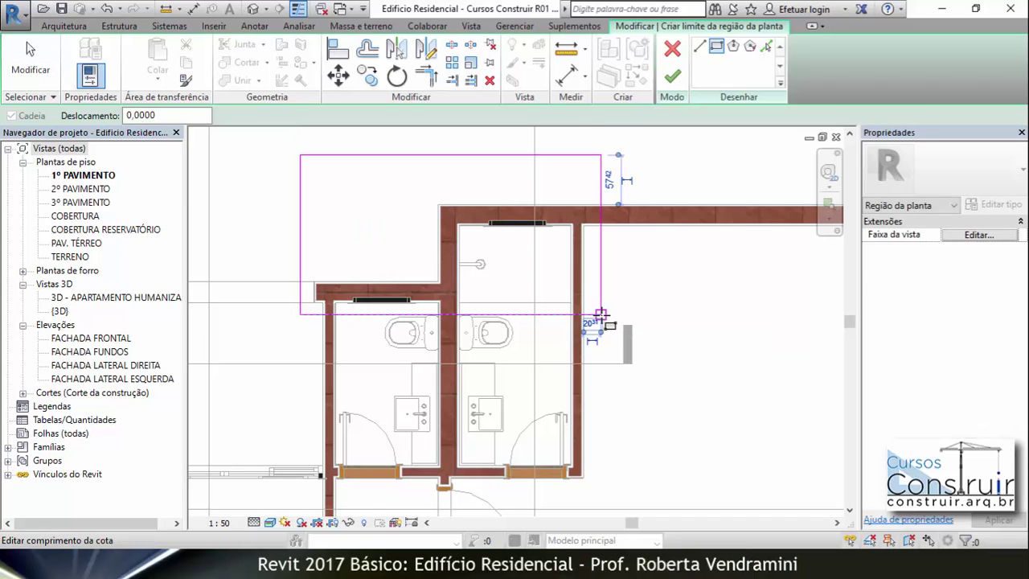
# Step: Set the plan region's cut plane offset to 2.05 in its view range and finish the region boundary
pyautogui.click(977, 236)
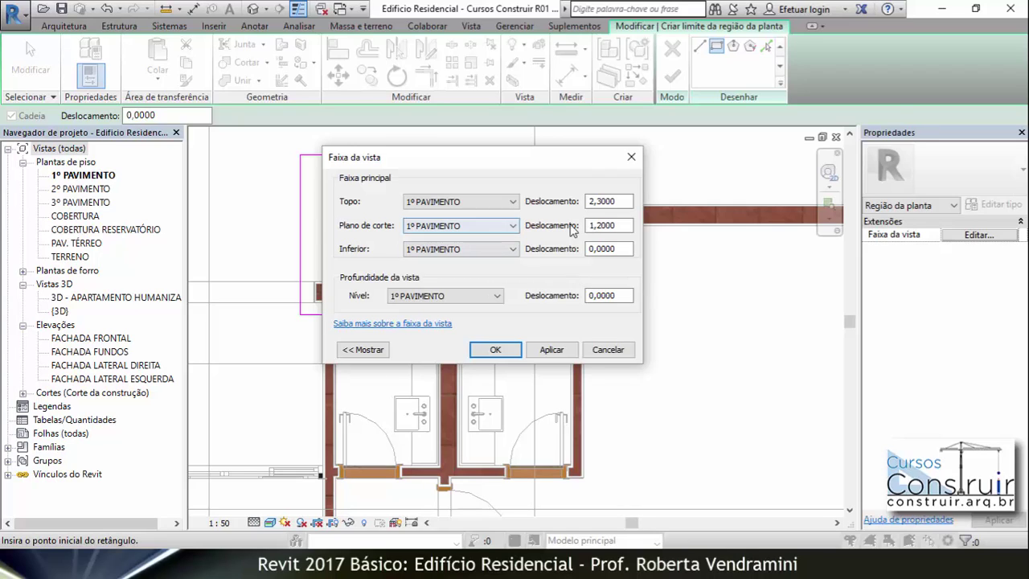
pyautogui.click(599, 225)
pyautogui.moveTo(599, 225)
pyautogui.mouseDown()
pyautogui.moveTo(620, 226)
pyautogui.moveTo(589, 222)
pyautogui.mouseUp()
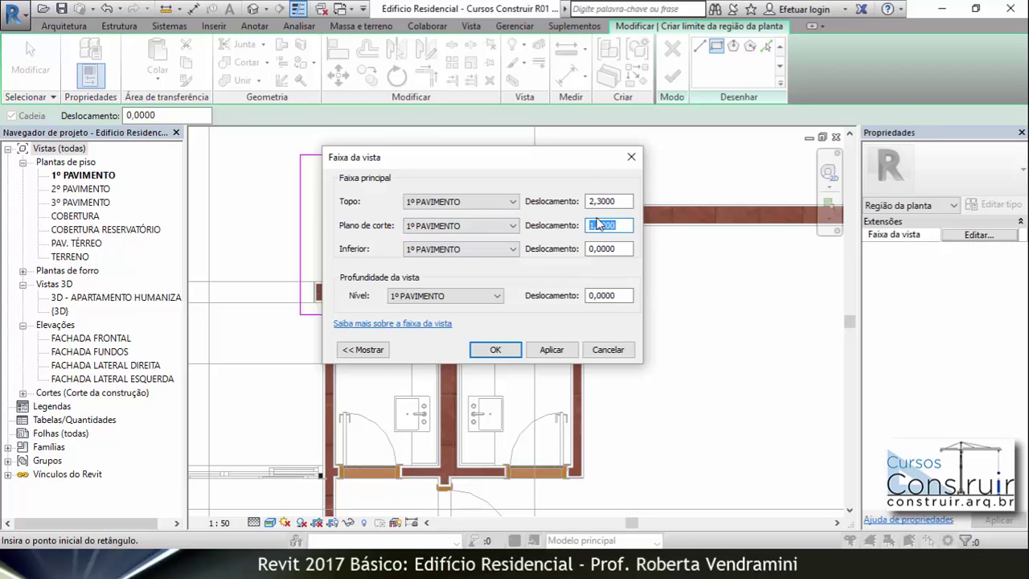
pyautogui.write('2')
pyautogui.write('.05')
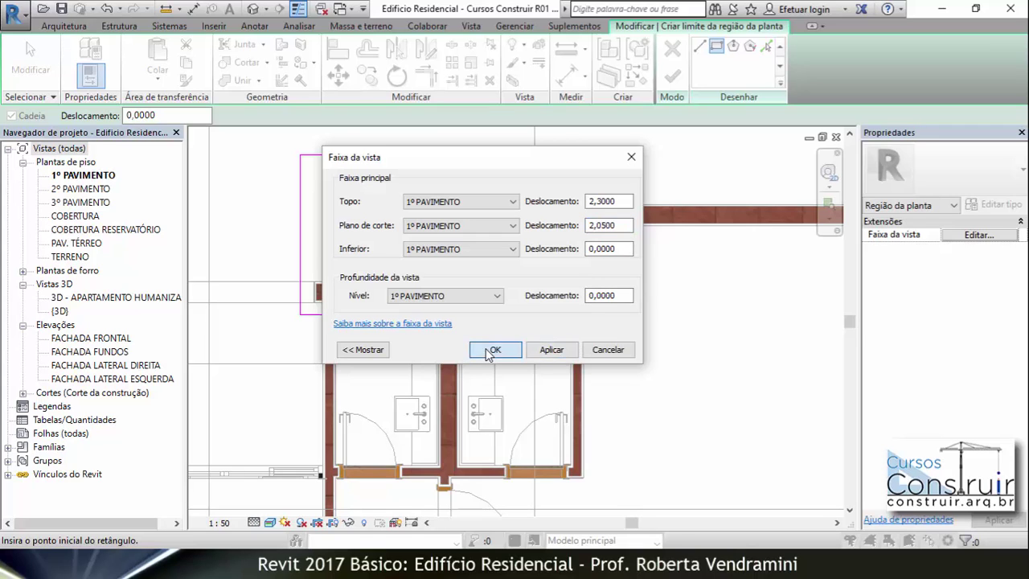
pyautogui.click(493, 350)
pyautogui.click(672, 76)
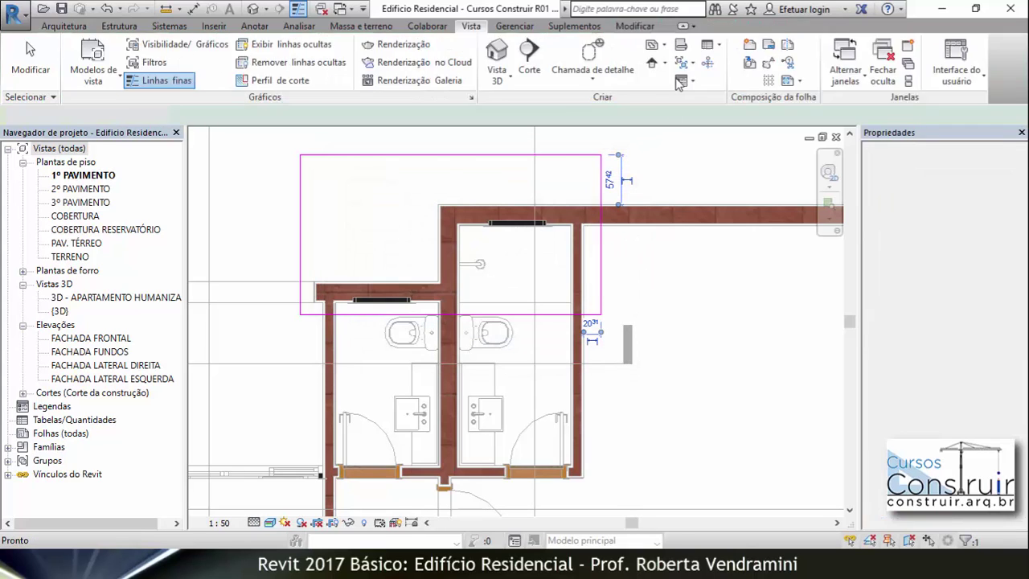
pyautogui.click(635, 167)
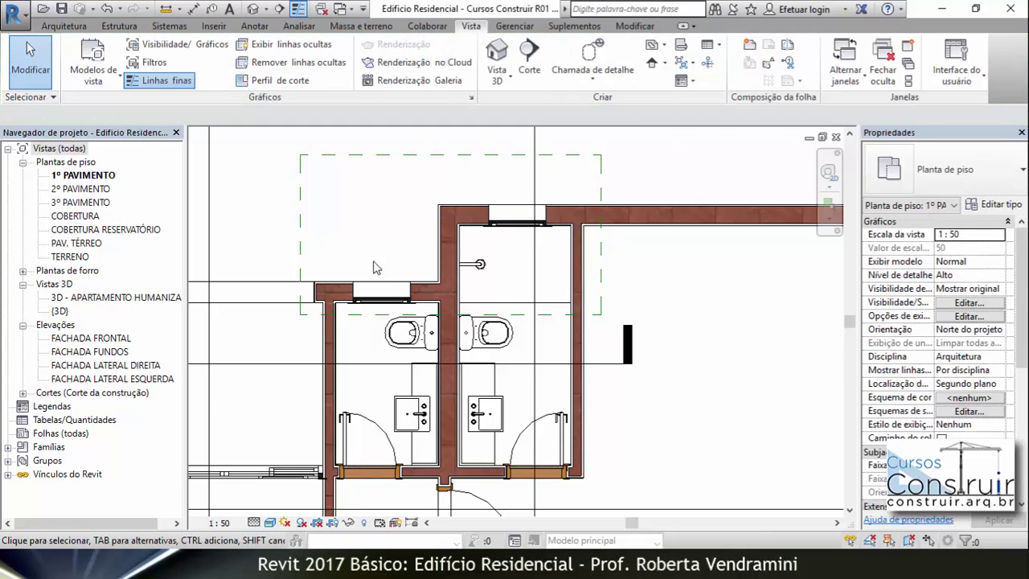
# Step: Check the view range of the new plan region around the bathroom windows and leave its offsets as they are
pyautogui.click(382, 162)
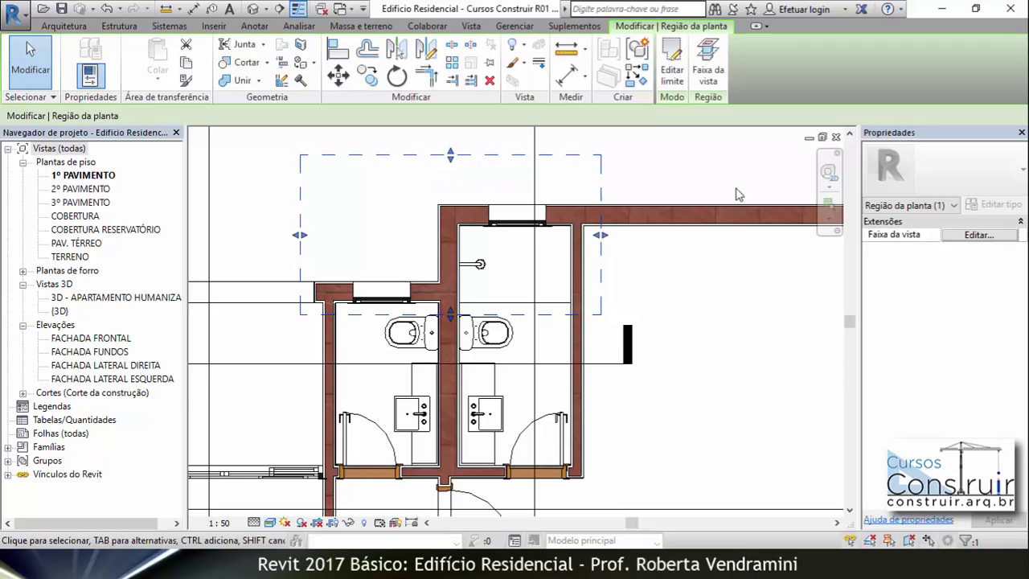
pyautogui.click(978, 234)
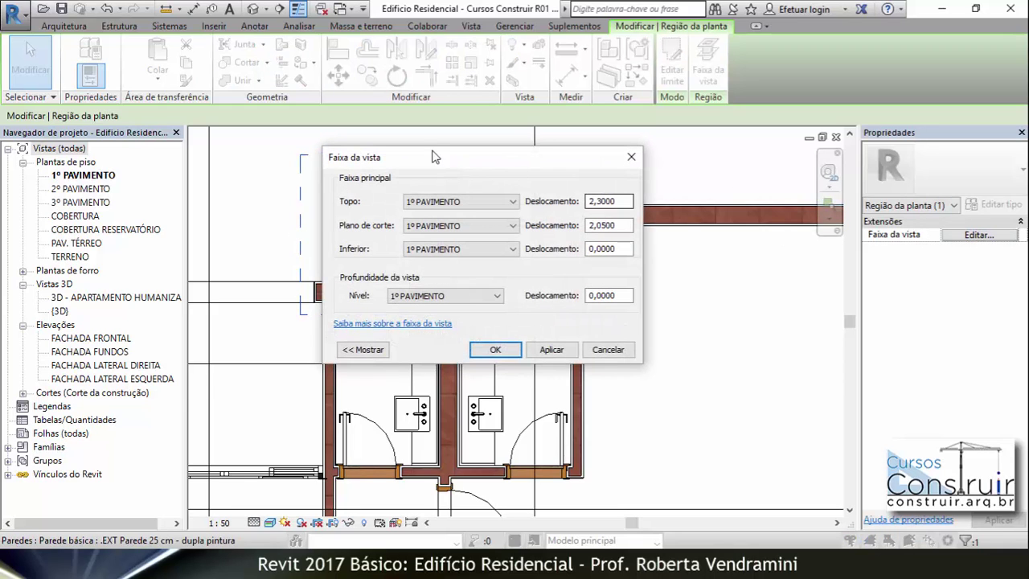
pyautogui.click(608, 350)
pyautogui.press('Escape')
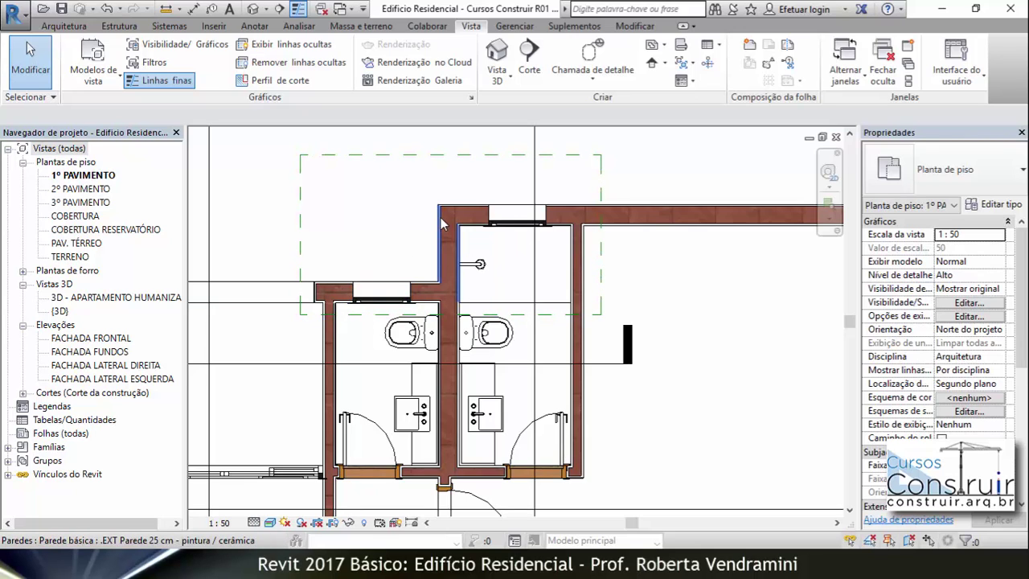
pyautogui.scroll(-2, 595, 246)
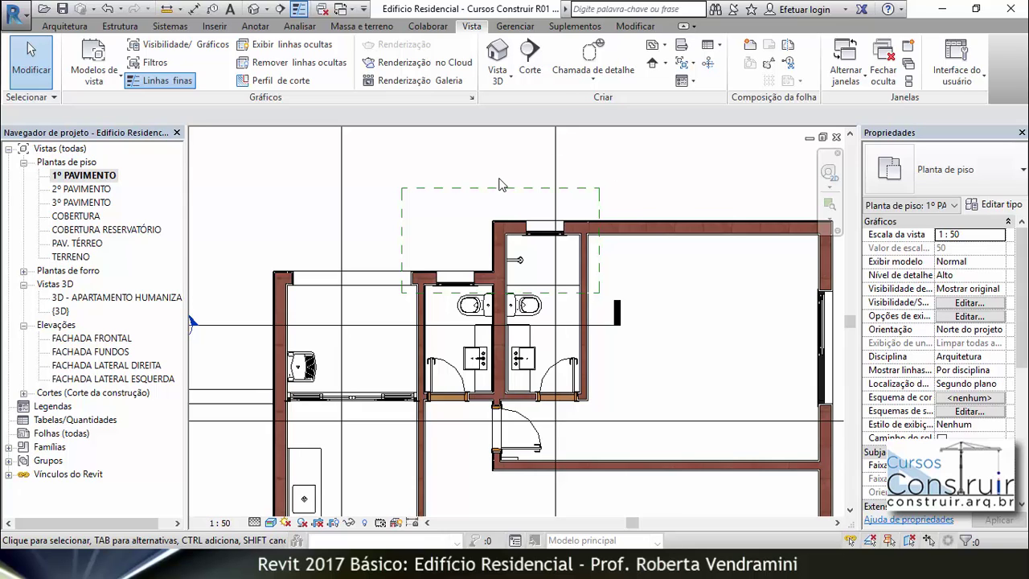
# Step: Place two 60 x 60 maxim-ar windows with a 1,6000 sill height, one in the bedroom's exterior wall and one in its opposite wall
pyautogui.click(64, 25)
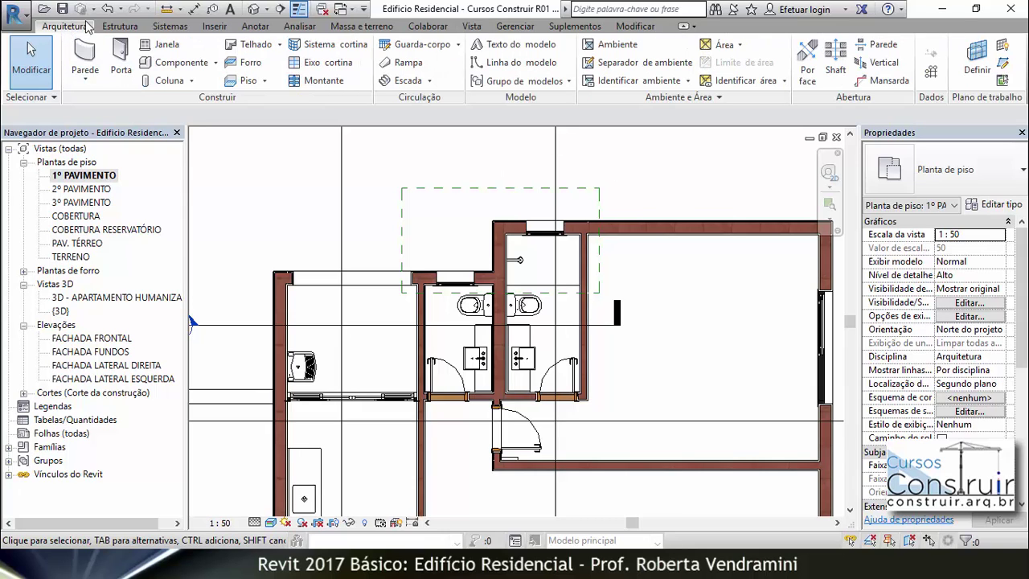
pyautogui.click(161, 46)
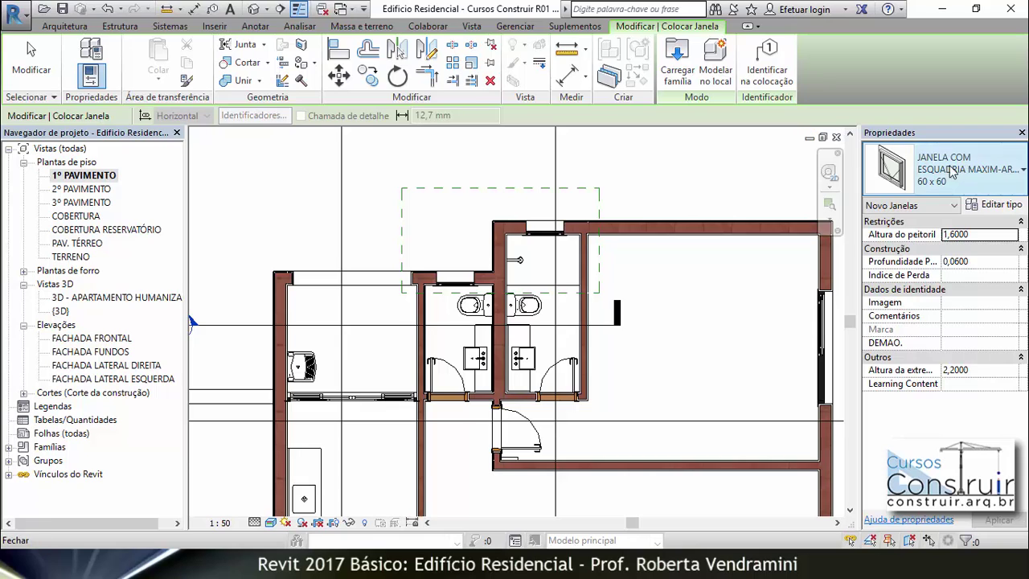
pyautogui.click(715, 232)
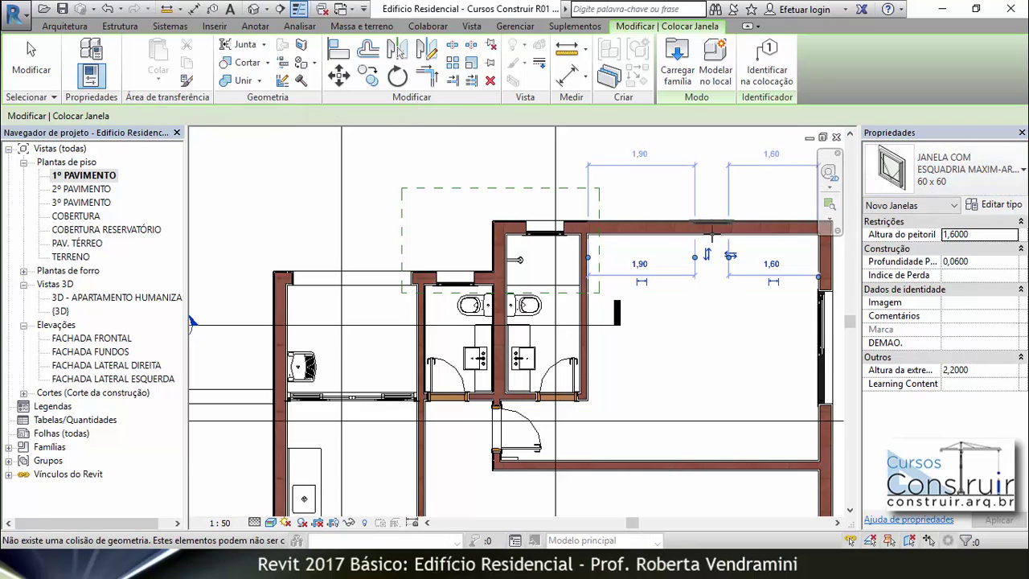
pyautogui.click(696, 463)
pyautogui.press('Escape')
pyautogui.press('Escape')
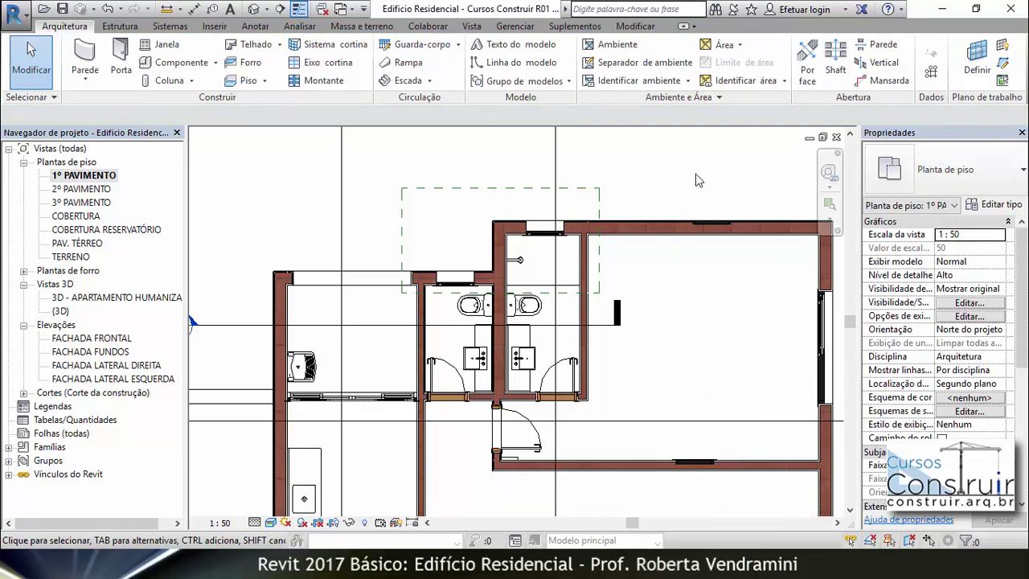
# Step: Stretch the plan region around the bathroom windows so it also covers the window in the bedroom's exterior wall
pyautogui.click(604, 202)
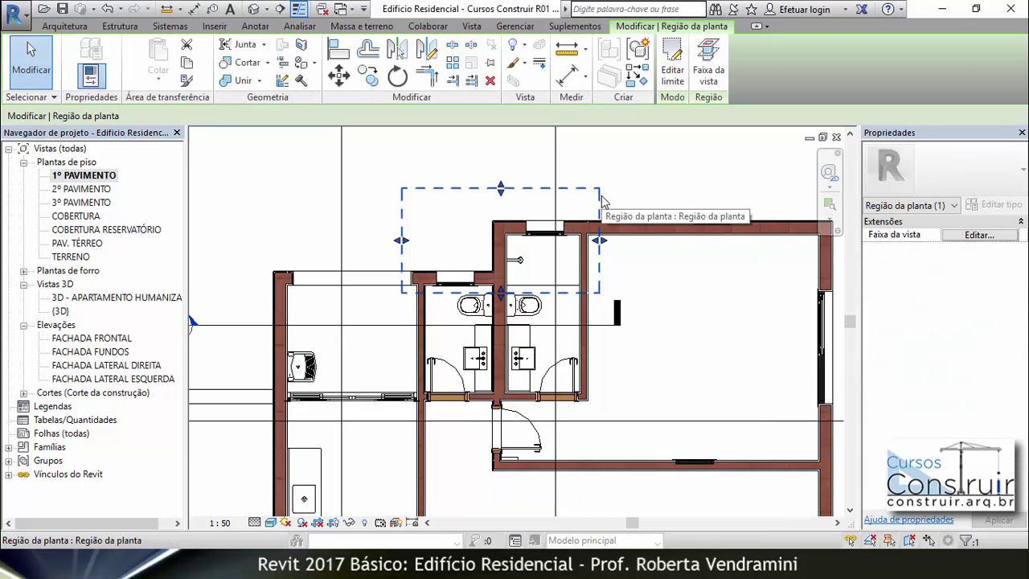
pyautogui.moveTo(604, 241); pyautogui.dragTo(746, 241)
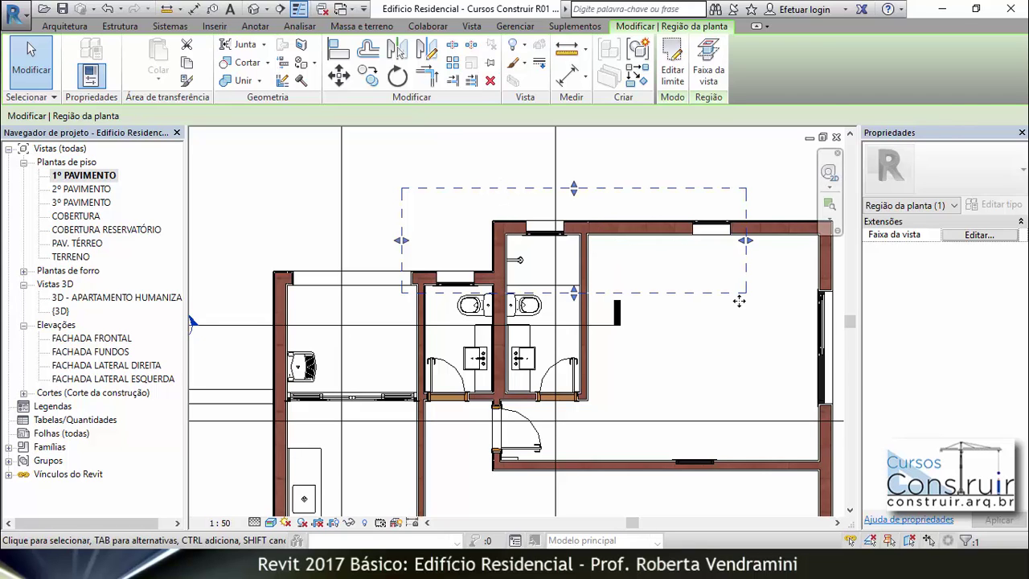
pyautogui.press('Escape')
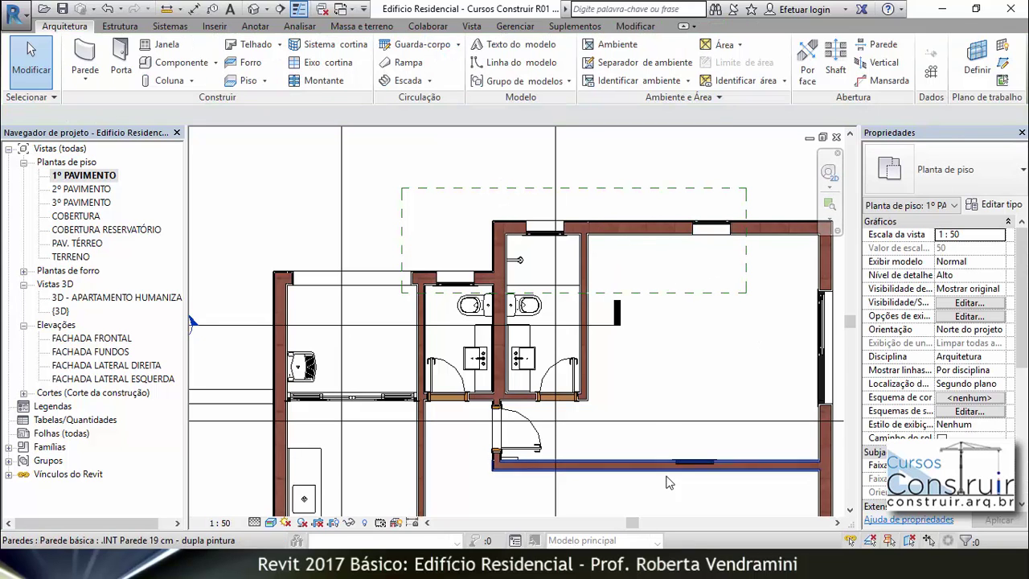
# Step: Copy the plan region down over the window in the bedroom's opposite wall
pyautogui.click(653, 293)
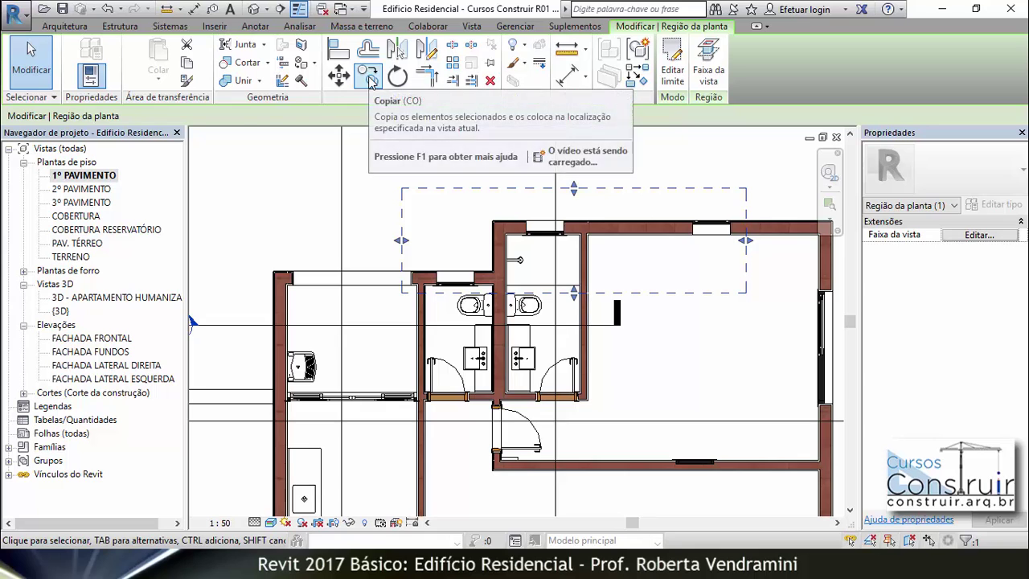
pyautogui.click(369, 78)
pyautogui.click(669, 252)
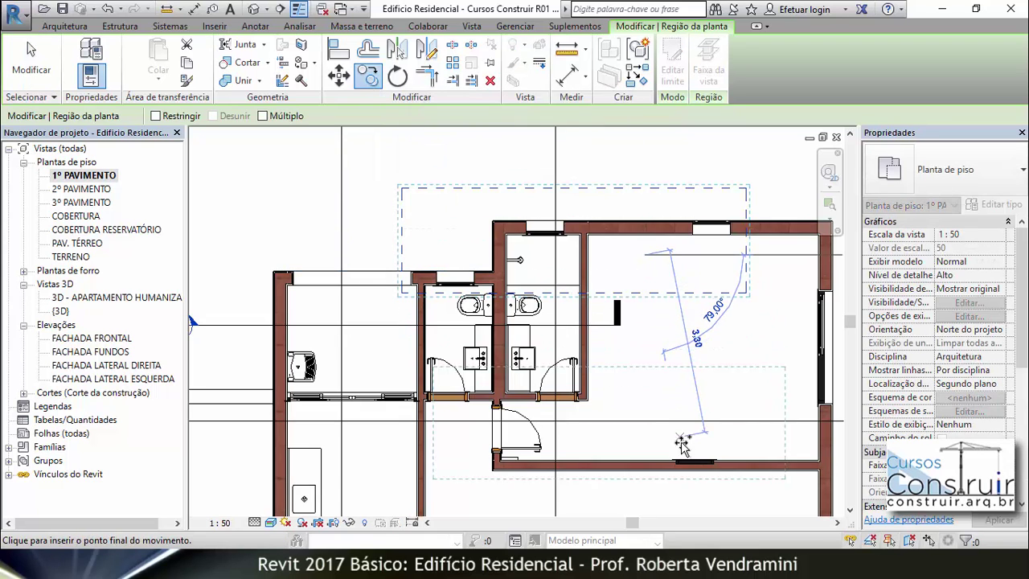
pyautogui.click(706, 467)
pyautogui.press('Escape')
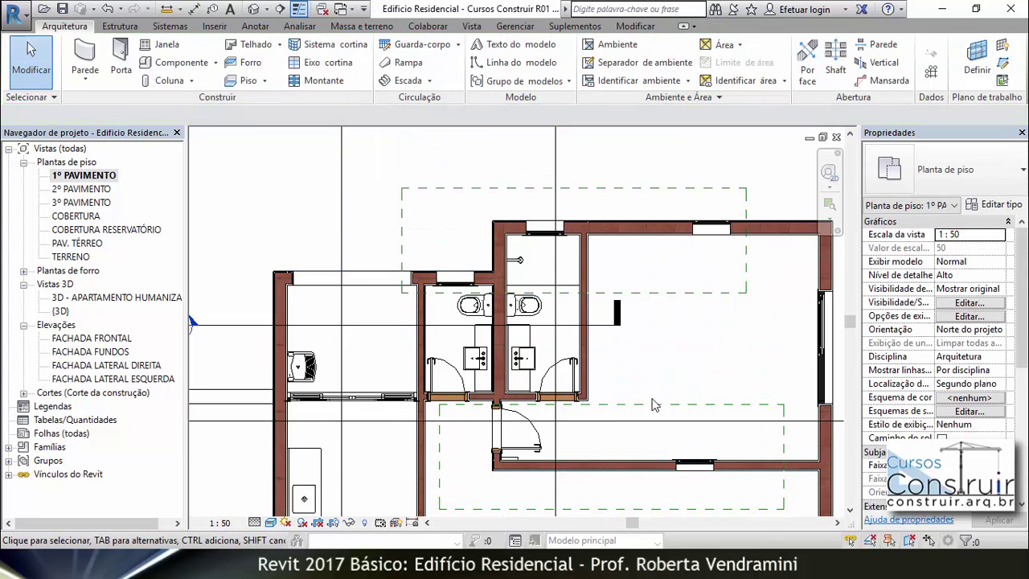
# Step: Shrink the copied plan region so it closely surrounds only the window in the bedroom's opposite wall
pyautogui.click(653, 405)
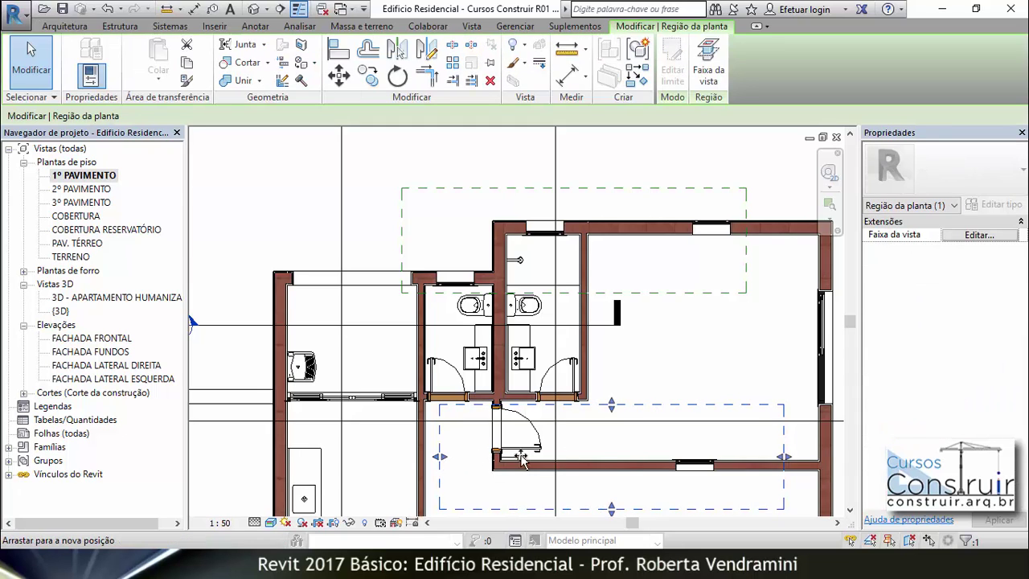
pyautogui.moveTo(521, 458); pyautogui.dragTo(625, 457)
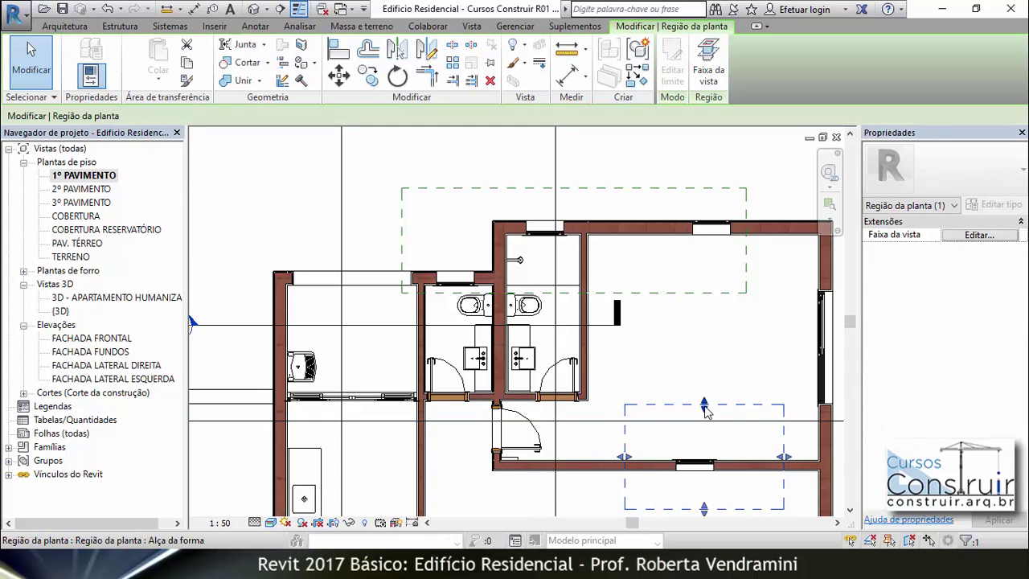
pyautogui.moveTo(704, 408); pyautogui.dragTo(705, 427)
pyautogui.press('Escape')
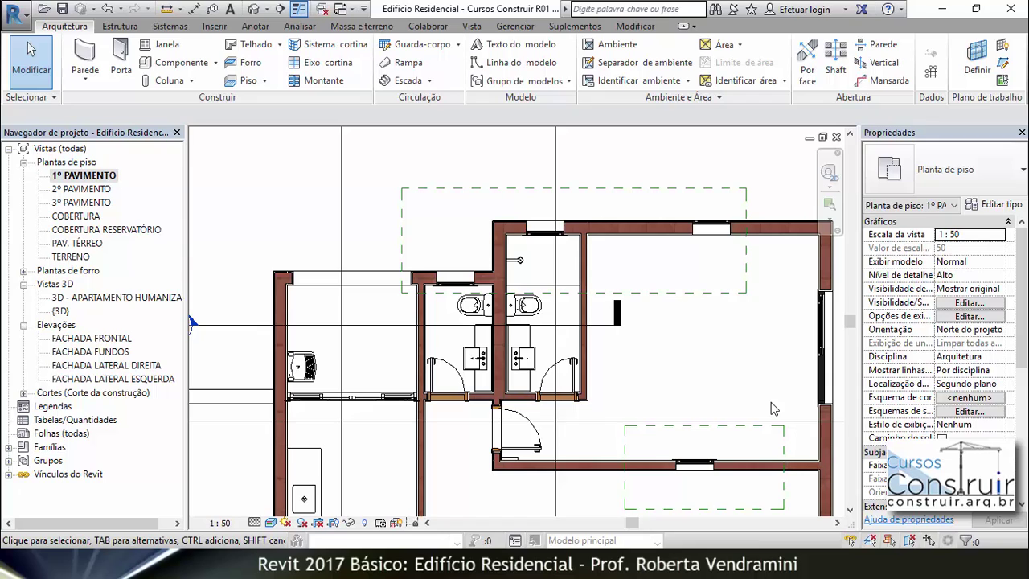
# Step: Undo the plan region copy, its resizing, the stretching of the original region and the placement of both bedroom windows
pyautogui.click(107, 8)
pyautogui.click(108, 9)
pyautogui.click(108, 9)
pyautogui.click(107, 9)
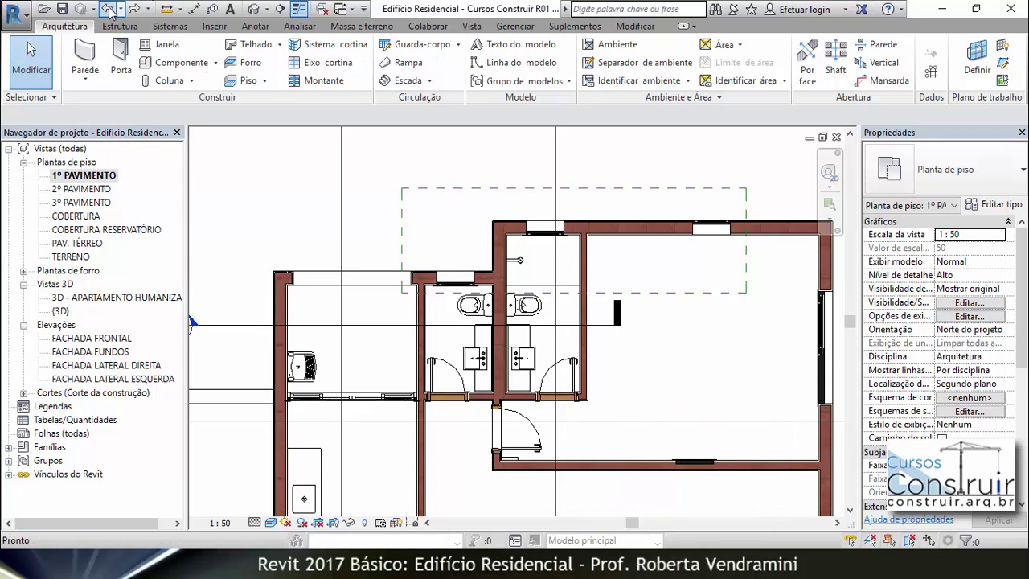
pyautogui.click(108, 9)
pyautogui.click(108, 9)
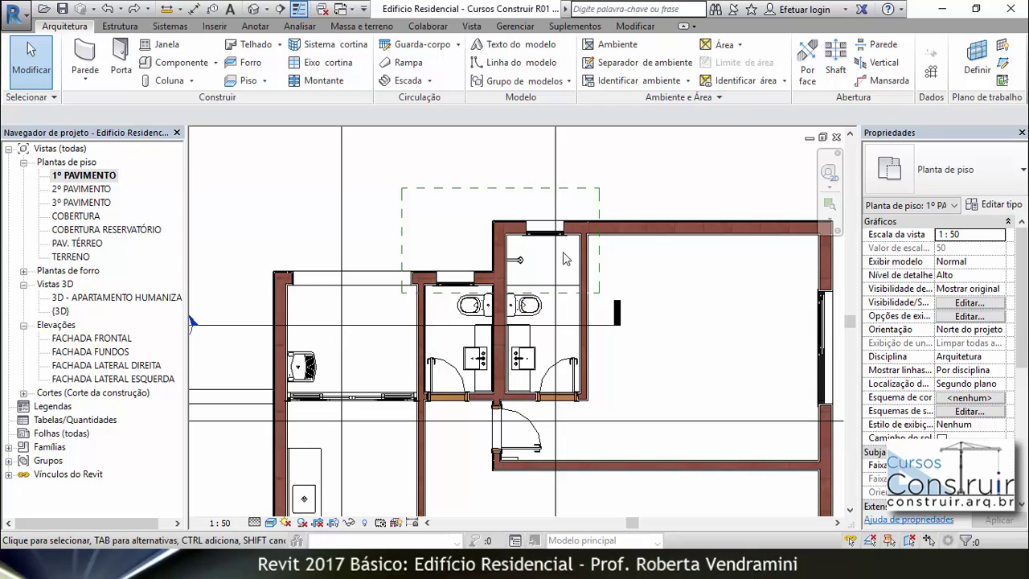
# Step: Open the section through the bathrooms and examine the size and height of the two bathroom windows
pyautogui.scroll(2, 414, 261)
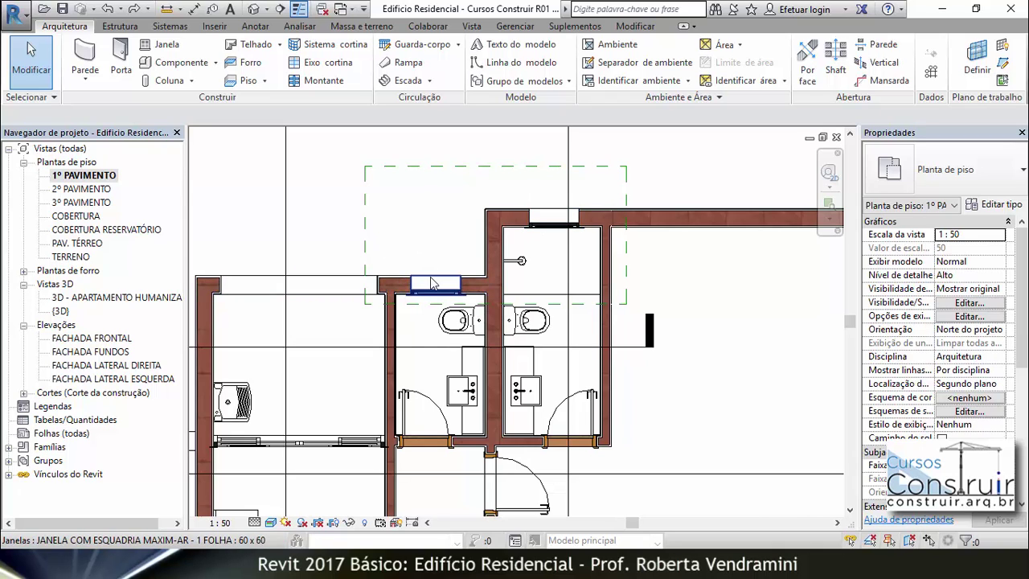
pyautogui.scroll(-3, 423, 279)
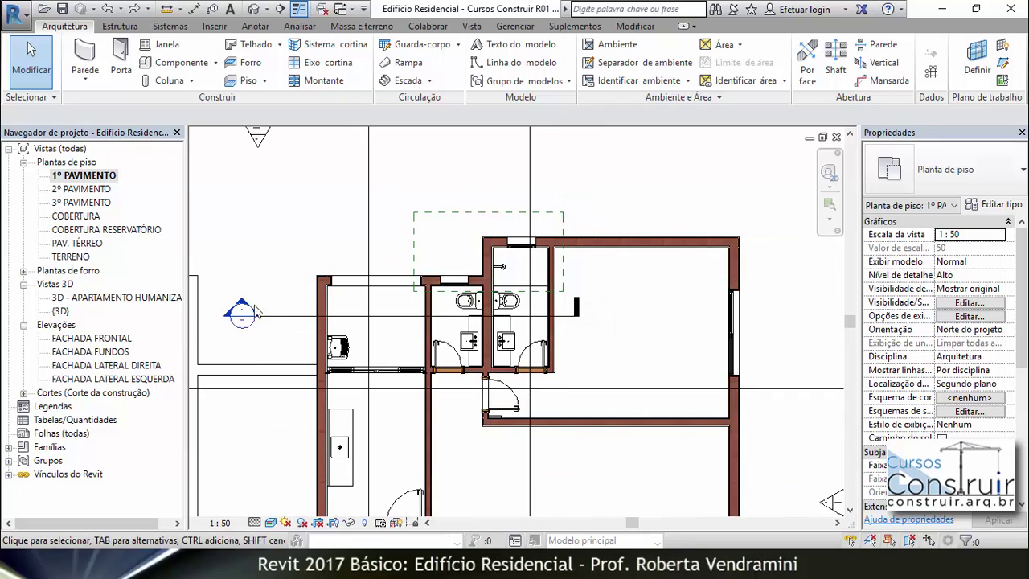
pyautogui.doubleClick(243, 301)
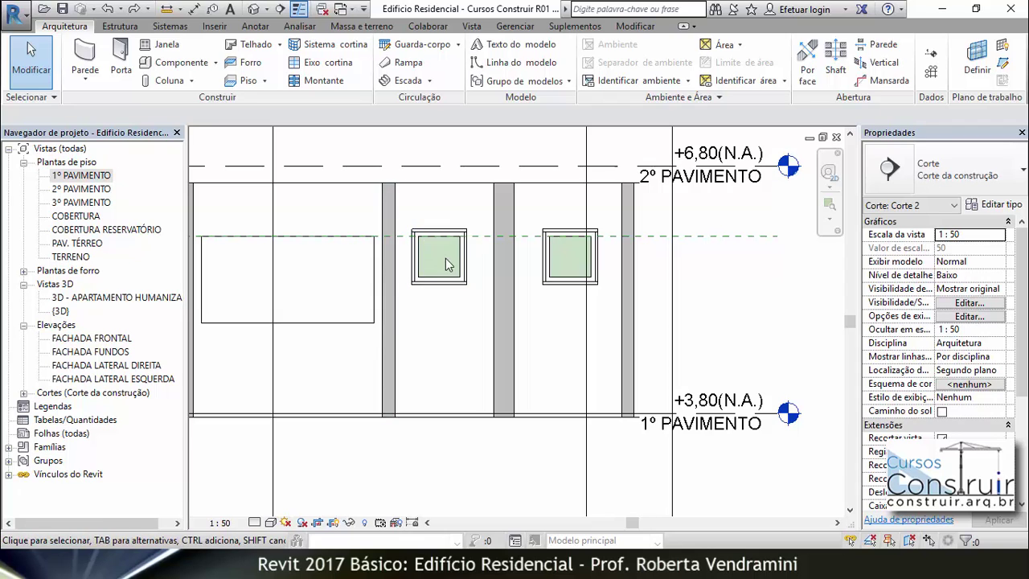
pyautogui.scroll(2, 450, 255)
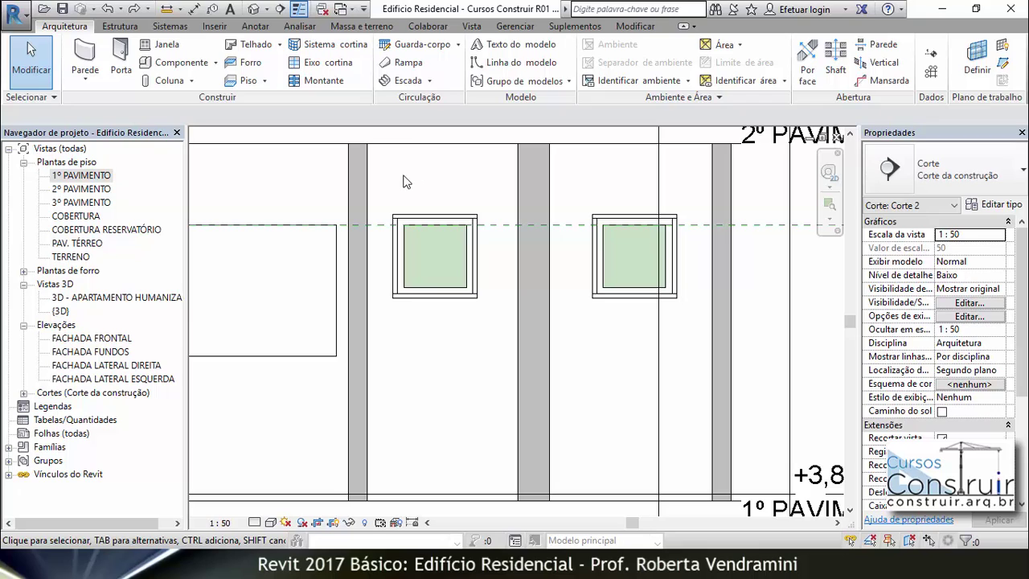
pyautogui.scroll(2, 485, 213)
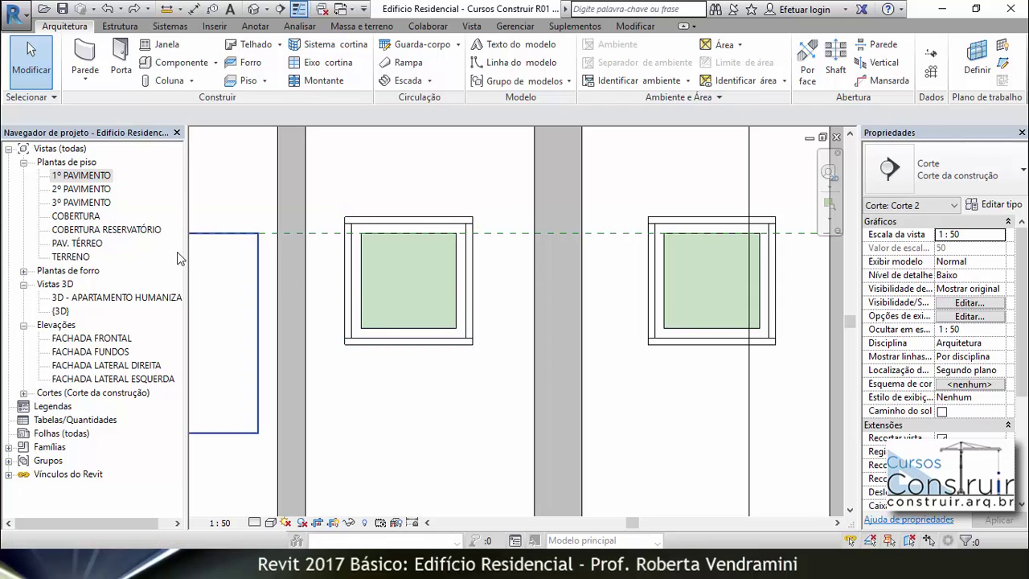
# Step: Return to the 1º PAVIMENTO plan and rename the shower bathroom window's type as 0.90 x 0.50 m
pyautogui.doubleClick(100, 176)
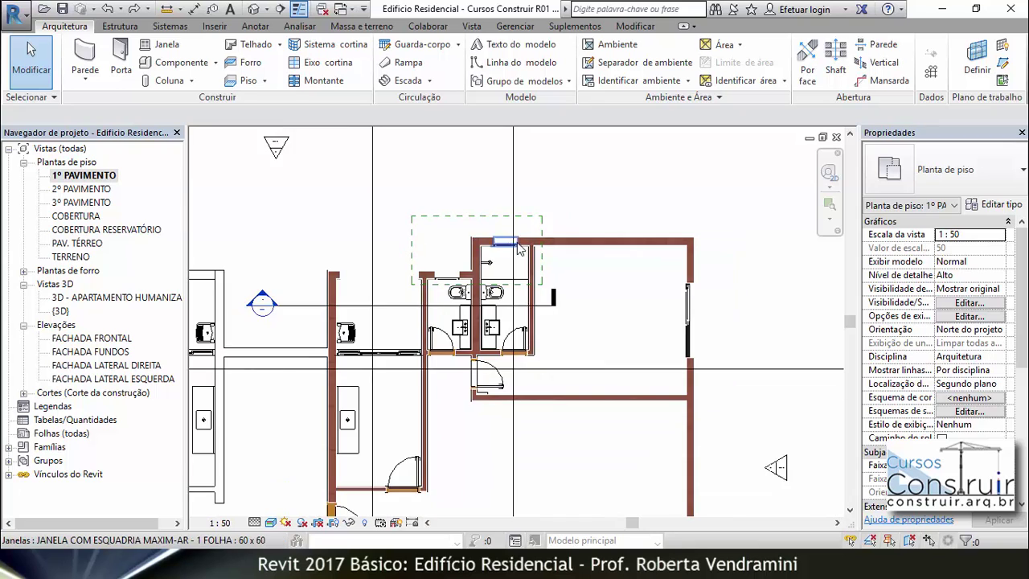
pyautogui.scroll(2, 492, 244)
pyautogui.click(492, 245)
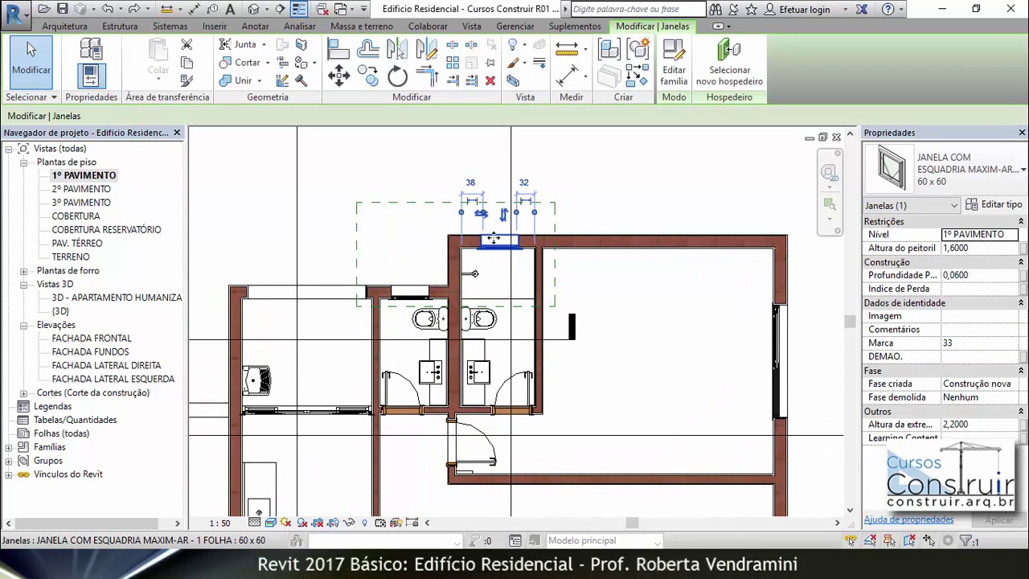
pyautogui.click(997, 206)
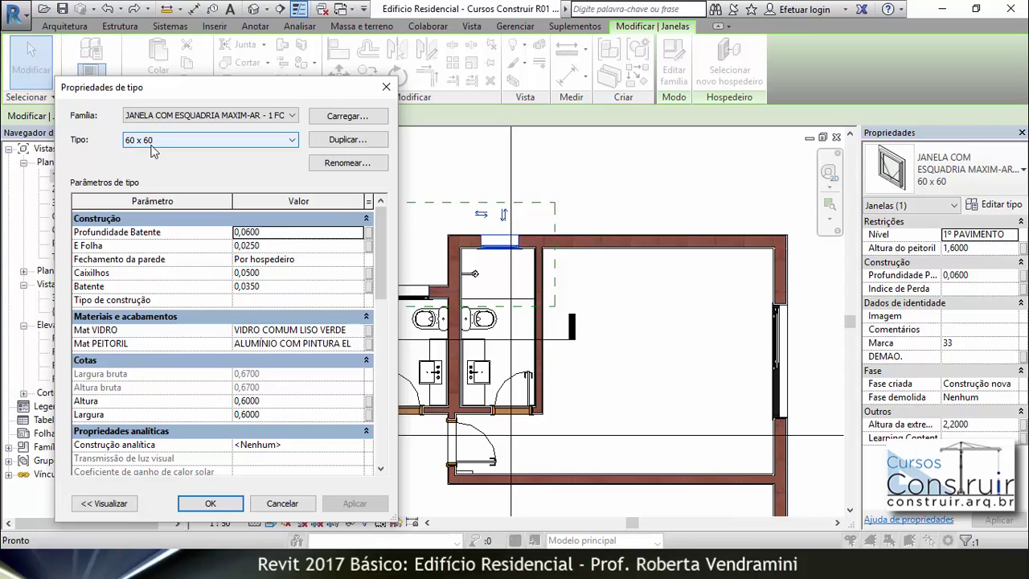
pyautogui.click(345, 163)
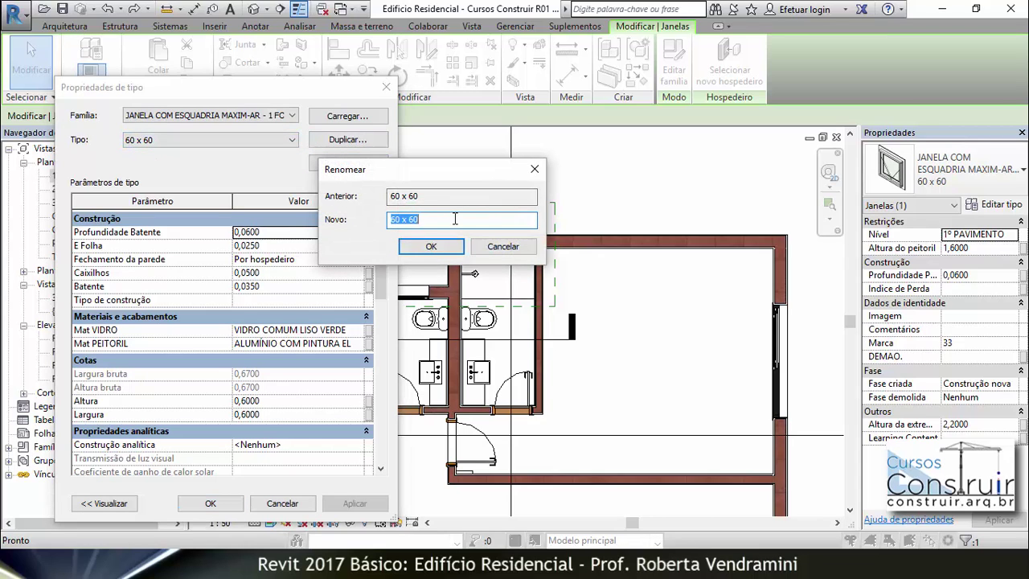
pyautogui.write('.')
pyautogui.press('BackSpace')
pyautogui.write('0.90 x')
pyautogui.click(434, 244)
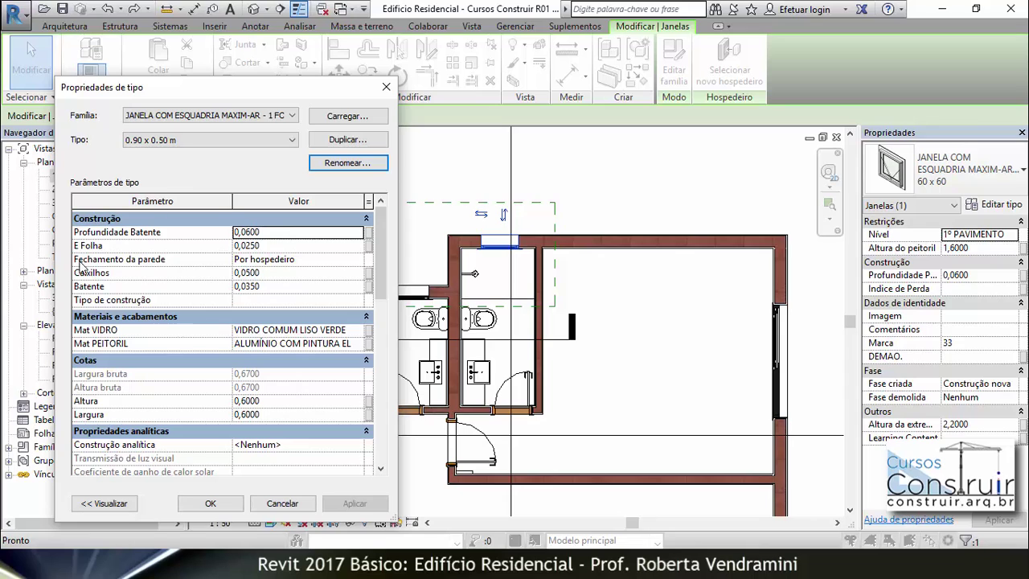
# Step: Set the window type's wall closure (Fechamento da parede) to Ambos and apply it
pyautogui.click(320, 261)
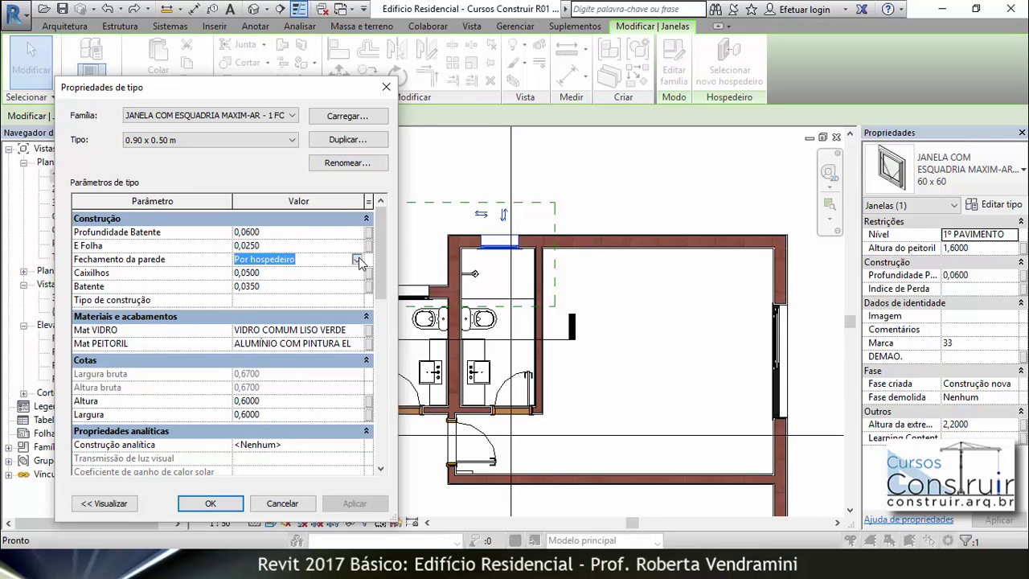
pyautogui.click(357, 259)
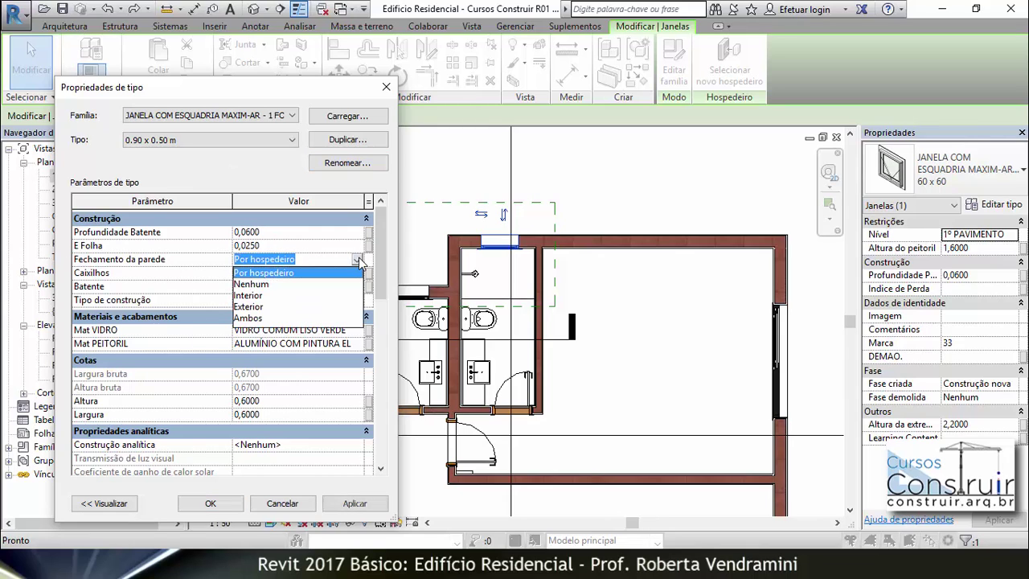
pyautogui.click(251, 318)
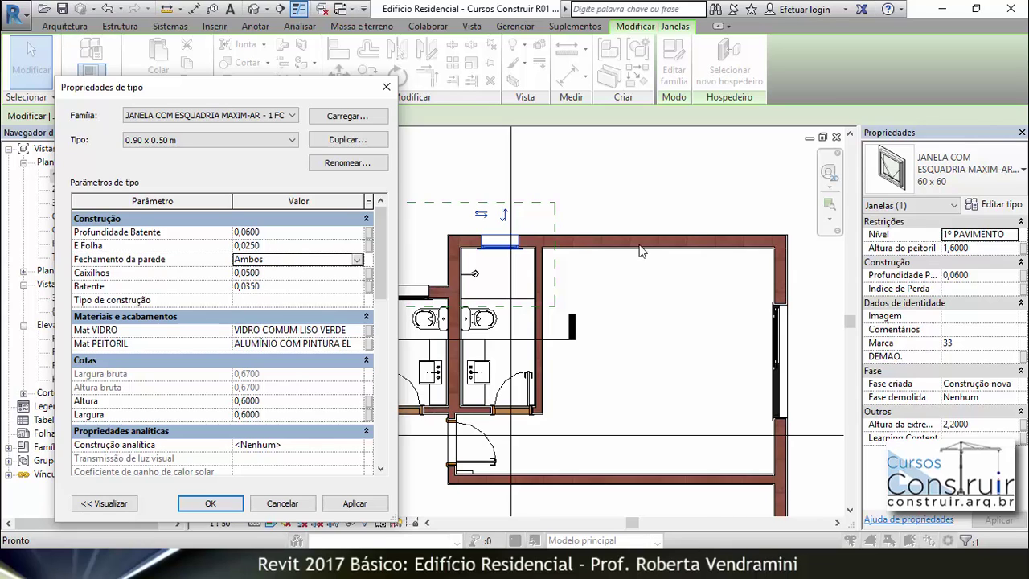
pyautogui.click(354, 503)
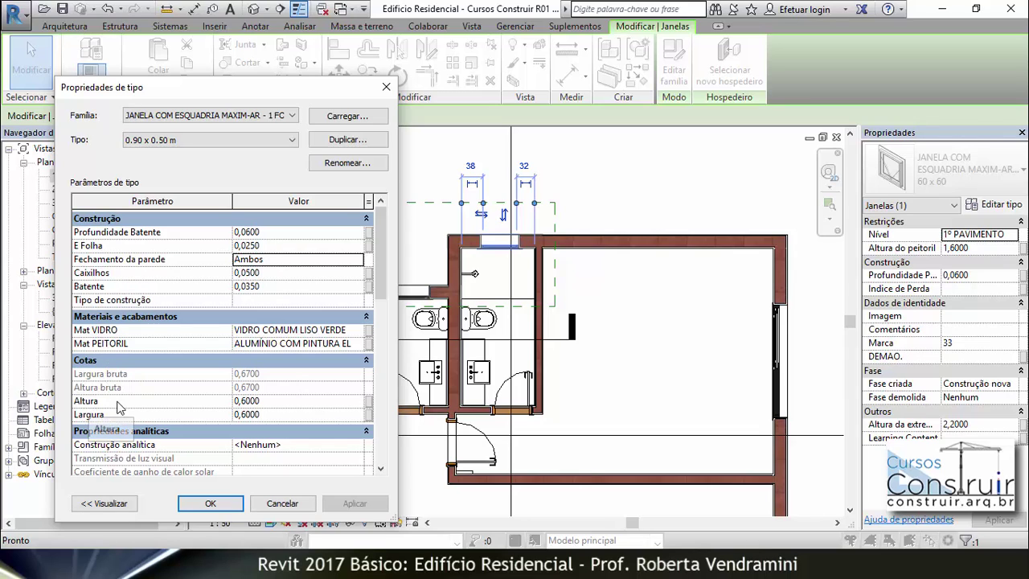
# Step: Set the window type's height (Altura) to 0,5000 and its frame (Batente) to 0,0500
pyautogui.click(240, 400)
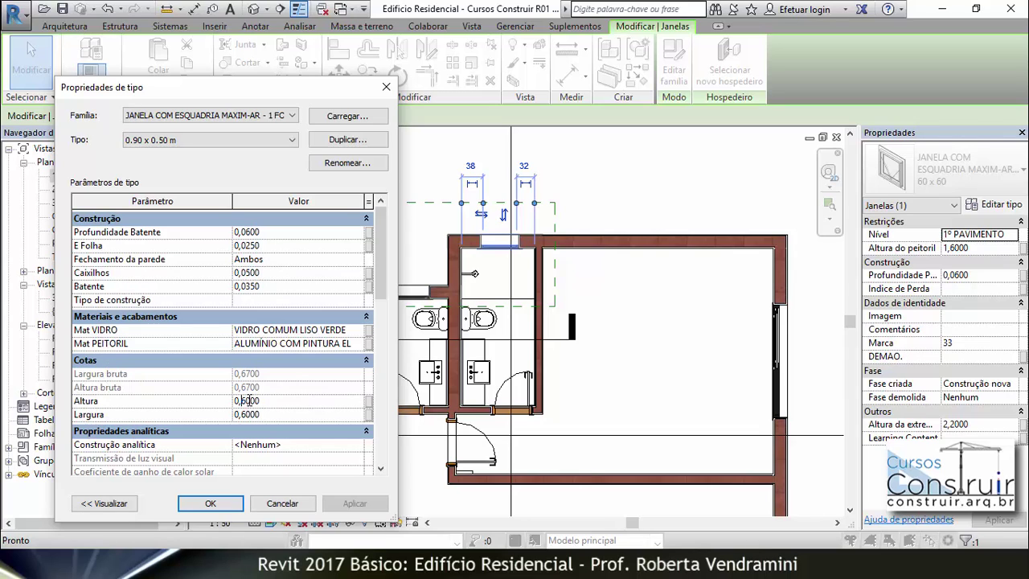
pyautogui.moveTo(255, 400); pyautogui.dragTo(270, 399)
pyautogui.write('5')
pyautogui.click(265, 415)
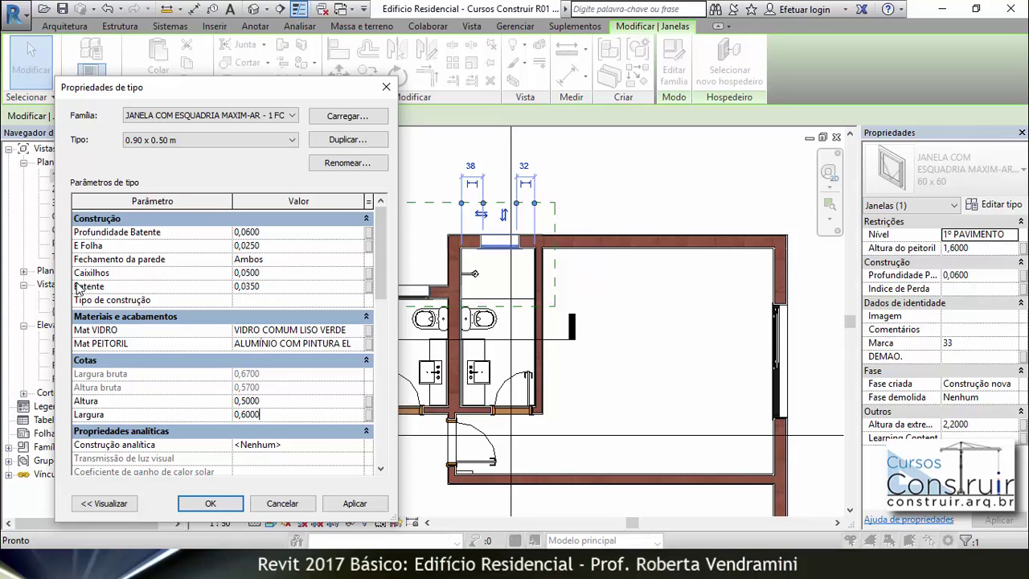
pyautogui.moveTo(246, 286); pyautogui.dragTo(272, 286)
pyautogui.write('5')
pyautogui.press('Return')
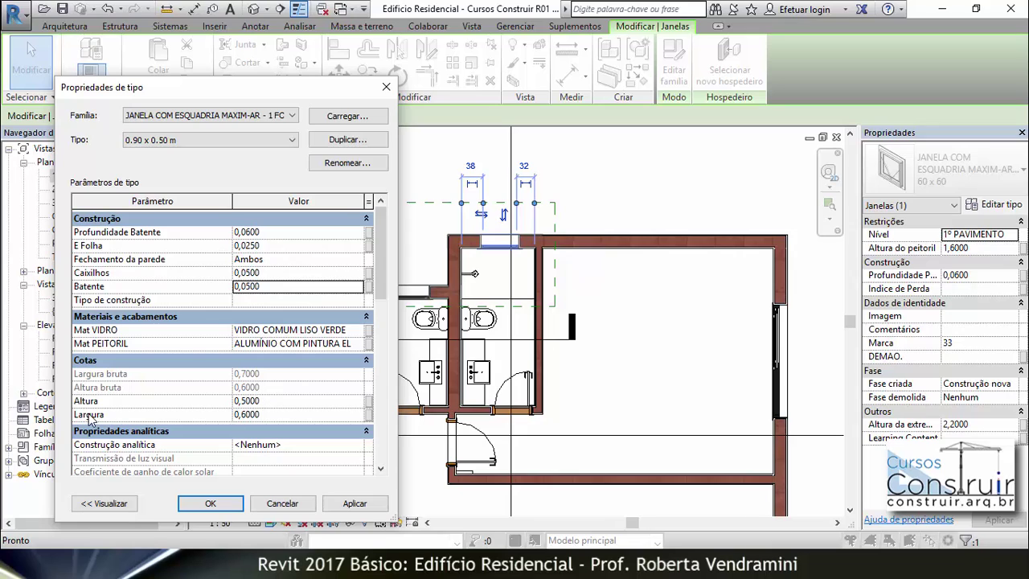
# Step: Set the window type's width (Largura) to 0,9000, apply the type changes and deselect the window
pyautogui.click(246, 414)
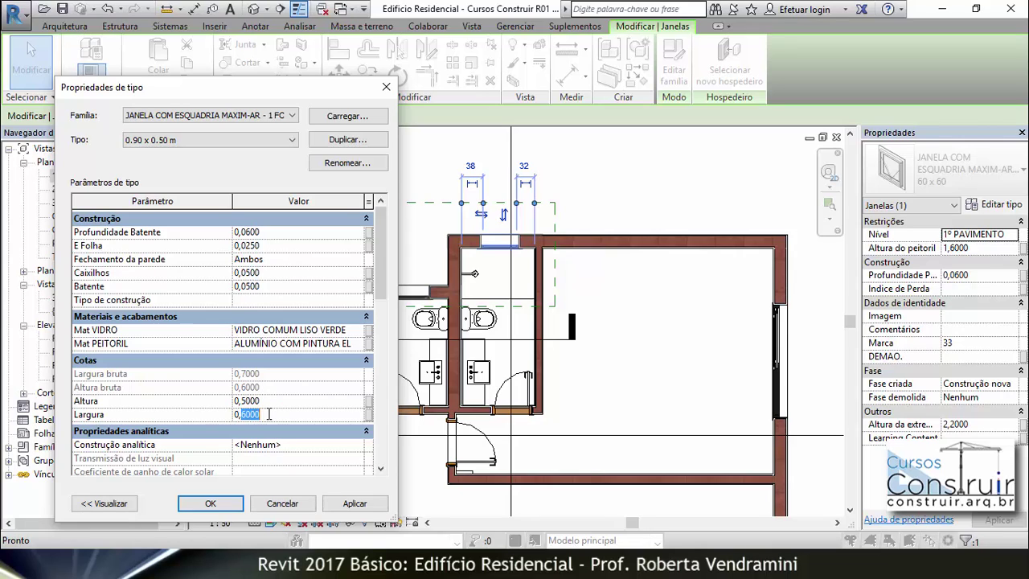
pyautogui.write('9')
pyautogui.press('Return')
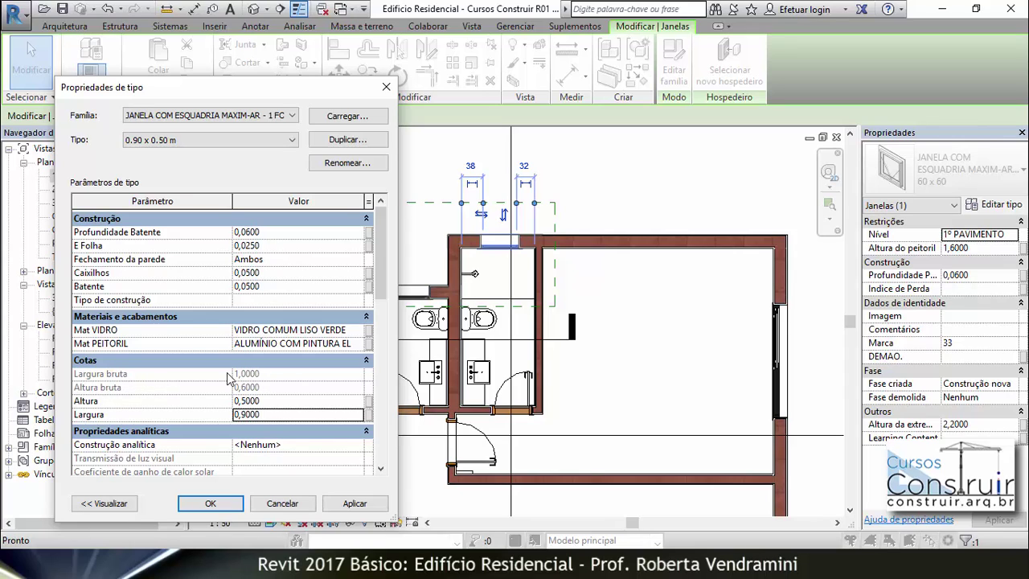
pyautogui.click(355, 504)
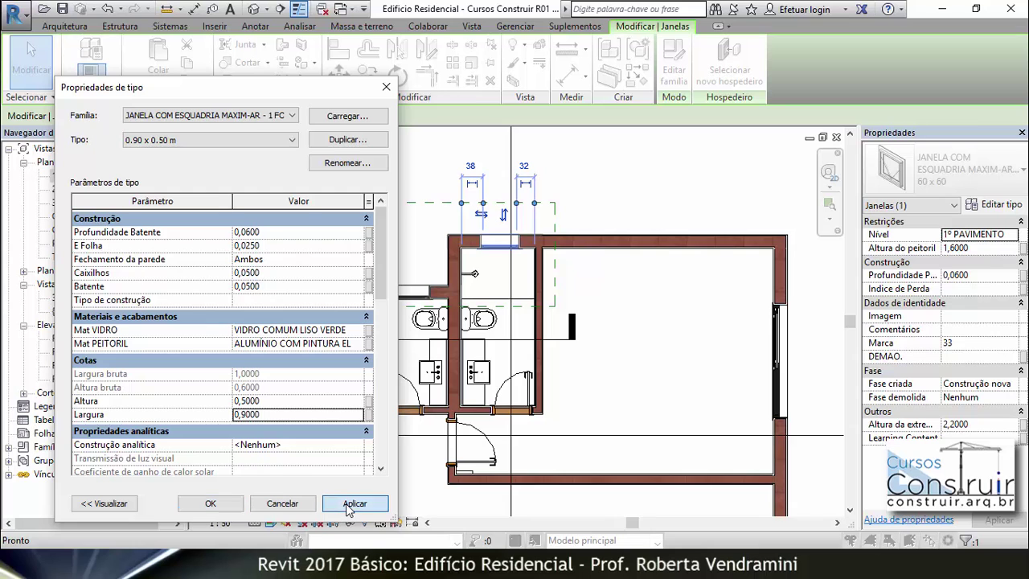
pyautogui.click(211, 504)
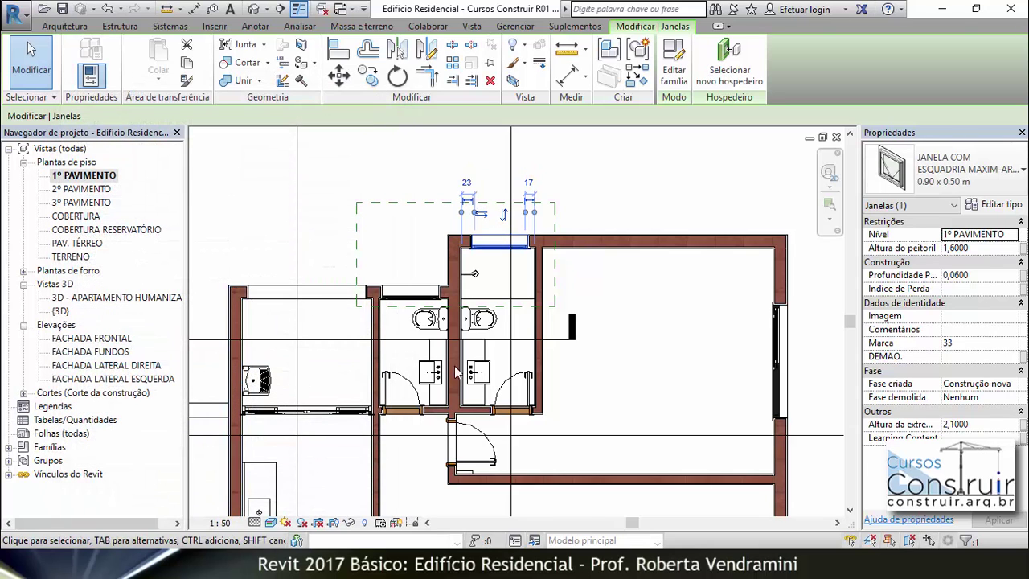
pyautogui.click(626, 216)
# Step: Set the distance from the left bathroom's window to its left side wall to 0,15 and deselect the window
pyautogui.scroll(4, 424, 320)
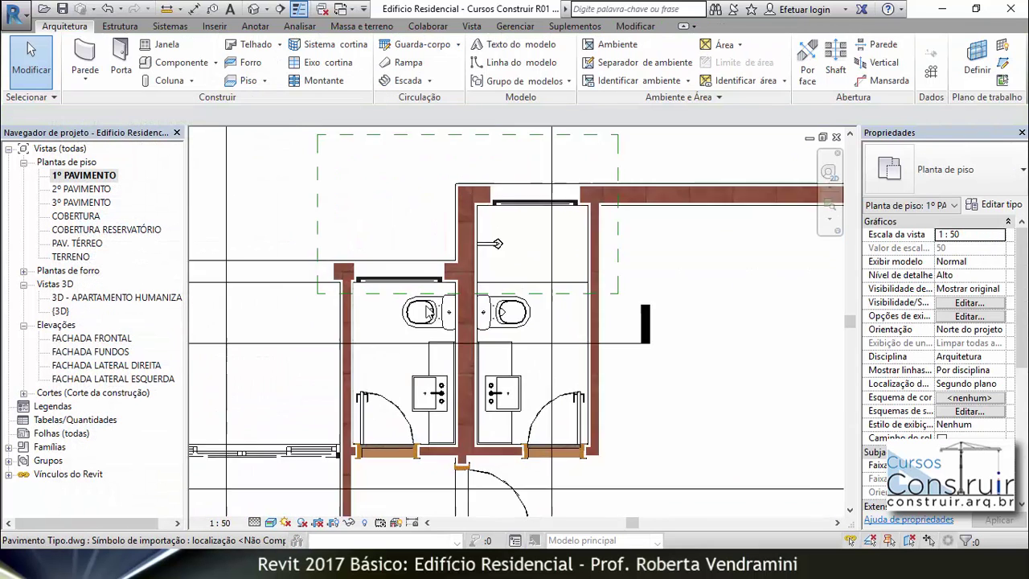
pyautogui.scroll(2, 441, 208)
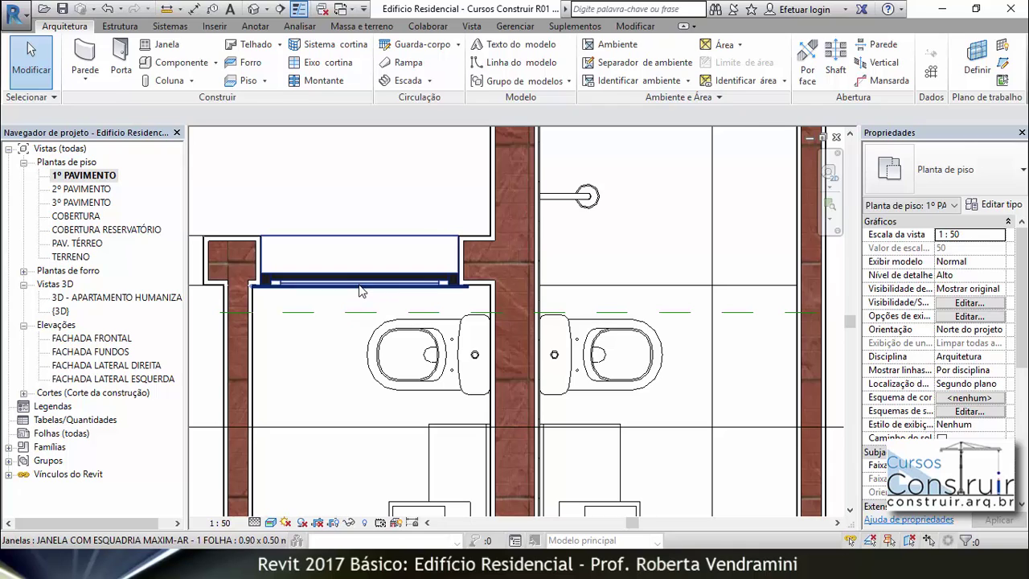
pyautogui.click(330, 279)
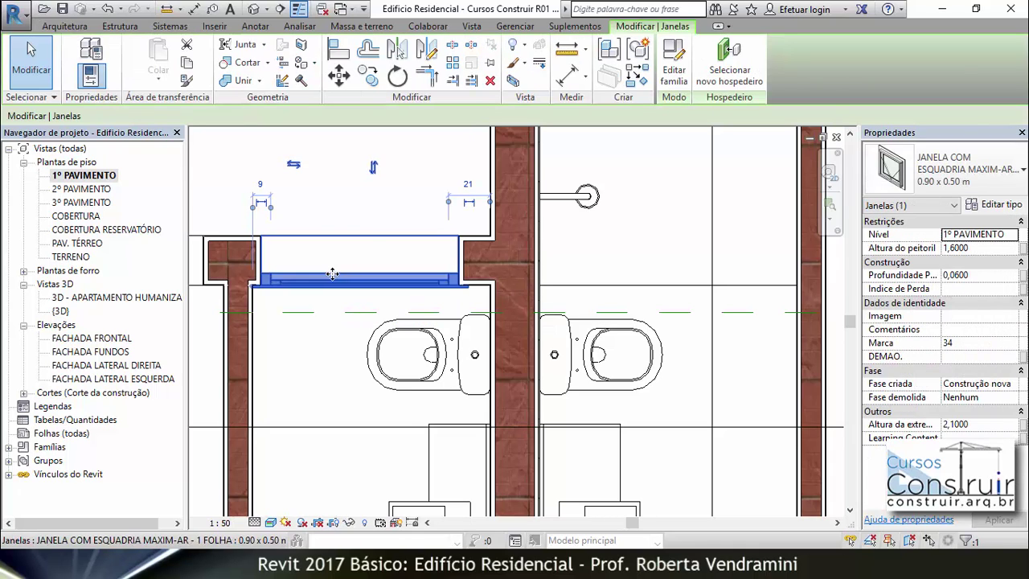
pyautogui.click(260, 187)
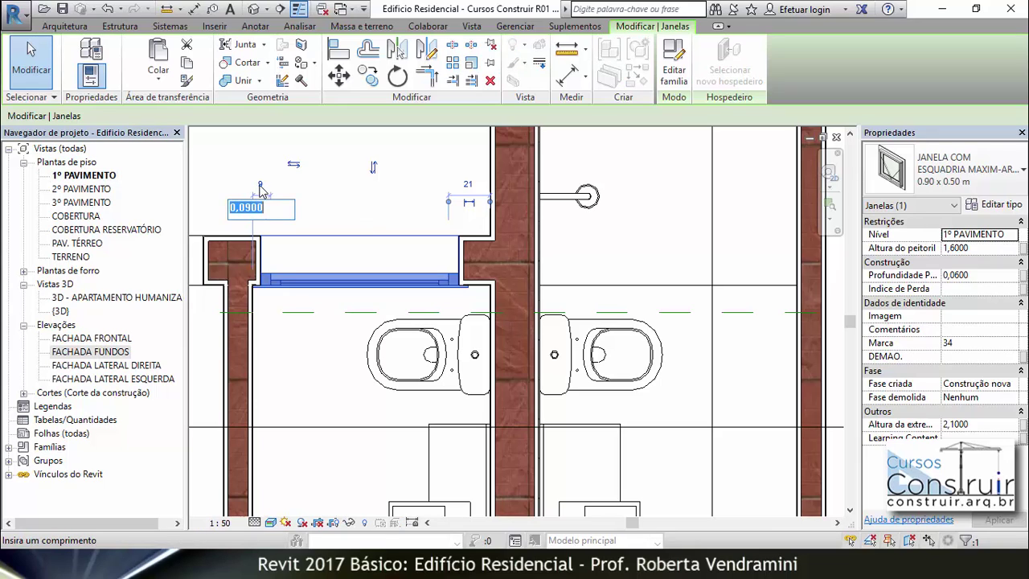
pyautogui.click(268, 210)
pyautogui.write('0,15')
pyautogui.press('Return')
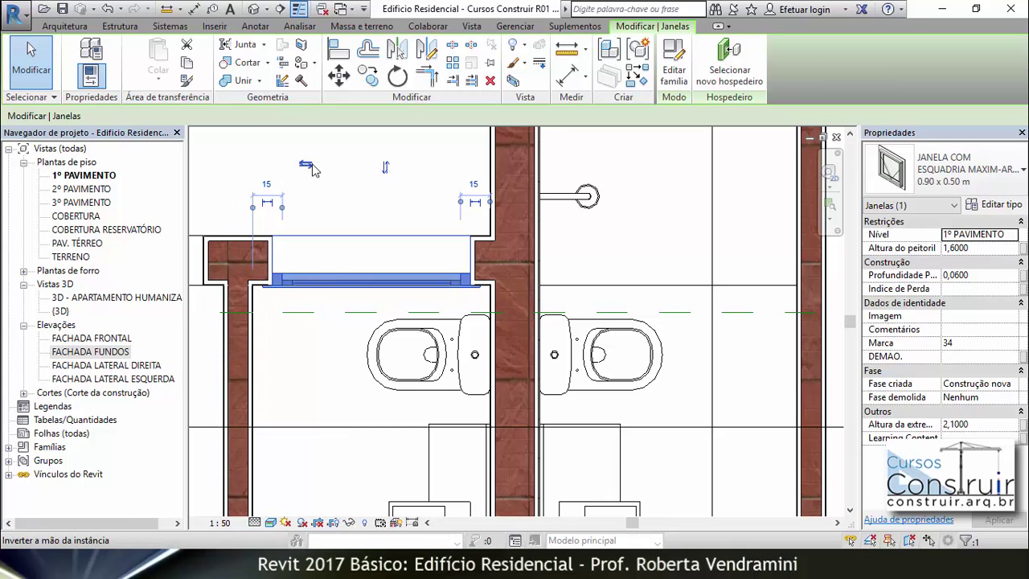
pyautogui.scroll(-5, 344, 187)
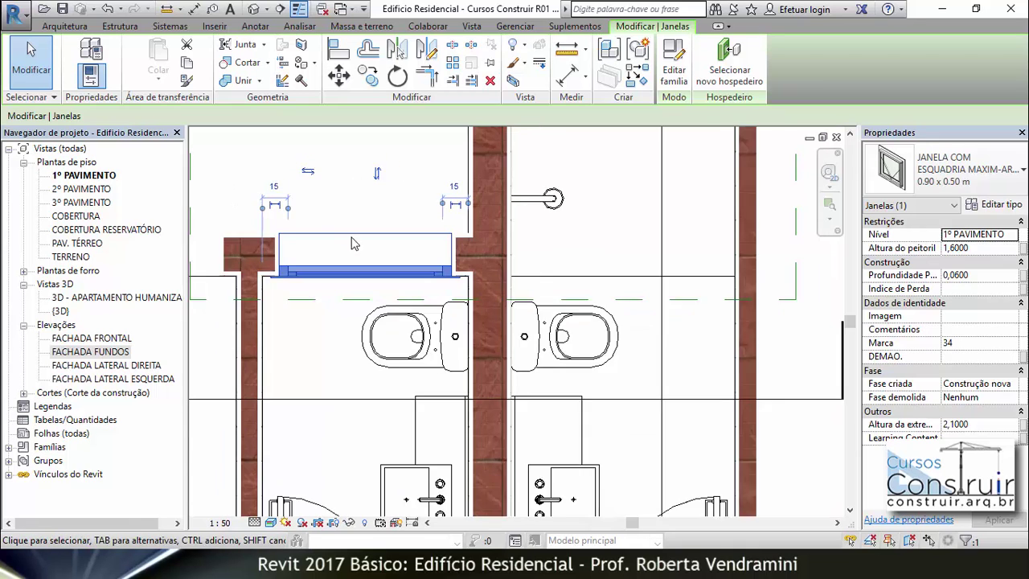
pyautogui.click(540, 170)
# Step: Set the distance from the shower bathroom's window to its left side wall to 0,20 and deselect the window
pyautogui.scroll(3, 540, 170)
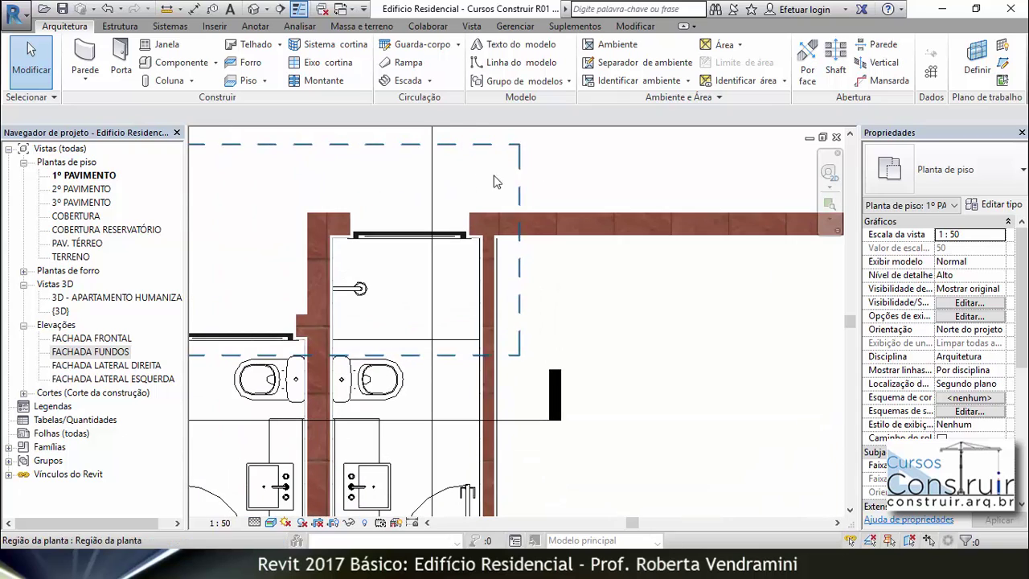
pyautogui.click(370, 239)
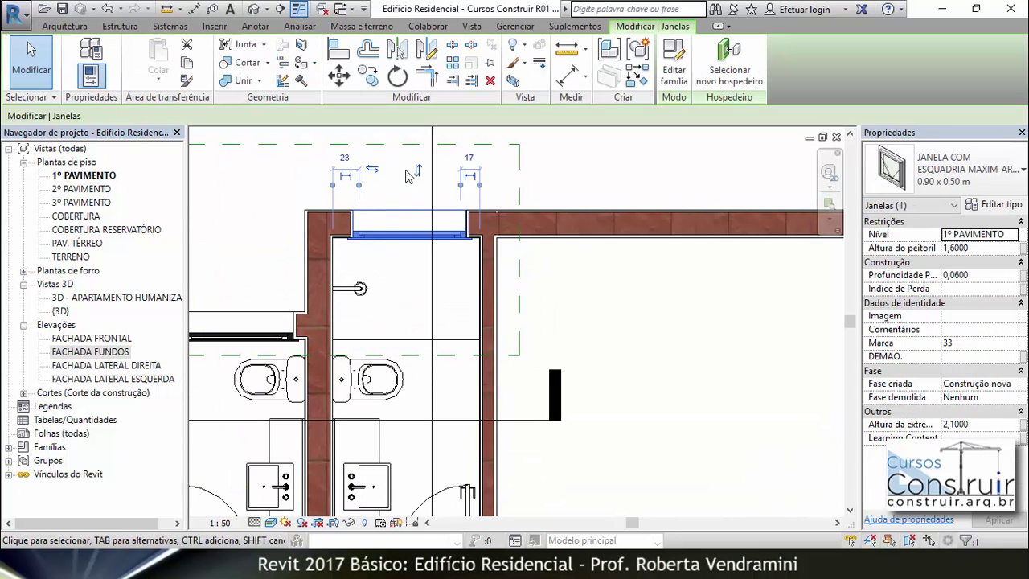
pyautogui.scroll(2, 406, 145)
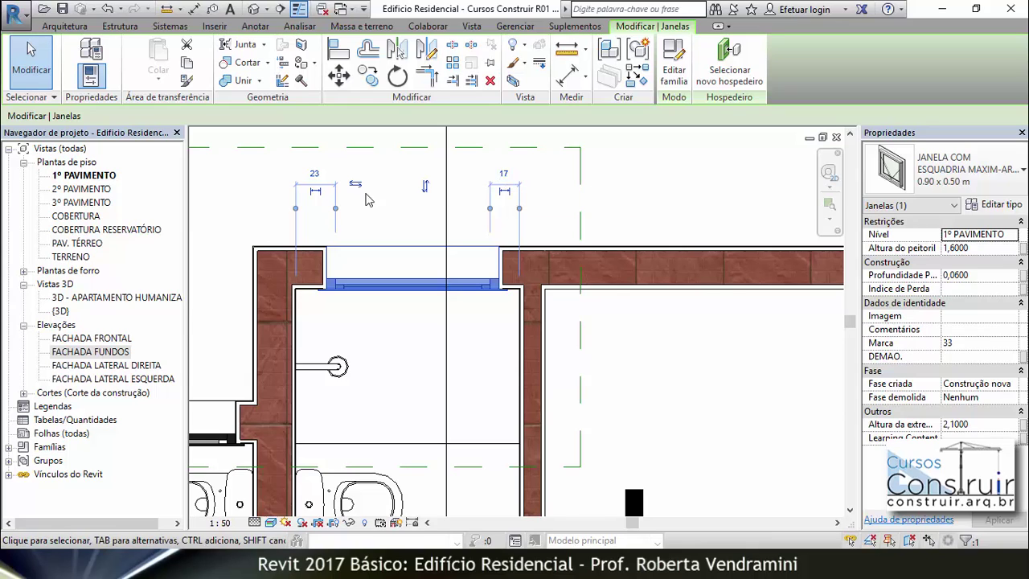
pyautogui.click(315, 173)
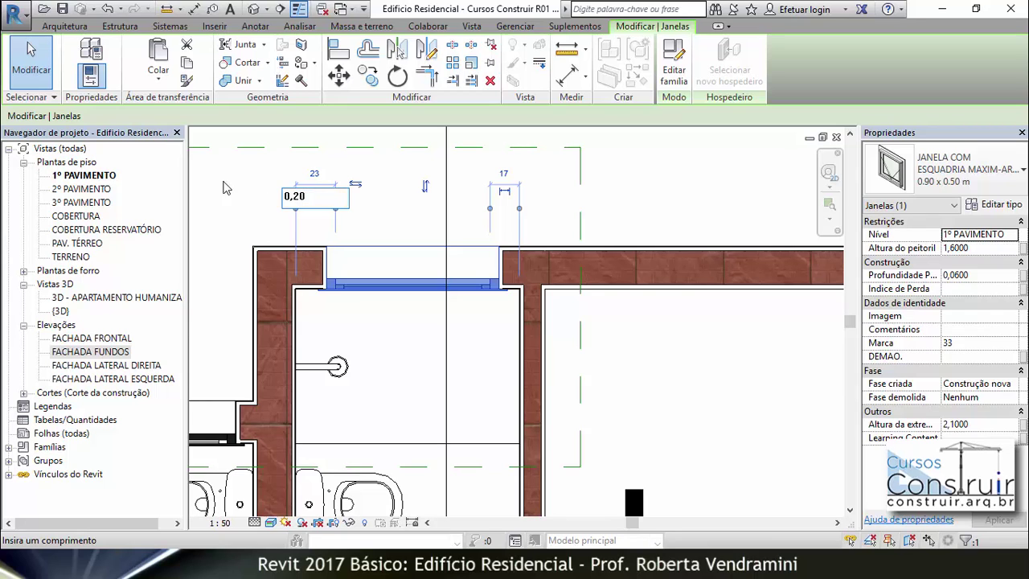
pyautogui.press('Return')
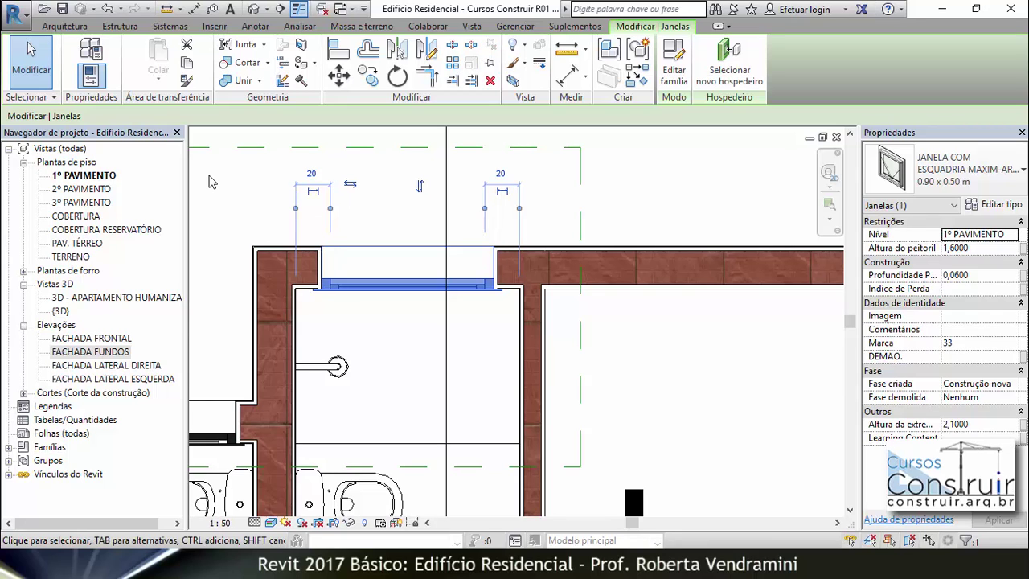
pyautogui.click(674, 182)
pyautogui.click(486, 259)
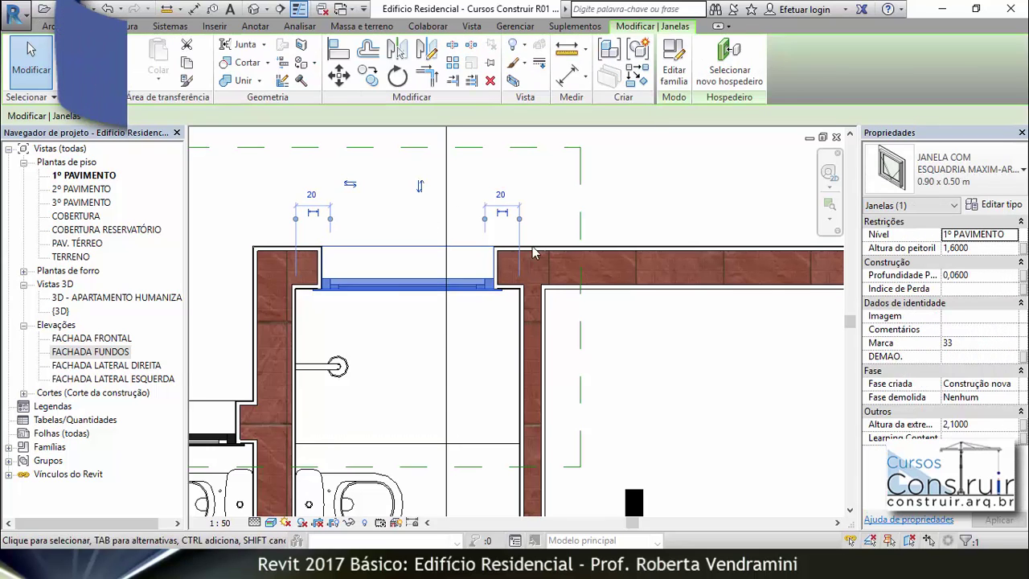
pyautogui.press('Escape')
pyautogui.scroll(-2, 475, 231)
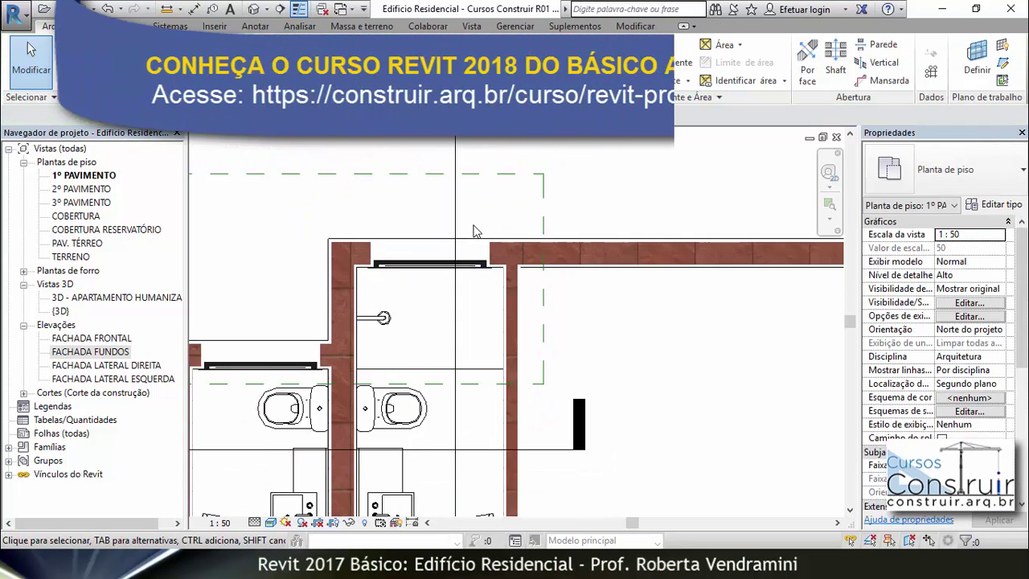
pyautogui.scroll(-2, 475, 231)
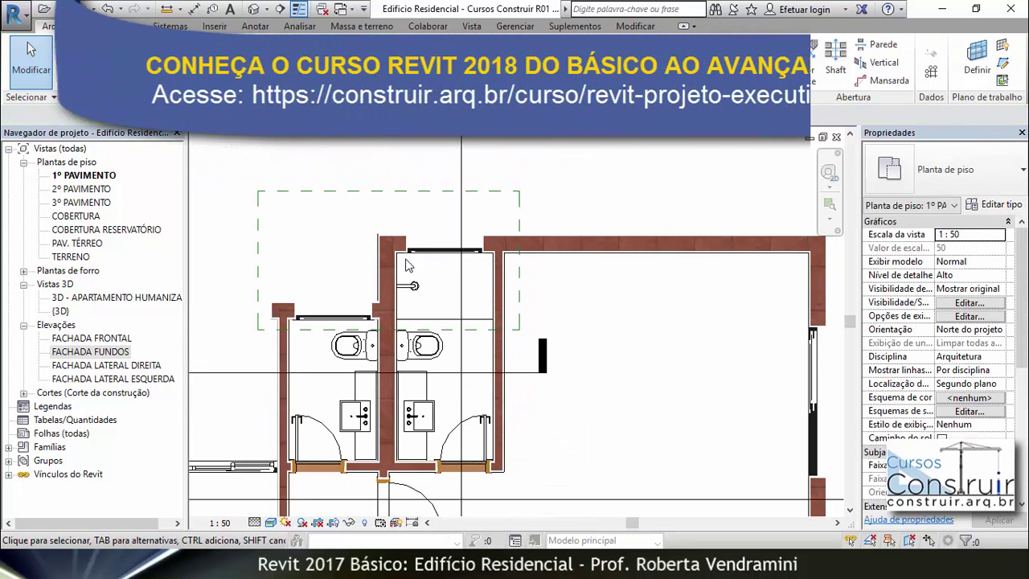
# Step: Open the 3D - APARTAMENTO HUMANIZADO view and examine both bathroom windows from outside the rear facade
pyautogui.doubleClick(125, 299)
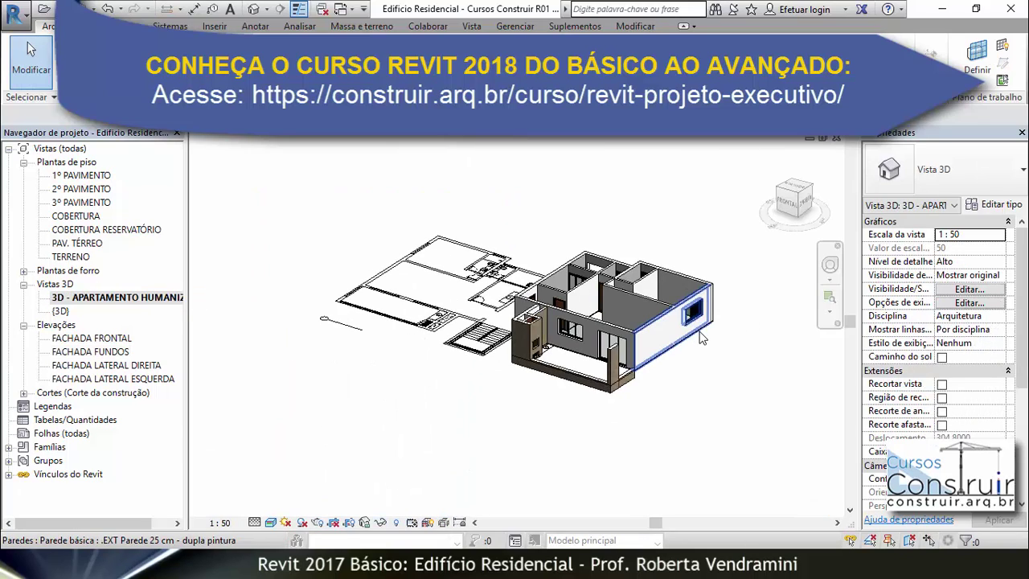
pyautogui.keyDown('shift'); pyautogui.moveTo(701, 338); pyautogui.dragTo(492, 338, button='middle'); pyautogui.keyUp('shift')
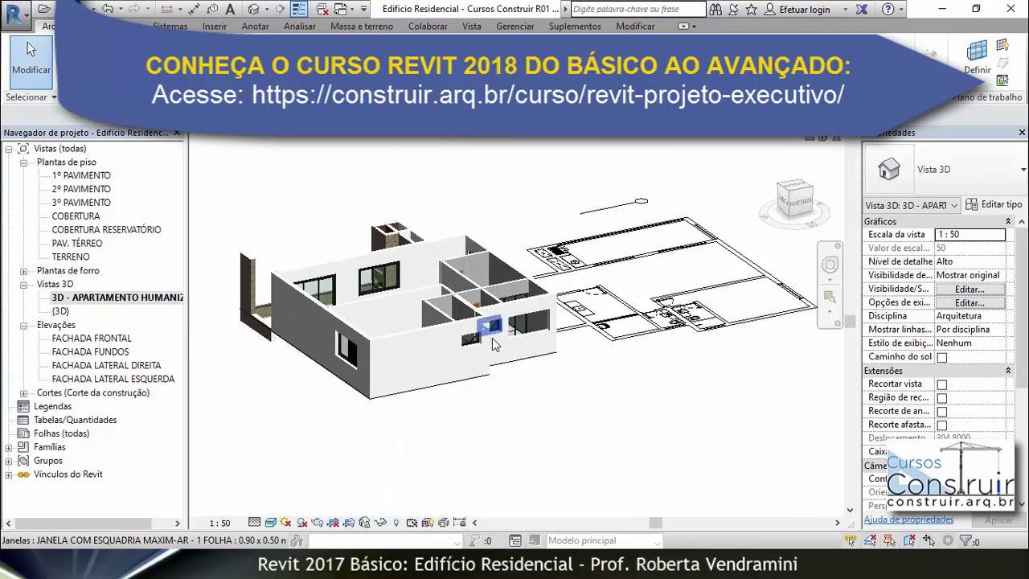
pyautogui.scroll(5, 493, 340)
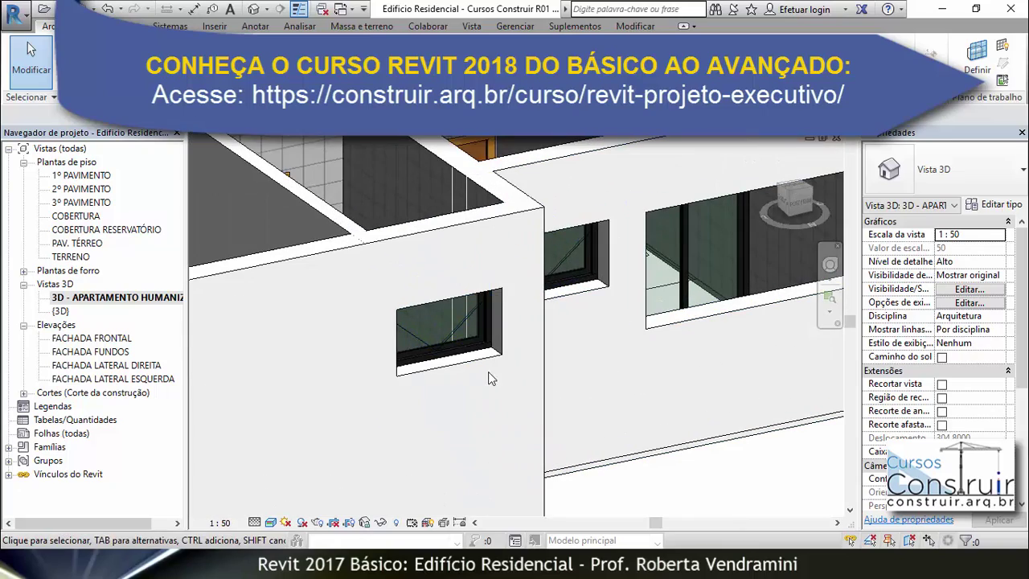
pyautogui.scroll(-5, 493, 378)
pyautogui.keyDown('shift'); pyautogui.moveTo(607, 388); pyautogui.dragTo(595, 384, button='middle'); pyautogui.keyUp('shift')
pyautogui.scroll(6, 538, 347)
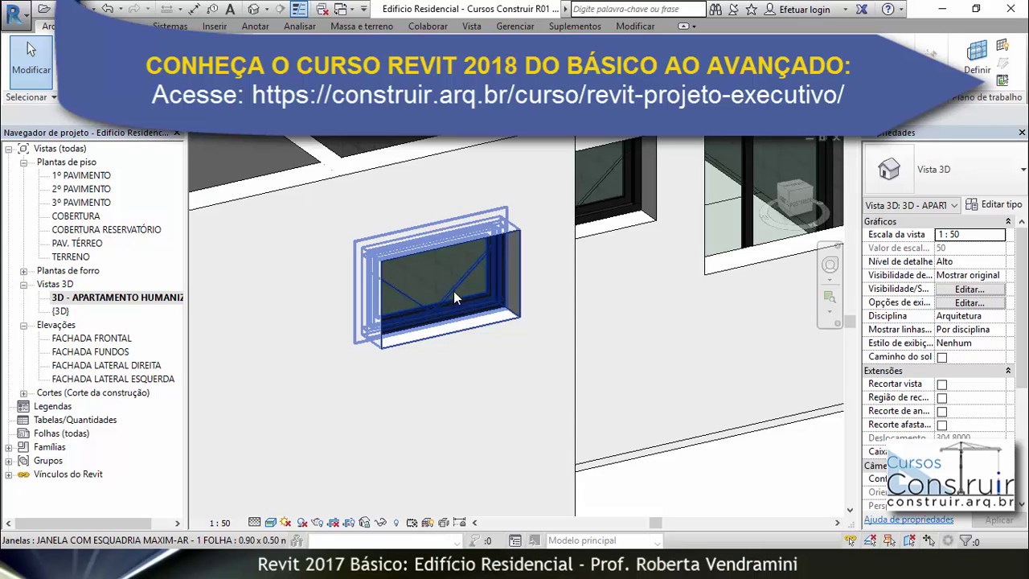
pyautogui.scroll(4, 419, 298)
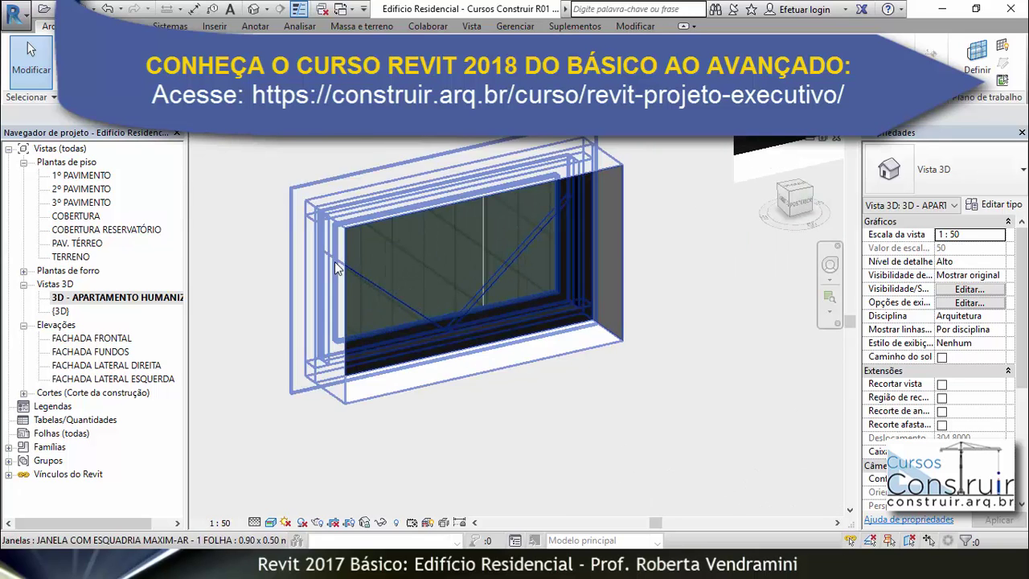
pyautogui.scroll(-5, 467, 313)
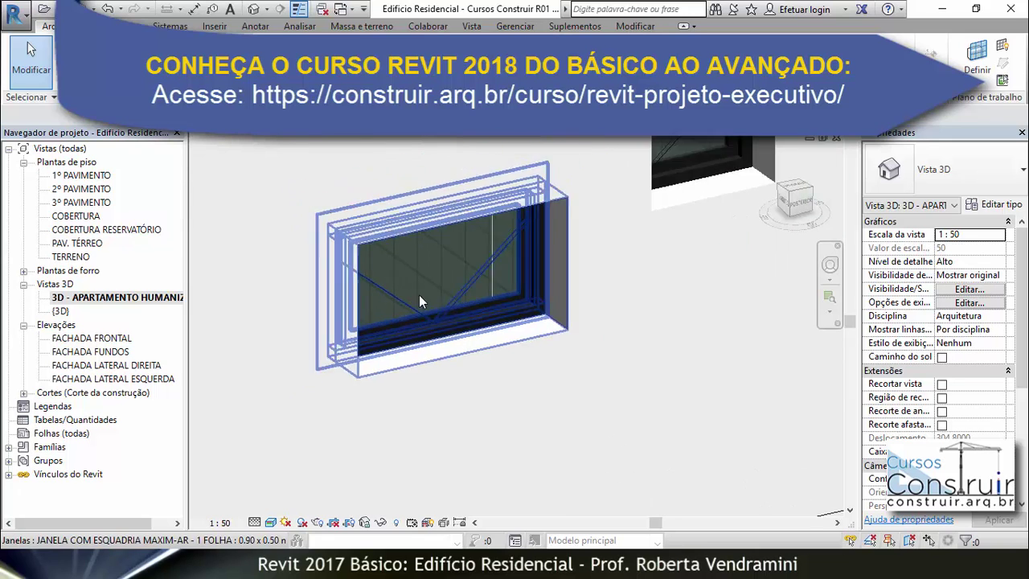
pyautogui.keyDown('shift'); pyautogui.moveTo(445, 303); pyautogui.dragTo(549, 234, button='middle'); pyautogui.keyUp('shift')
pyautogui.scroll(5, 555, 235)
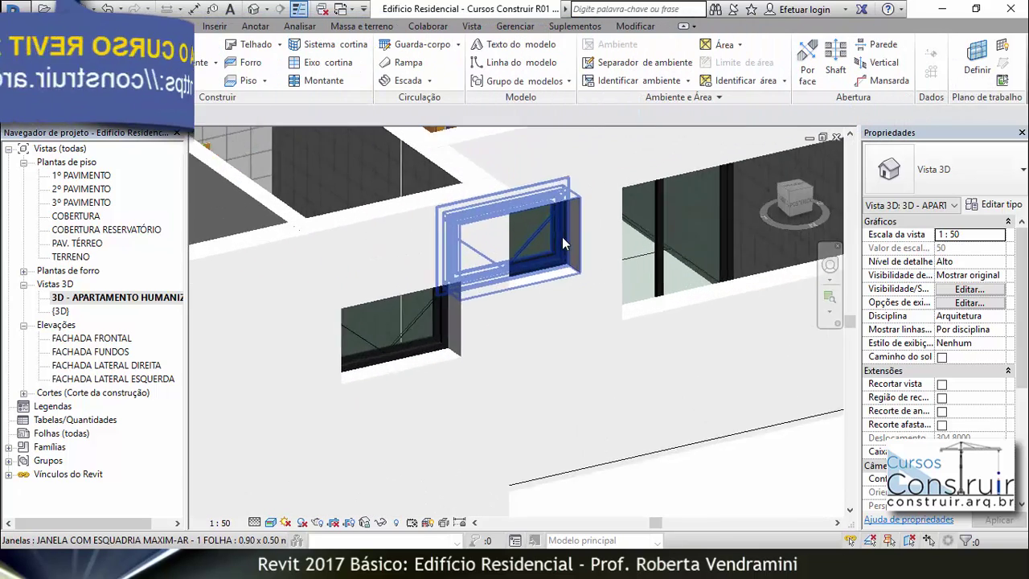
pyautogui.keyDown('shift'); pyautogui.moveTo(652, 326); pyautogui.dragTo(474, 329, button='middle'); pyautogui.keyUp('shift')
pyautogui.scroll(-5, 673, 291)
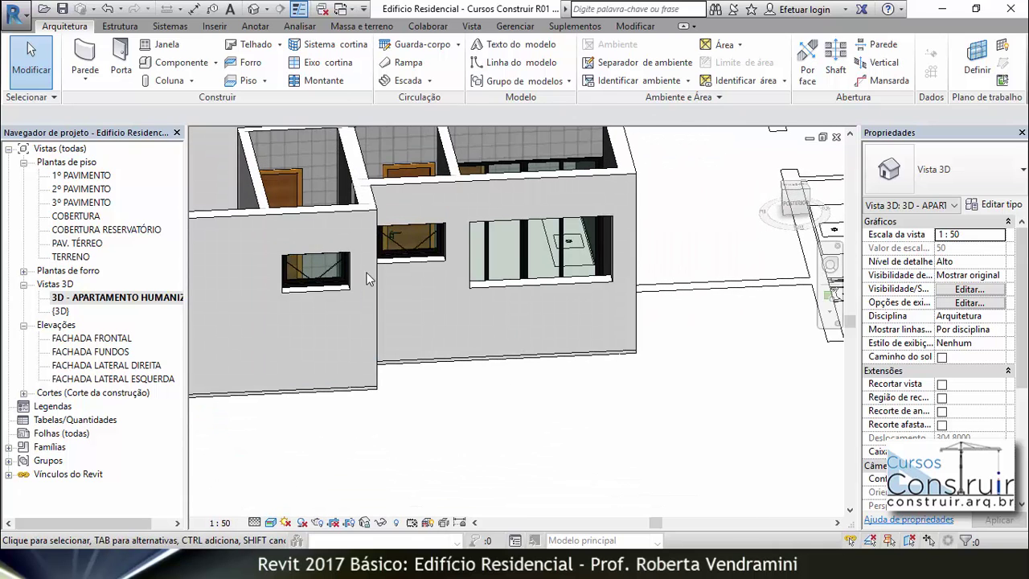
# Step: Open the FACHADA FUNDOS elevation and inspect the opening lines of the two bathroom windows
pyautogui.doubleClick(87, 352)
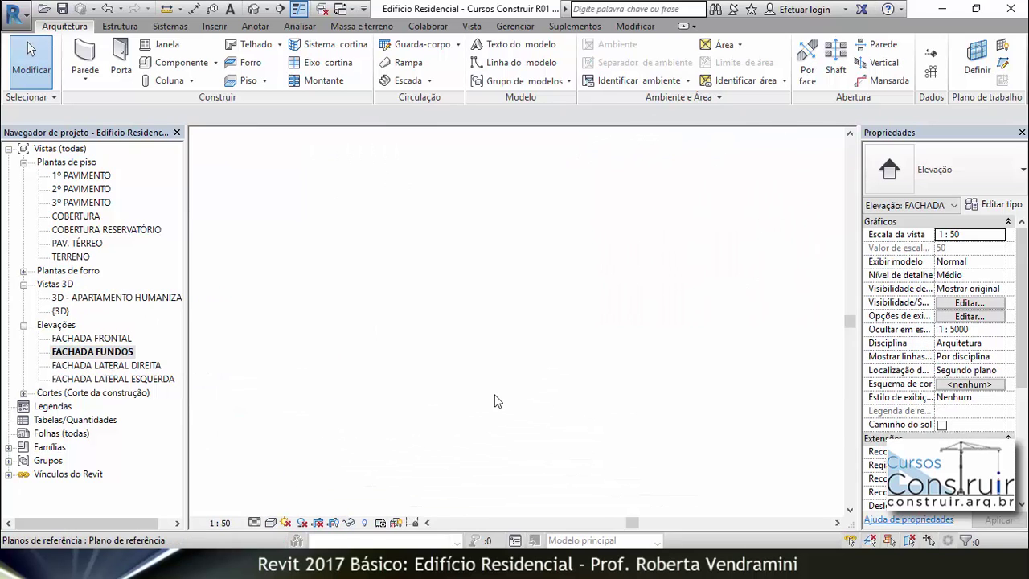
pyautogui.scroll(8, 416, 336)
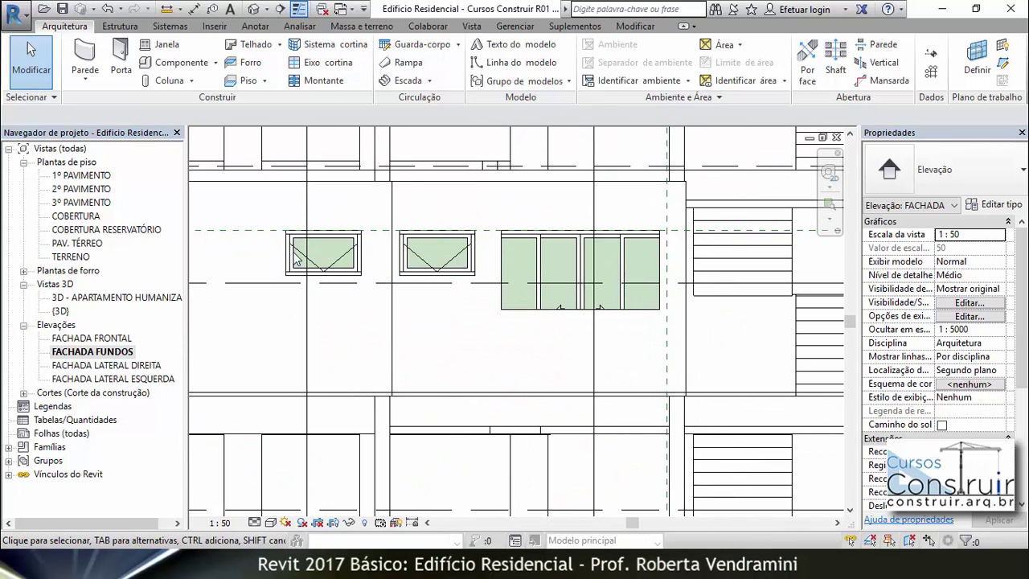
pyautogui.scroll(3, 306, 248)
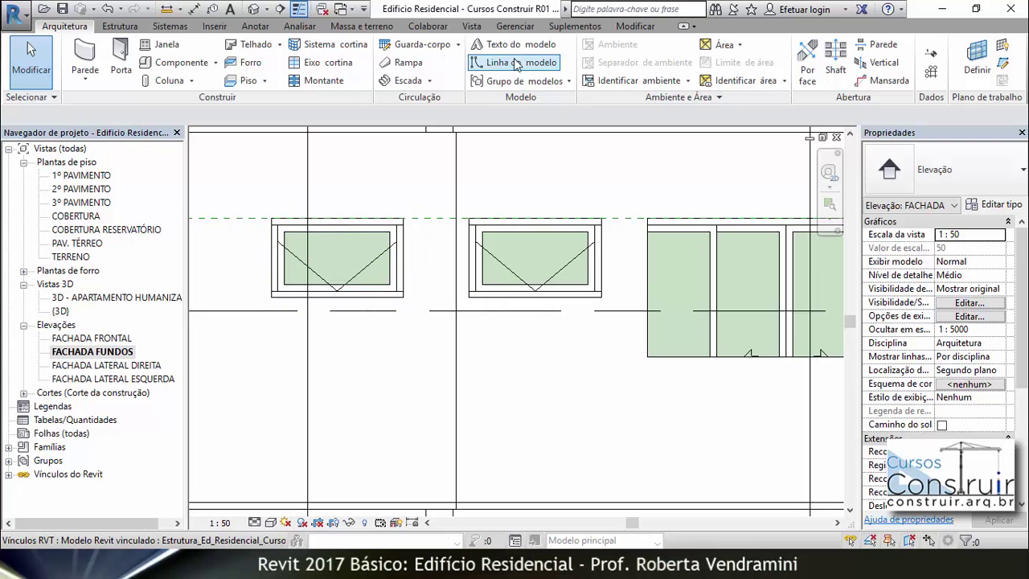
# Step: Open the object styles (Estilos de objeto) and expand the subcategories of the Janelas model category
pyautogui.click(517, 26)
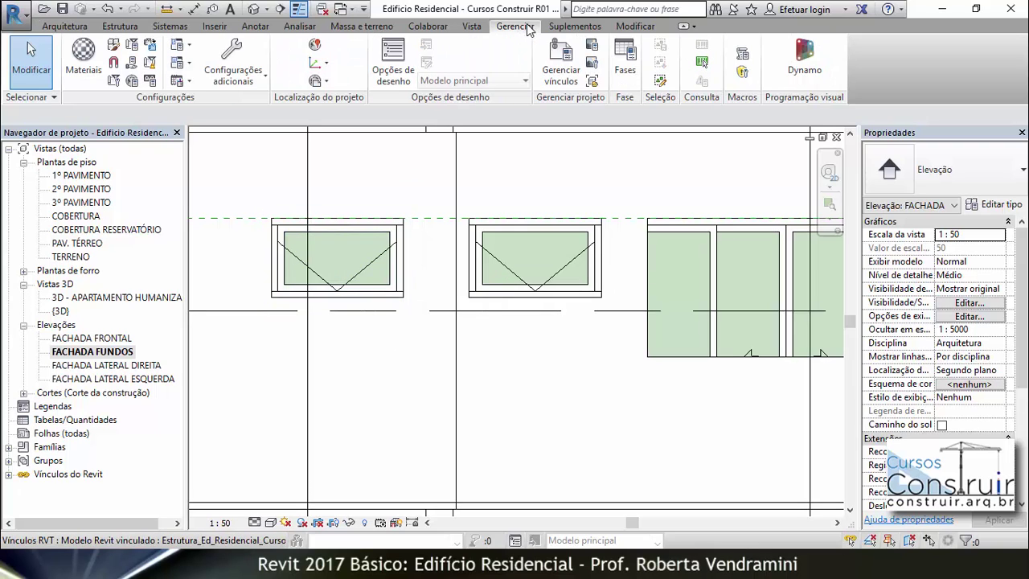
pyautogui.click(113, 46)
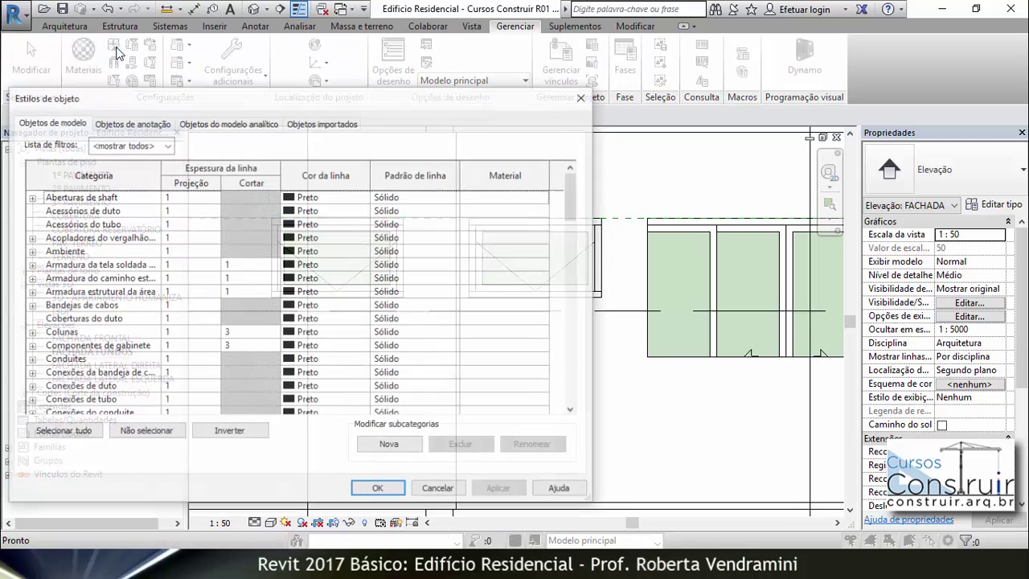
pyautogui.scroll(-8, 137, 318)
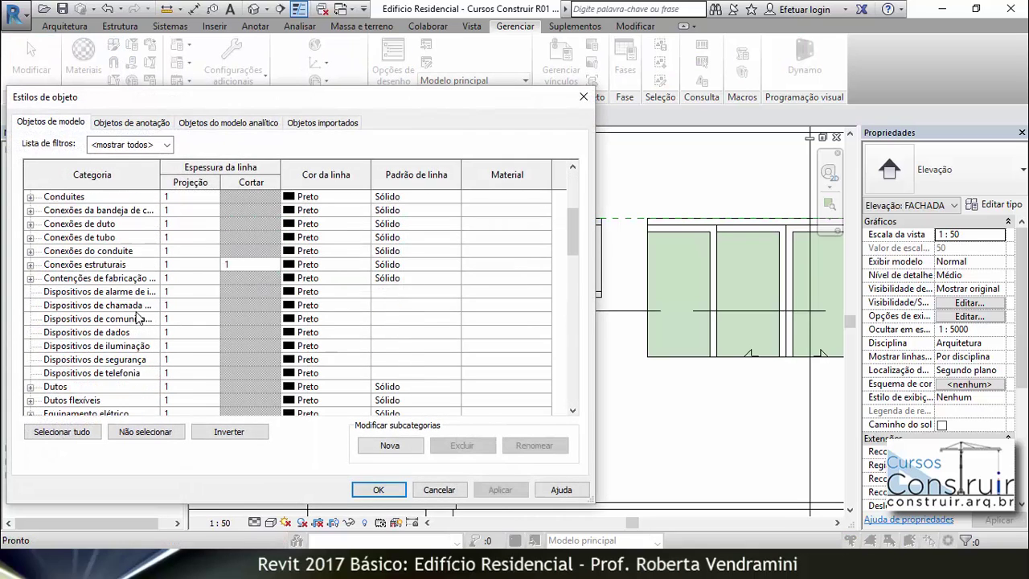
pyautogui.scroll(-5, 136, 318)
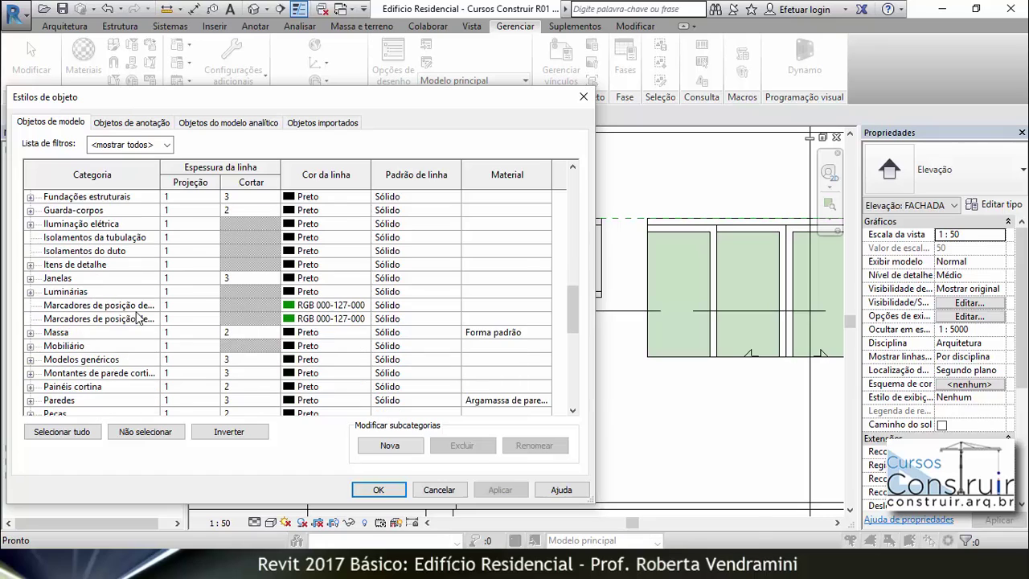
pyautogui.click(30, 277)
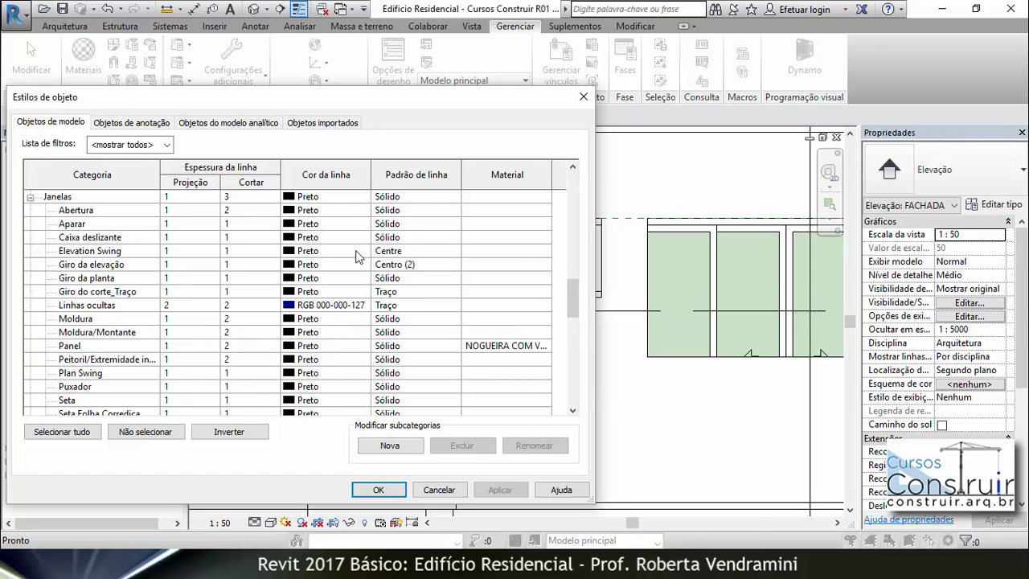
# Step: Set the line pattern (Padrão de linha) of the Elevation Swing window subcategory to Tracejada
pyautogui.click(79, 252)
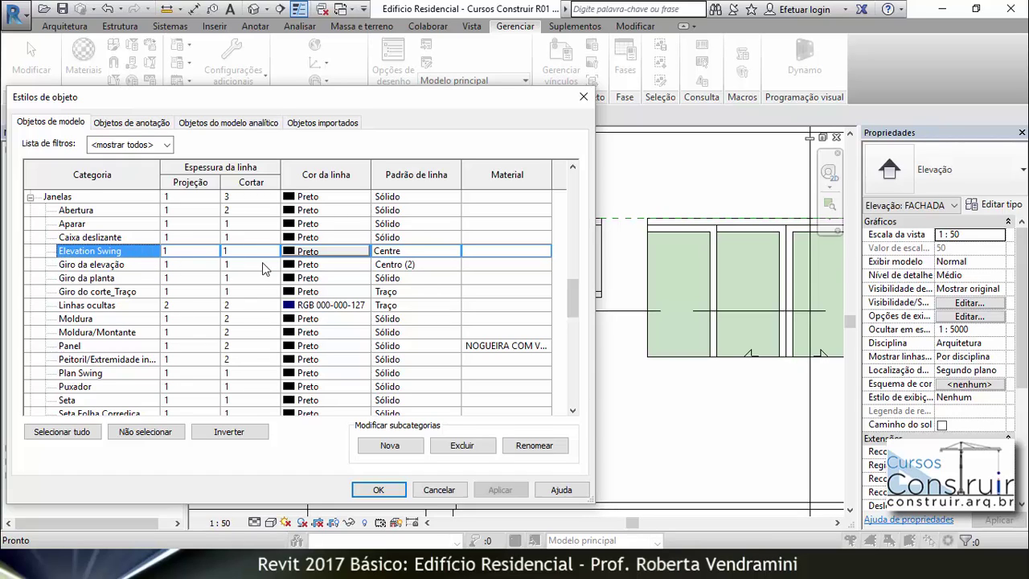
pyautogui.click(397, 252)
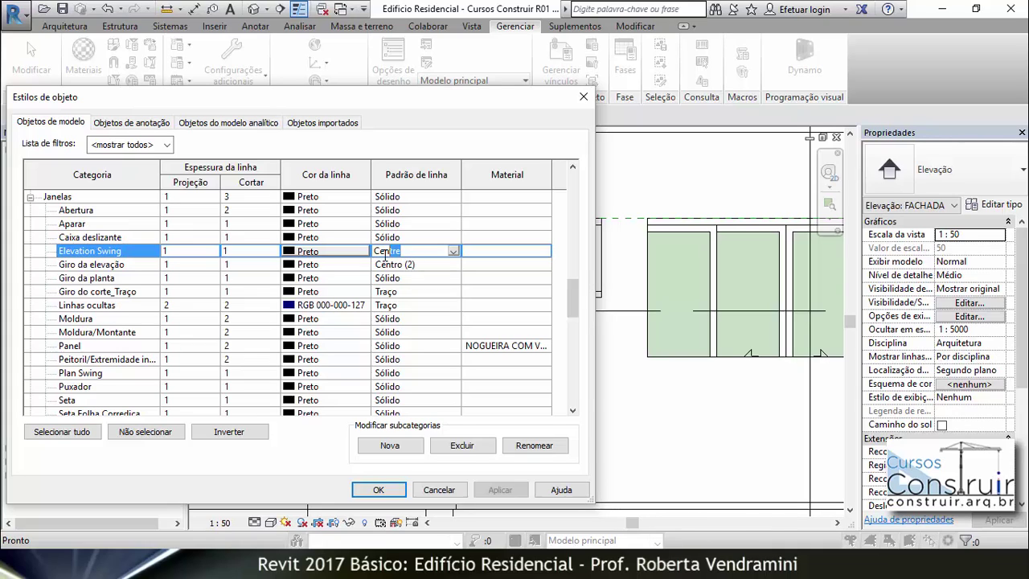
pyautogui.write('tr')
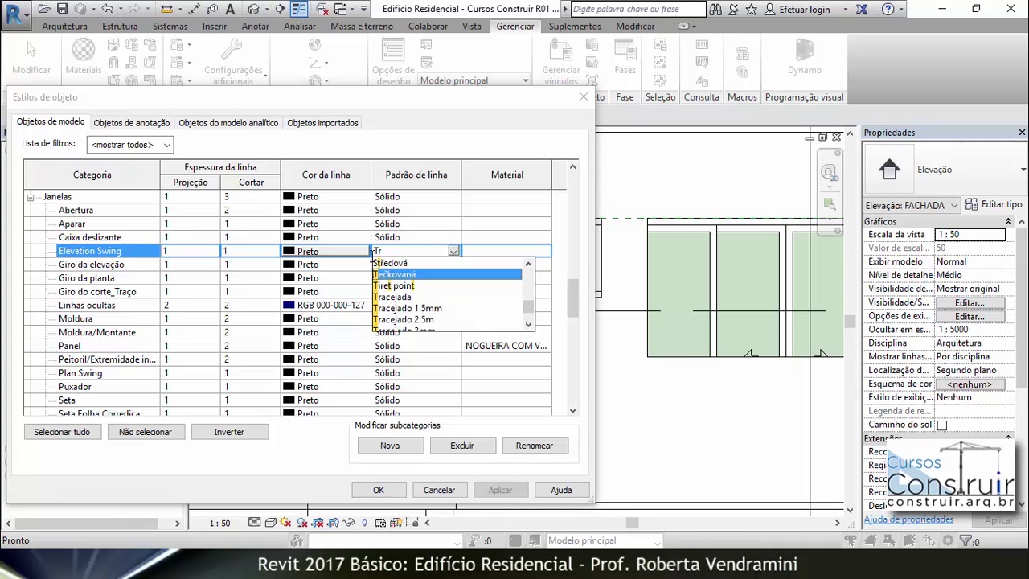
pyautogui.press('Return')
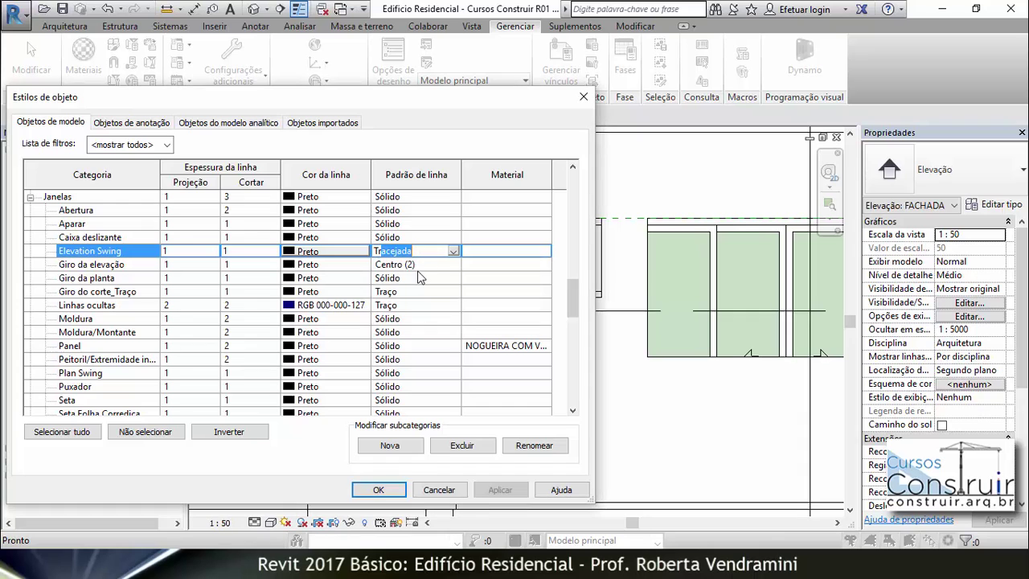
pyautogui.click(429, 274)
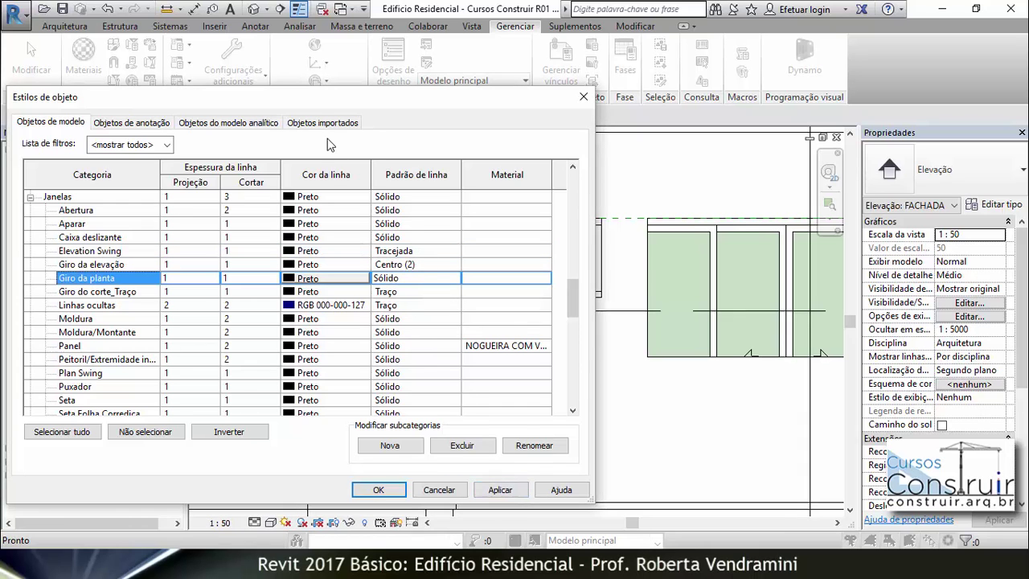
# Step: Apply and confirm the object style changes, checking the bathroom windows' opening lines in the FACHADA FUNDOS elevation
pyautogui.moveTo(324, 105); pyautogui.dragTo(752, 91)
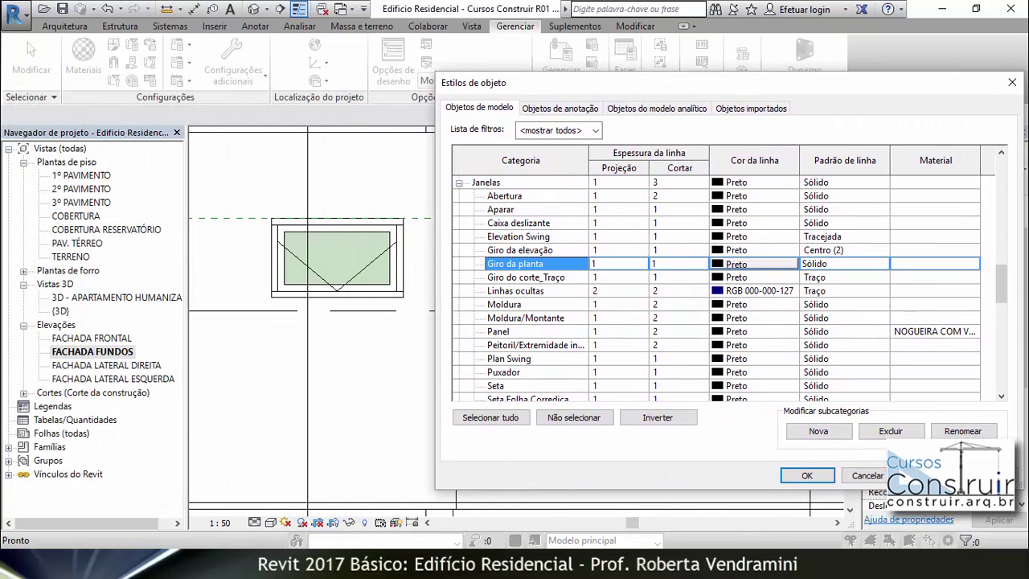
pyautogui.click(933, 476)
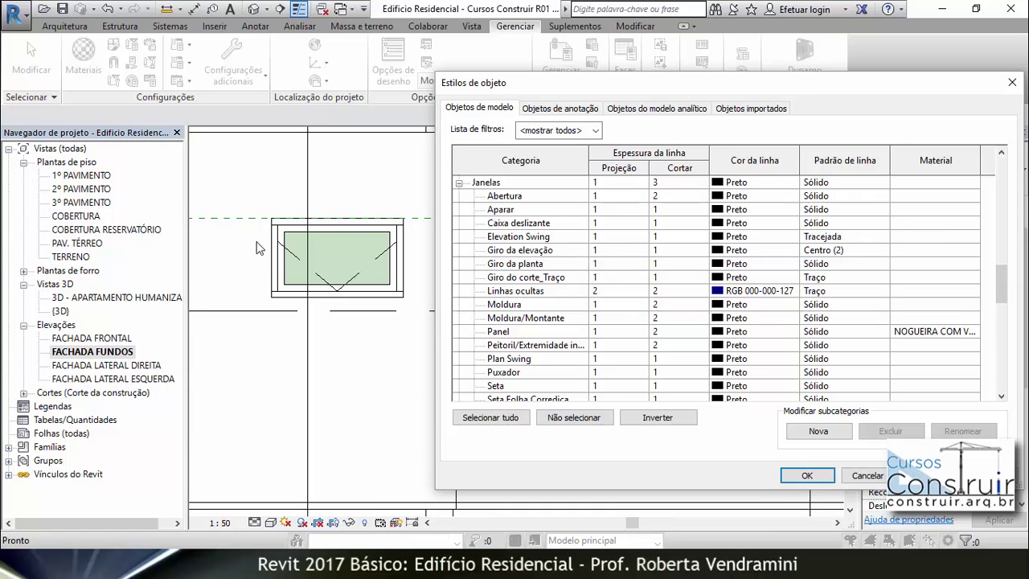
pyautogui.click(800, 476)
pyautogui.scroll(-5, 451, 339)
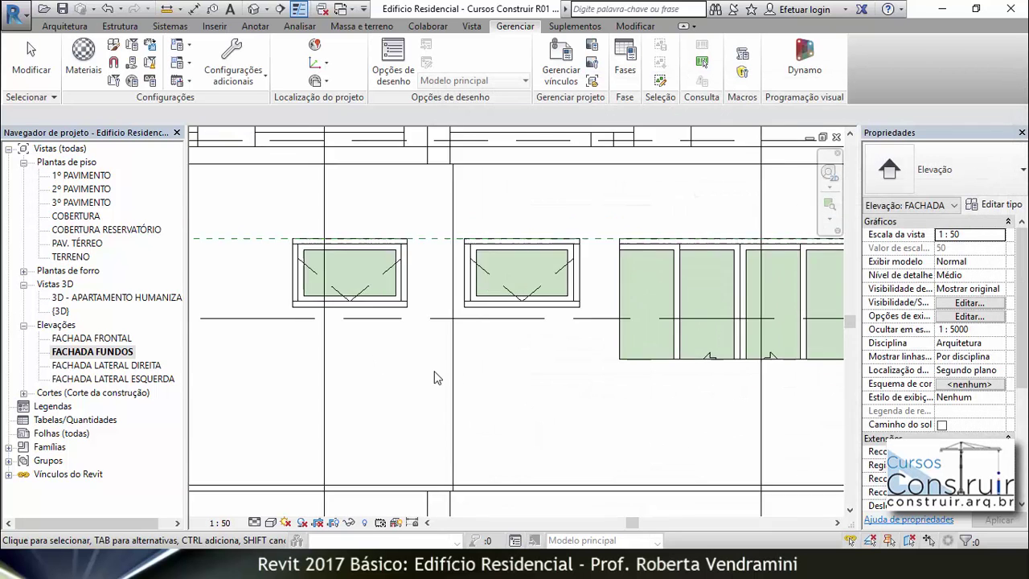
pyautogui.scroll(3, 452, 340)
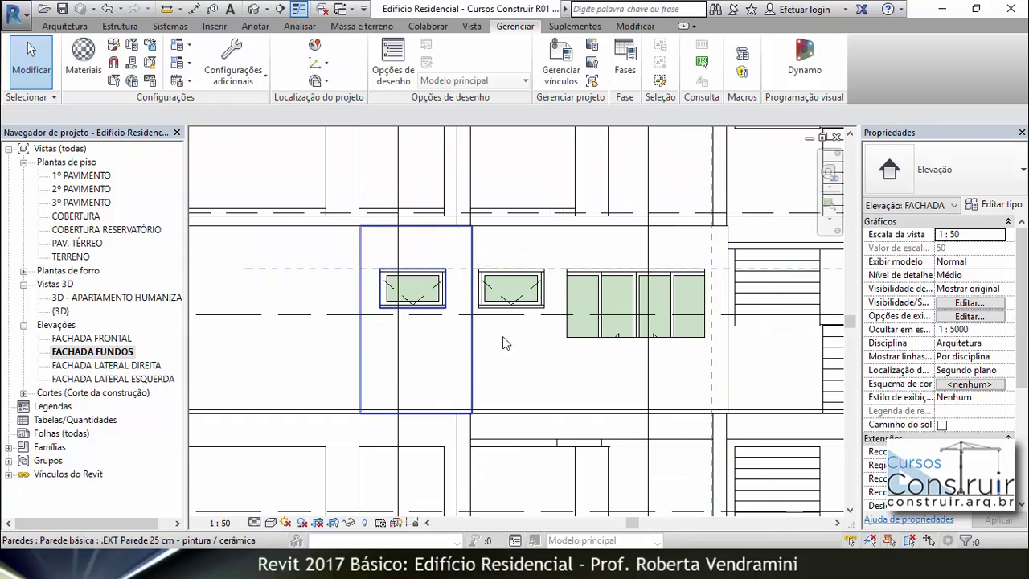
# Step: Open the 3D - APARTAMENTO HUMANIZADO view and examine the opening lines on both bathroom windows from outside
pyautogui.doubleClick(137, 298)
pyautogui.keyDown('shift'); pyautogui.moveTo(568, 268); pyautogui.dragTo(356, 322, button='middle'); pyautogui.keyUp('shift')
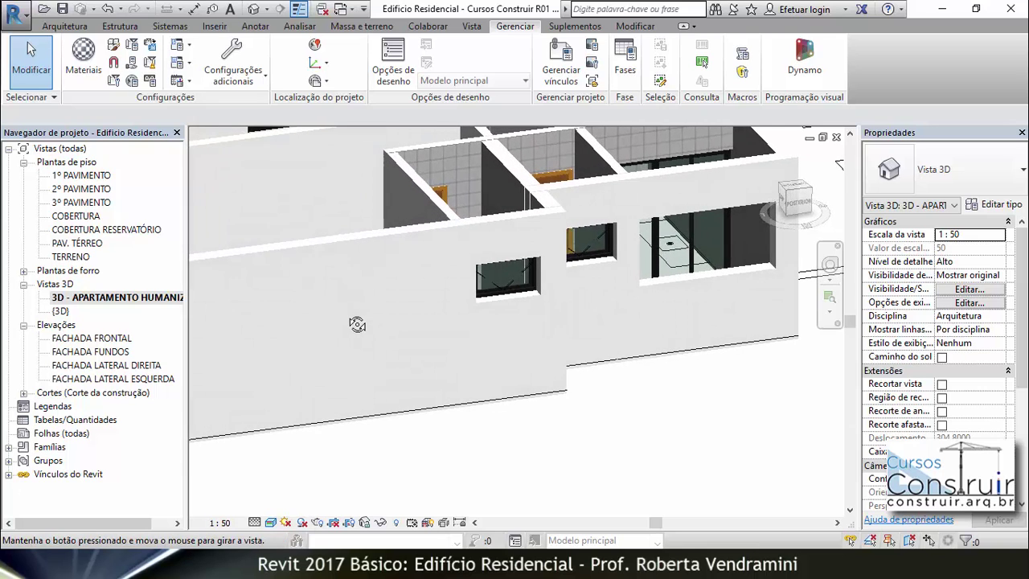
pyautogui.scroll(5, 616, 281)
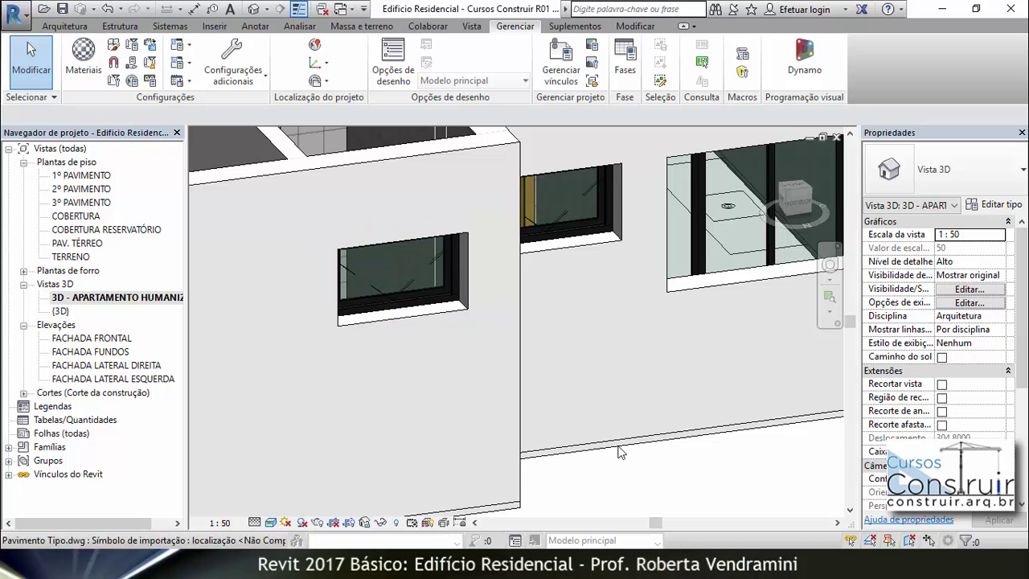
# Step: Hide the Elevation Swing subcategory of Janelas in this 3D view's visibility/graphics overrides and inspect the model
pyautogui.press('v')
pyautogui.press('g')
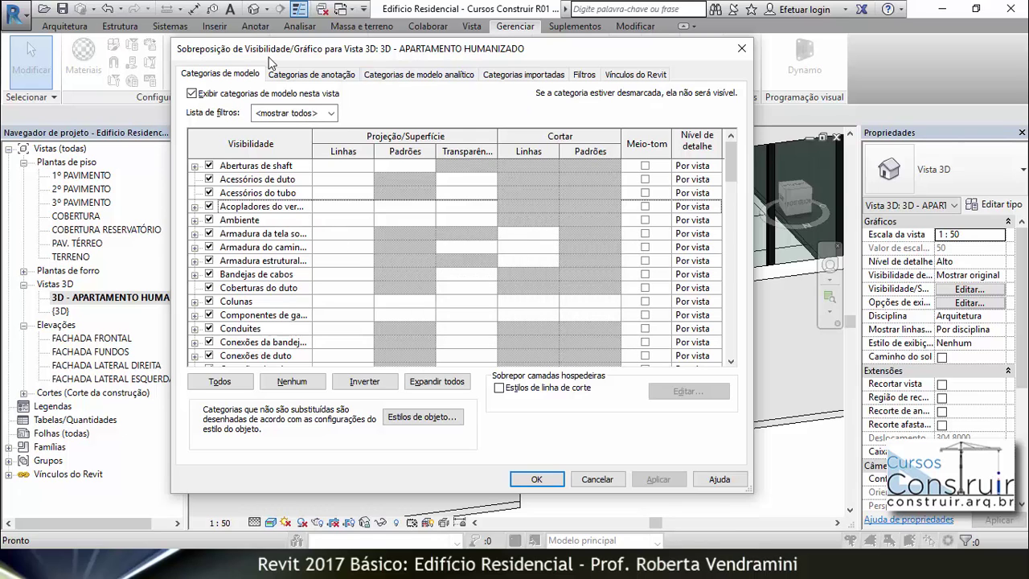
pyautogui.scroll(-10, 272, 259)
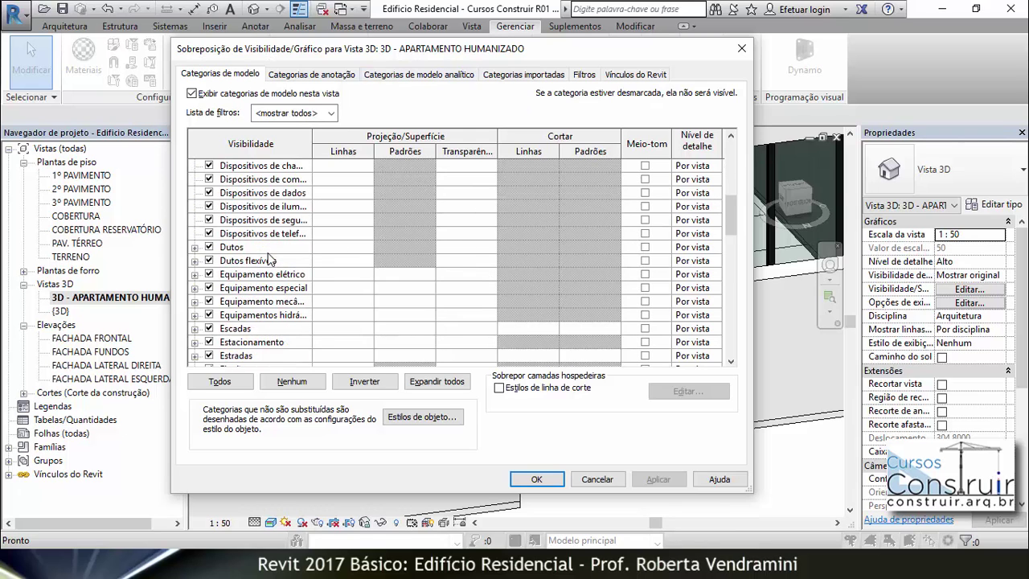
pyautogui.scroll(-7, 272, 259)
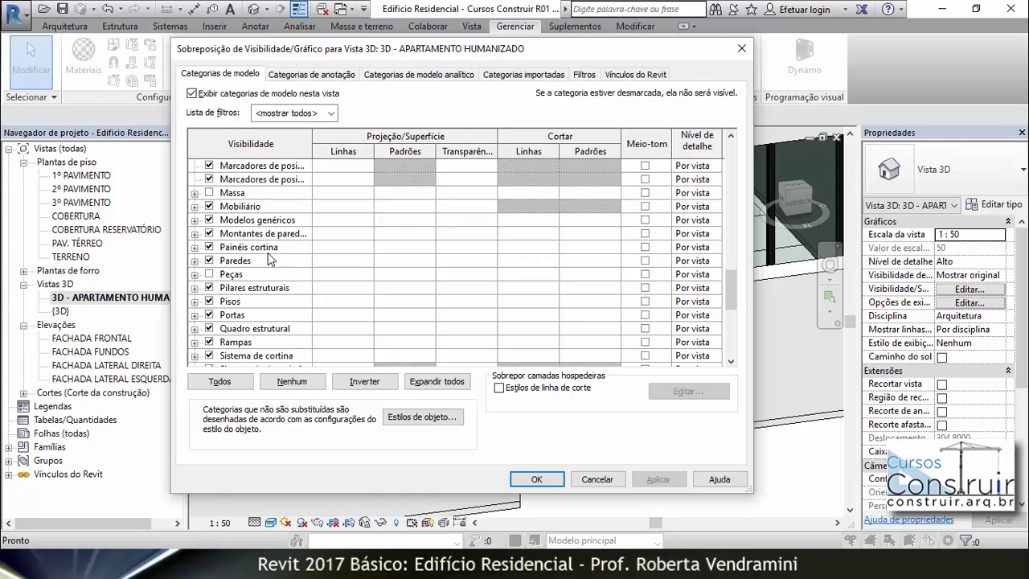
pyautogui.scroll(2, 272, 259)
pyautogui.scroll(1, 272, 259)
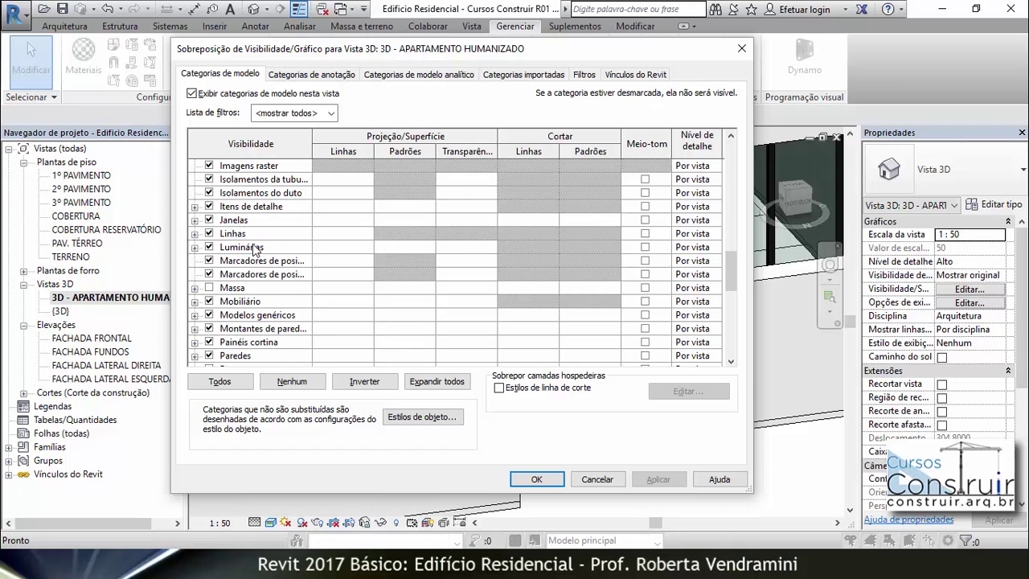
pyautogui.click(194, 220)
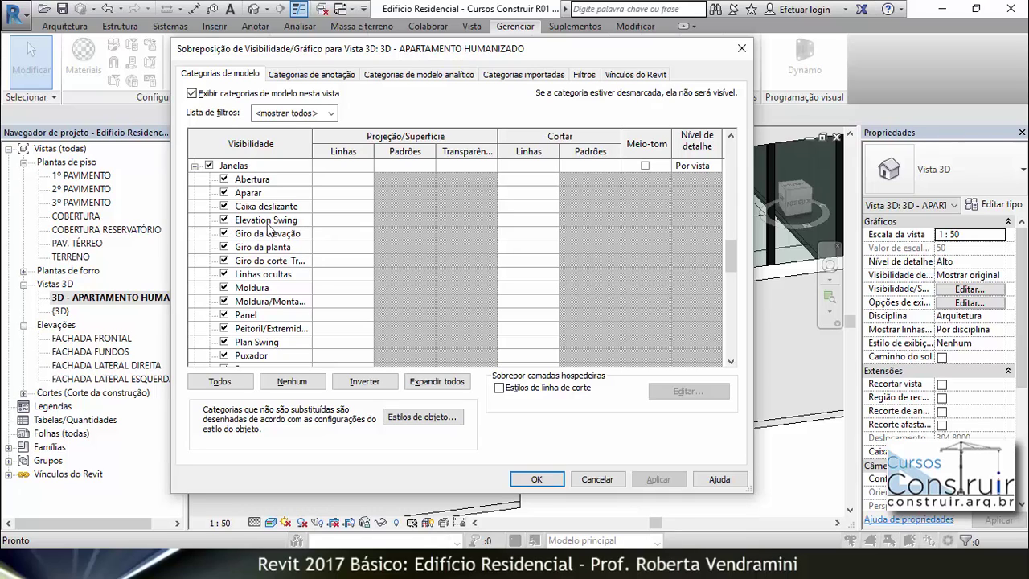
pyautogui.click(224, 220)
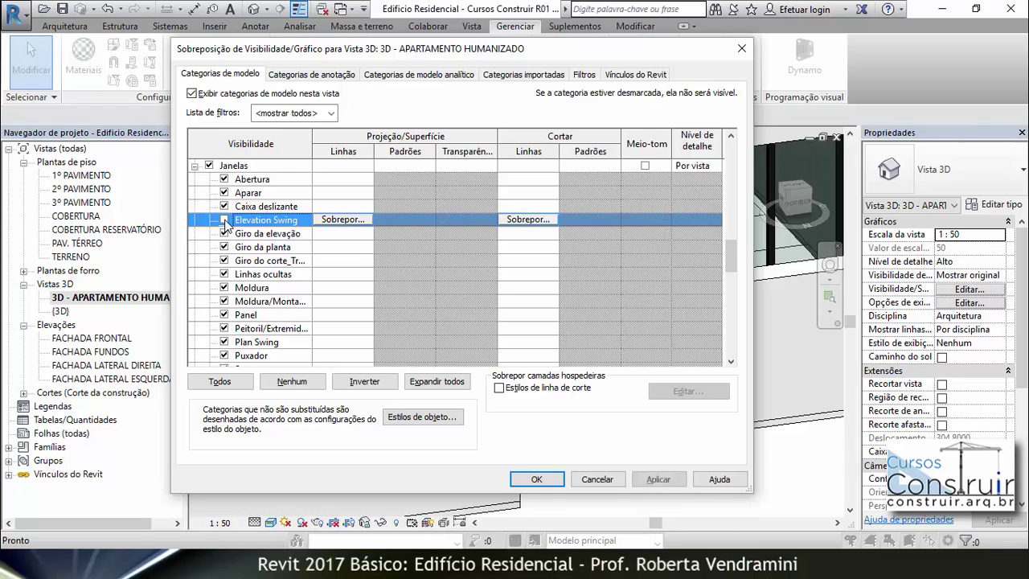
pyautogui.click(671, 476)
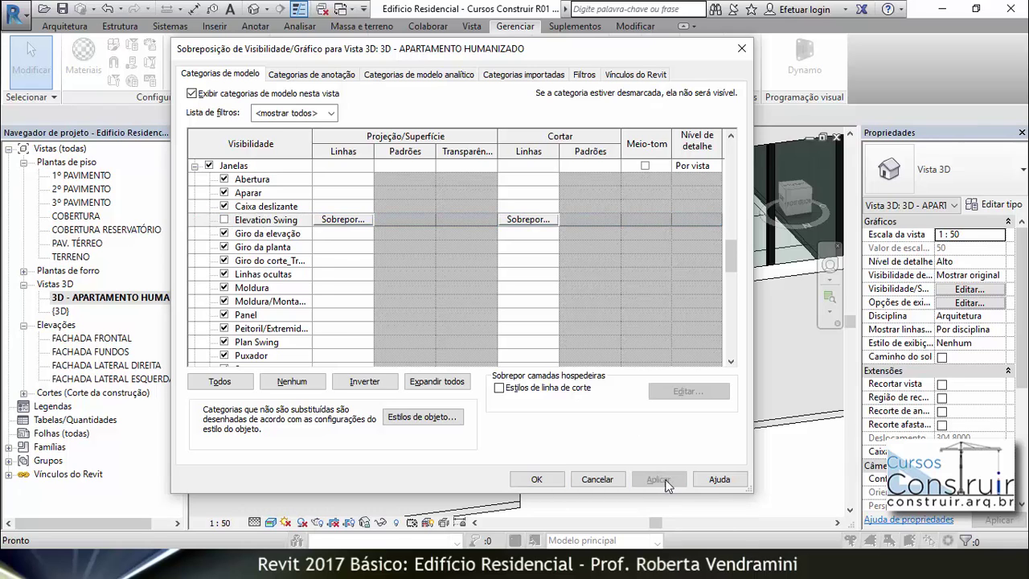
pyautogui.click(544, 480)
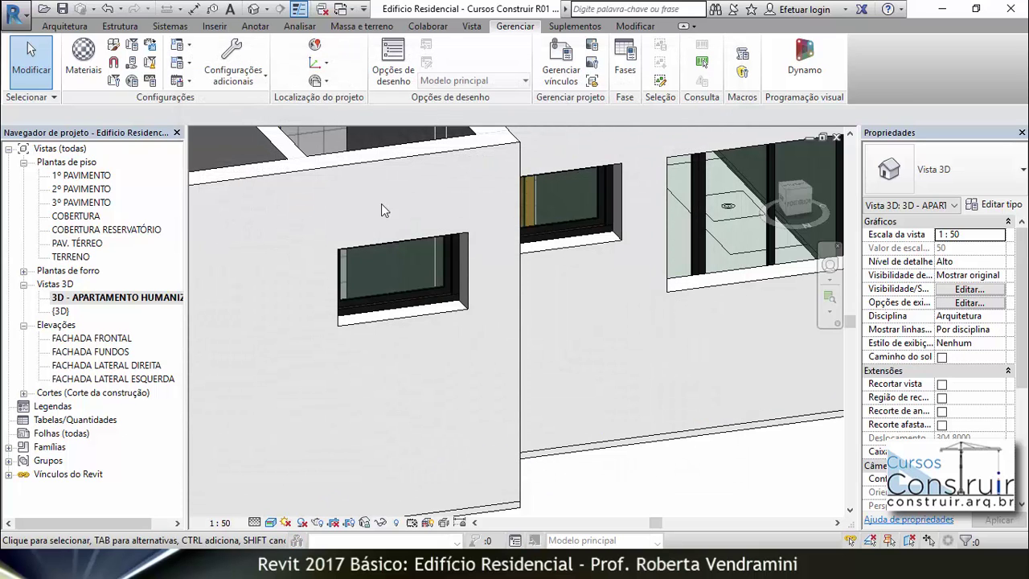
pyautogui.scroll(-5, 580, 327)
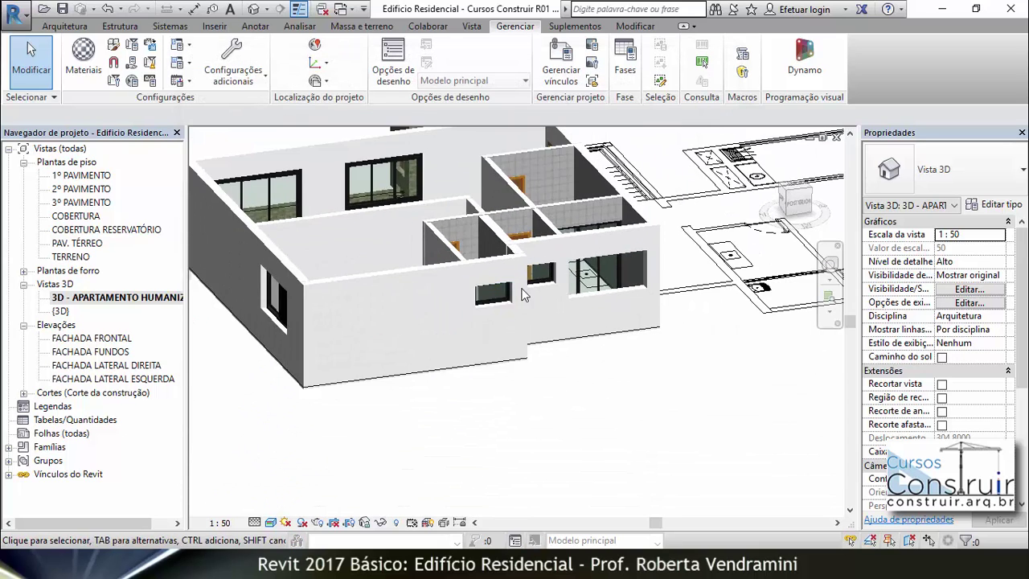
pyautogui.keyDown('shift'); pyautogui.moveTo(507, 291); pyautogui.dragTo(363, 328, button='middle'); pyautogui.keyUp('shift')
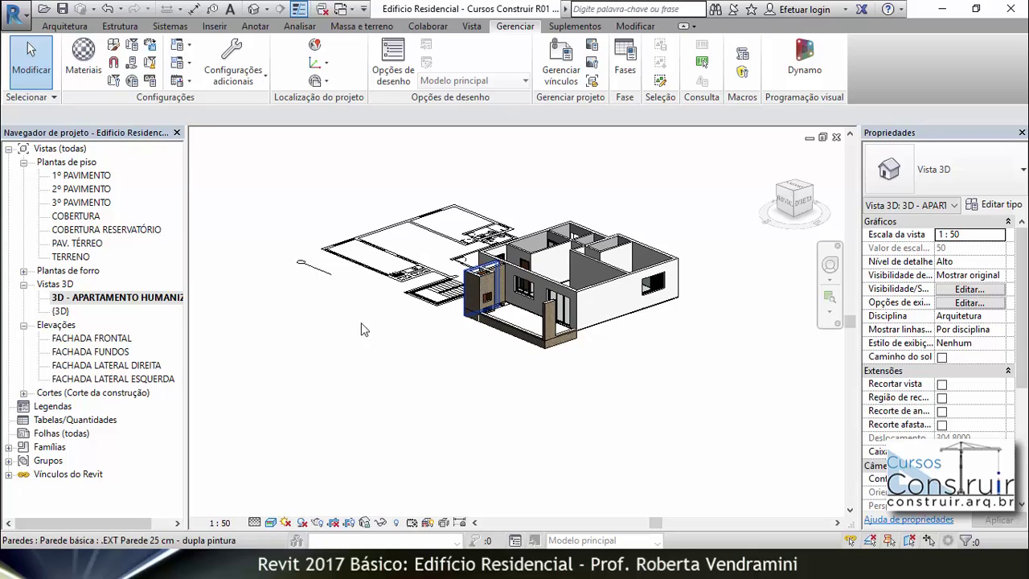
# Step: Open the FACHADA FUNDOS elevation and check the sill and head heights of the bathroom window beside the four-panel window
pyautogui.doubleClick(80, 351)
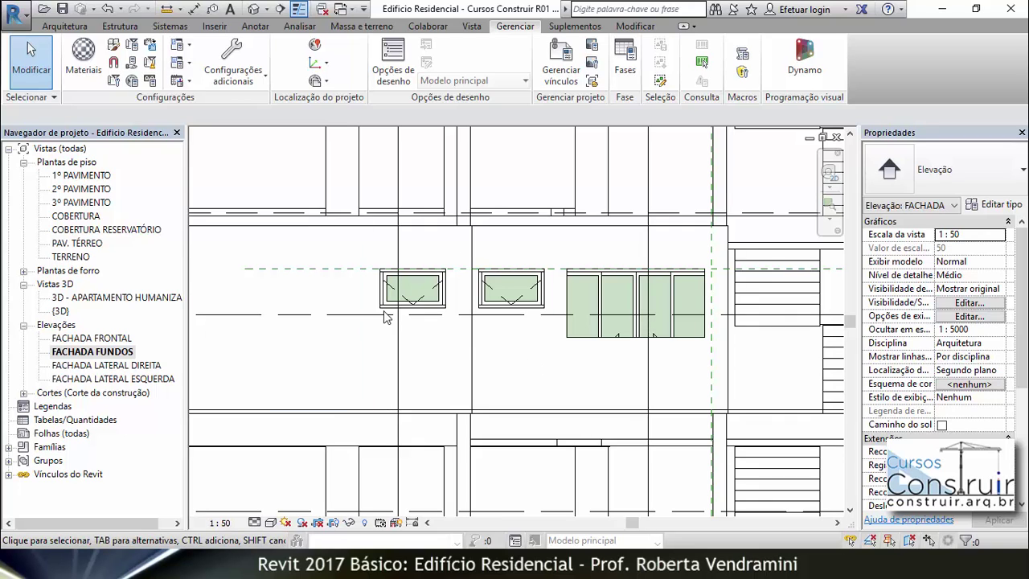
pyautogui.scroll(-1, 390, 320)
pyautogui.scroll(4, 531, 346)
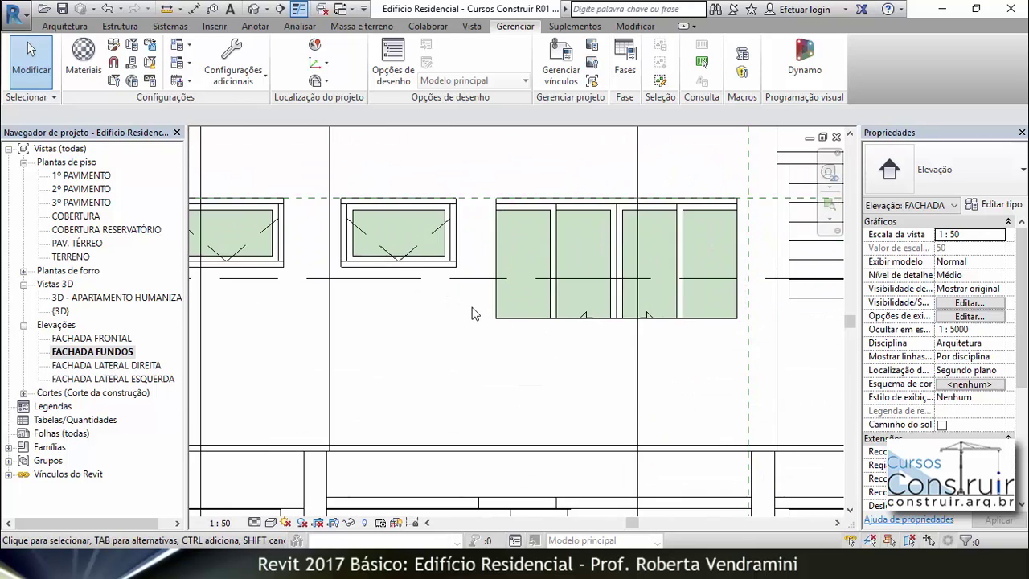
pyautogui.scroll(1, 473, 314)
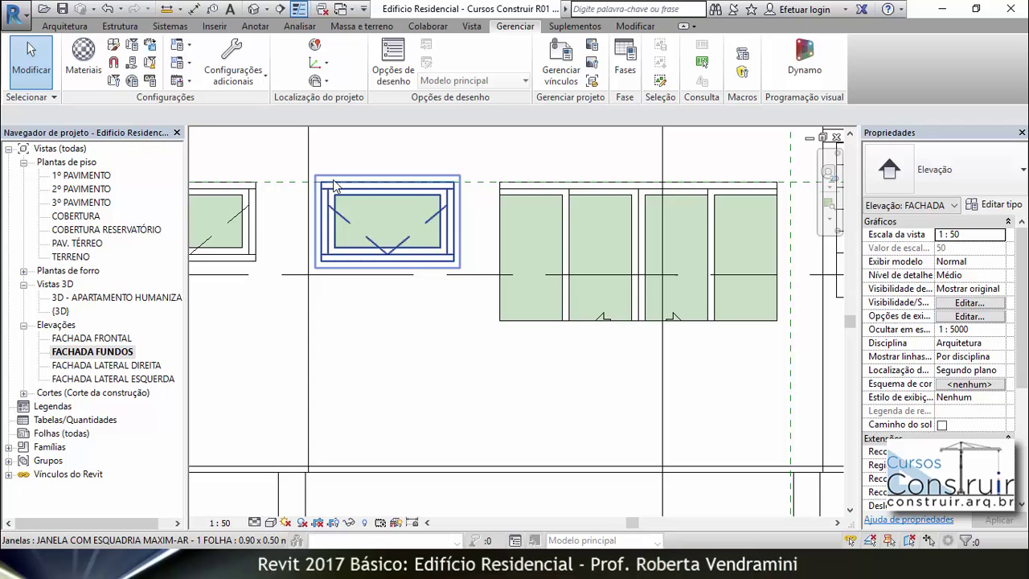
pyautogui.scroll(-1, 379, 226)
pyautogui.scroll(-1, 525, 258)
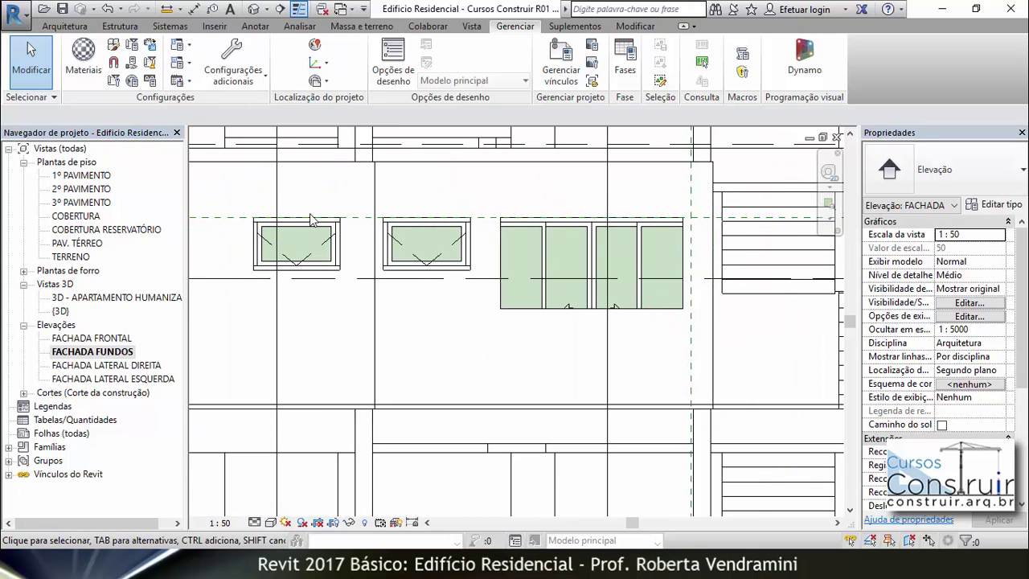
pyautogui.click(423, 231)
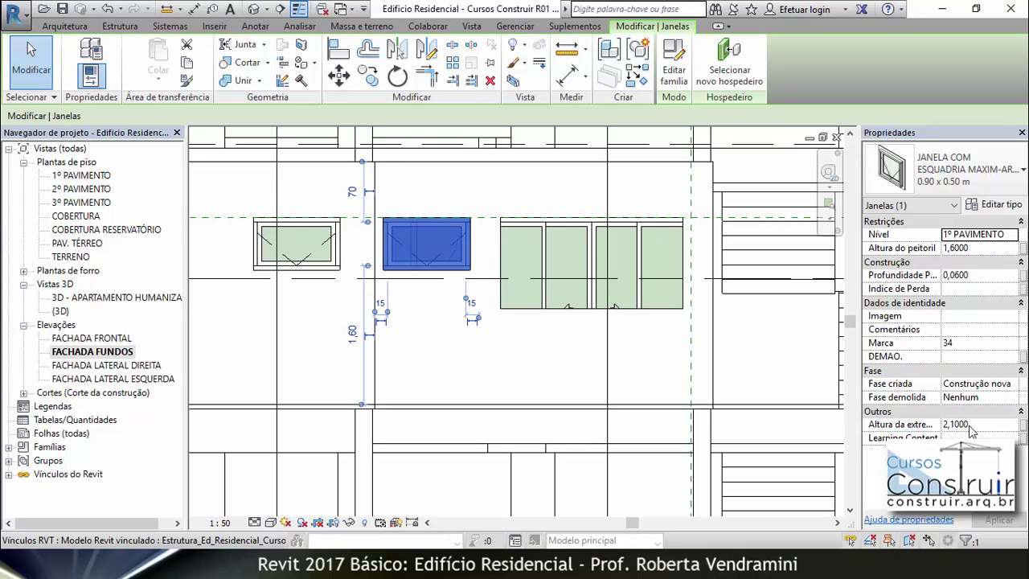
pyautogui.click(471, 191)
# Step: Examine how the tops of the bathroom windows and the four-panel window align with the horizontal reference plane
pyautogui.scroll(5, 475, 206)
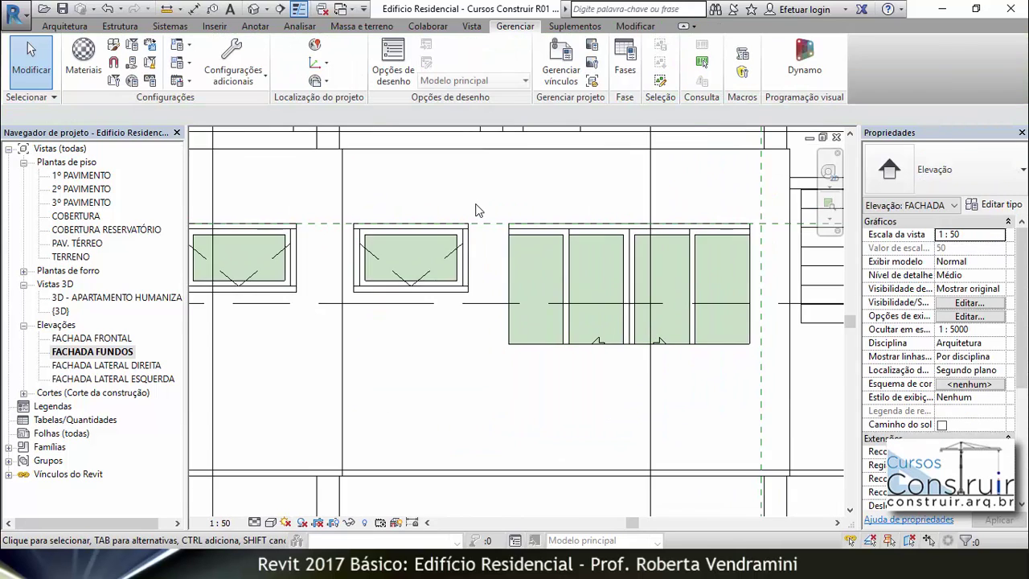
pyautogui.scroll(3, 474, 243)
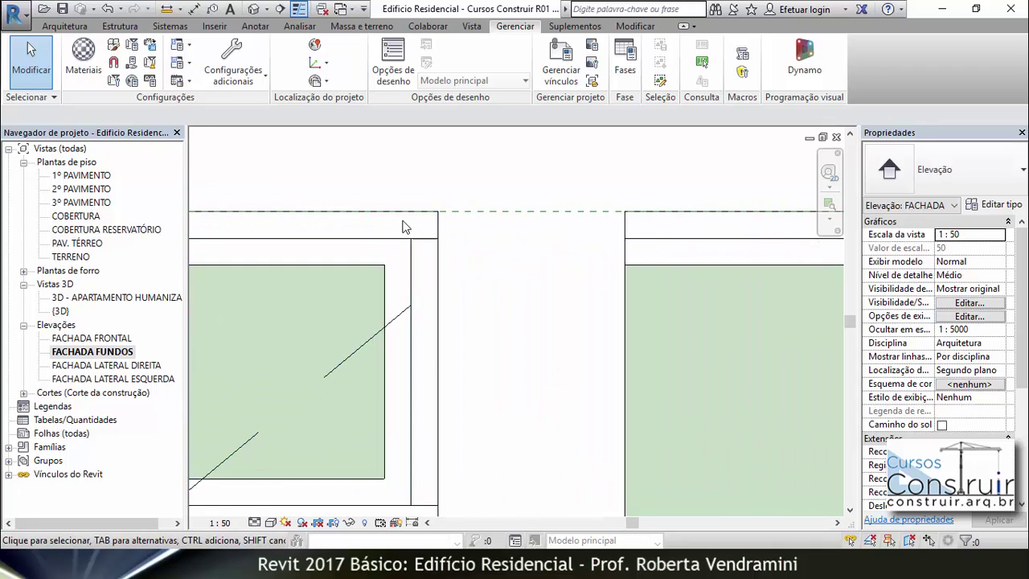
pyautogui.scroll(-5, 474, 250)
pyautogui.scroll(-2, 474, 252)
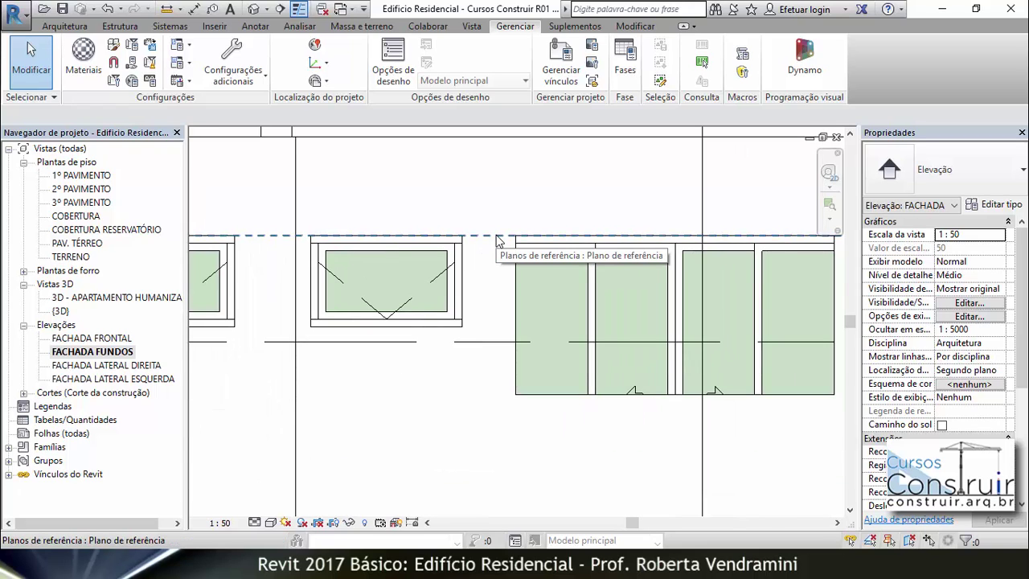
pyautogui.scroll(-1, 495, 239)
pyautogui.scroll(-2, 485, 240)
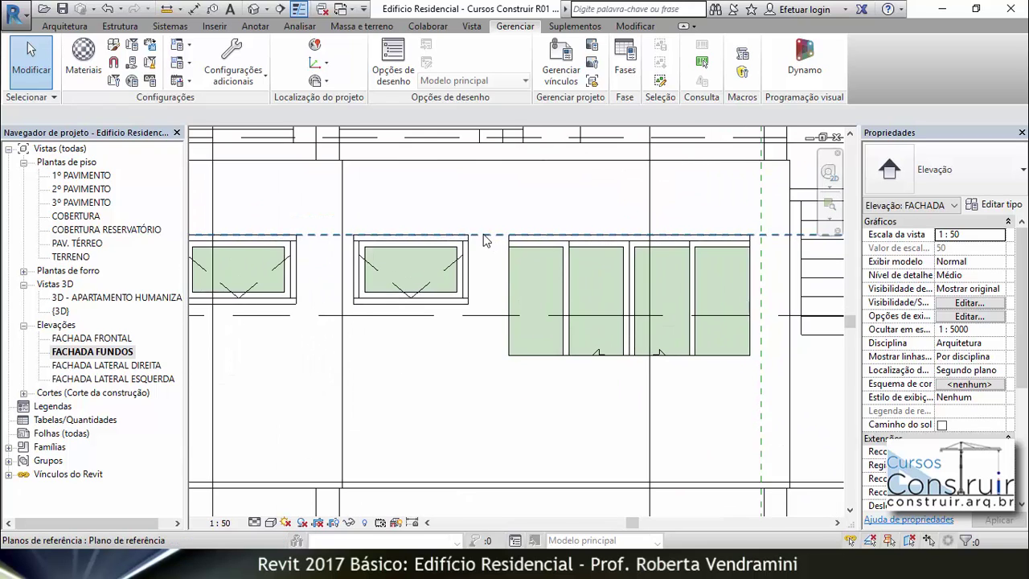
pyautogui.scroll(4, 451, 257)
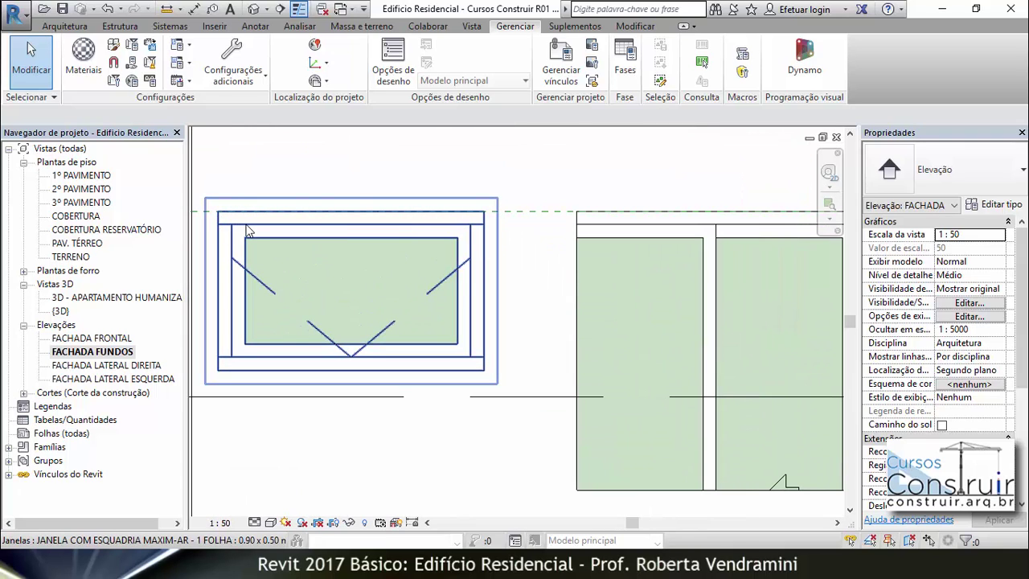
pyautogui.scroll(-4, 539, 288)
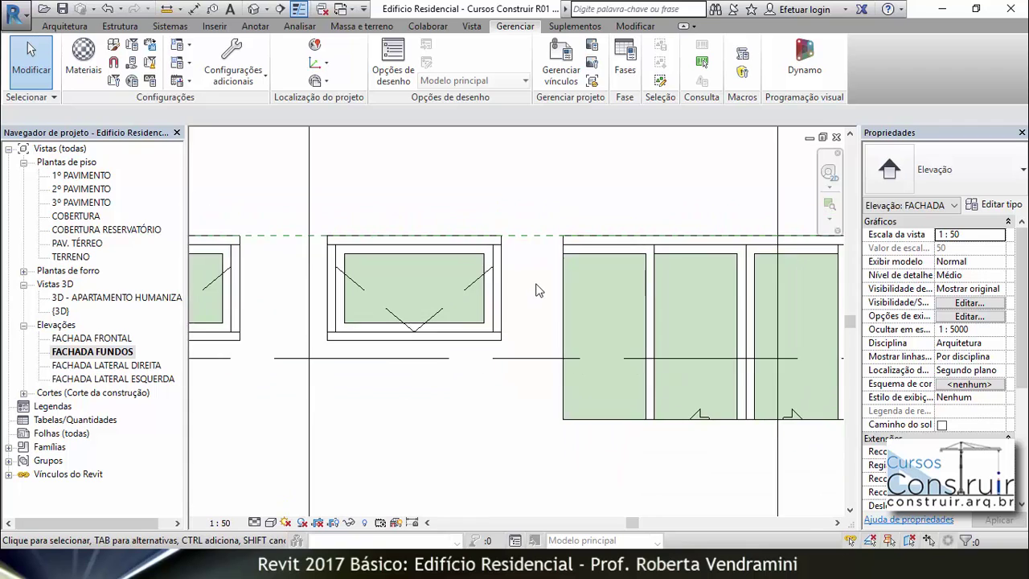
pyautogui.scroll(-5, 498, 308)
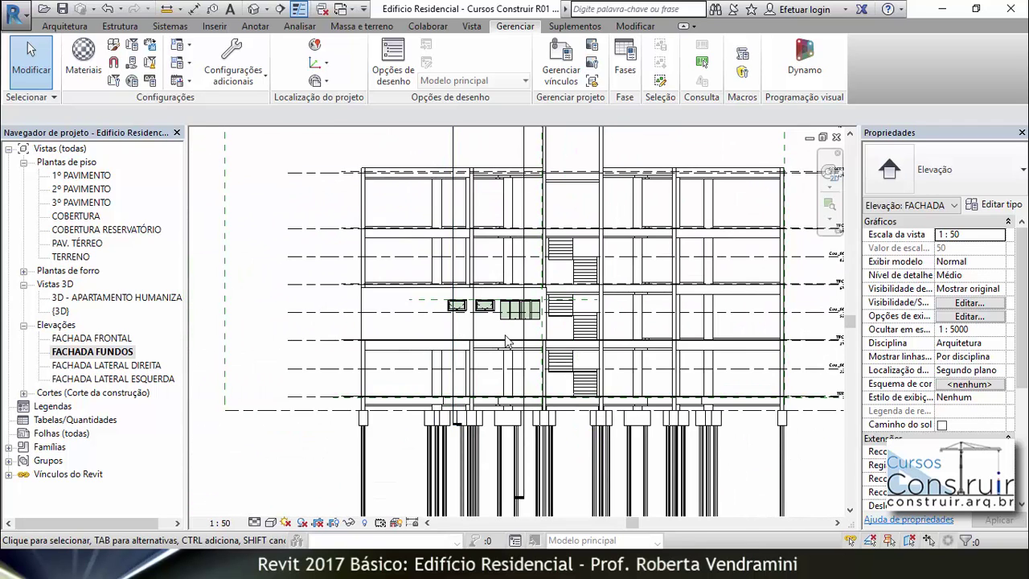
pyautogui.scroll(3, 485, 310)
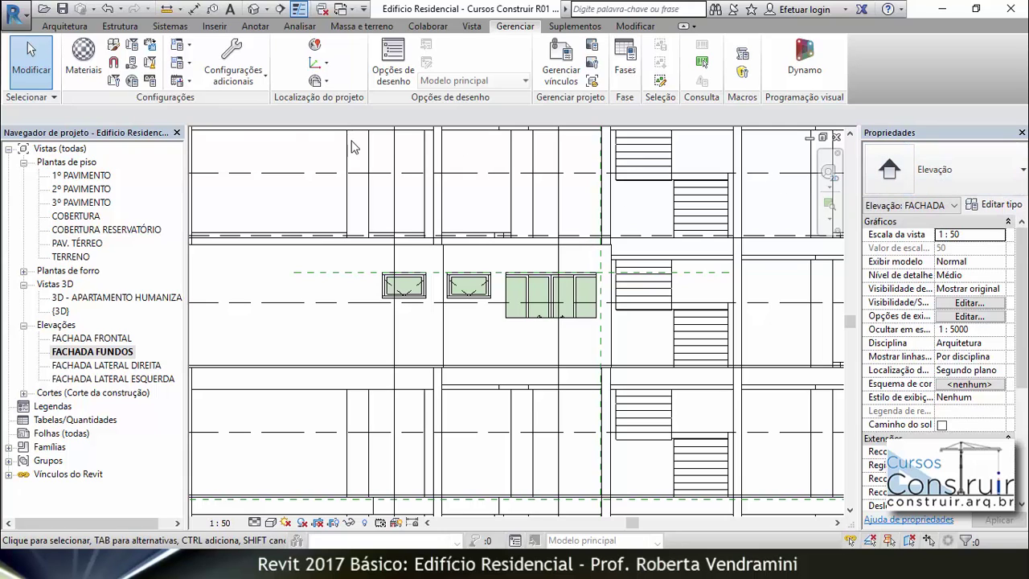
# Step: Start the Janela command, browse the available window families and types, and leave it without placing a window
pyautogui.click(64, 25)
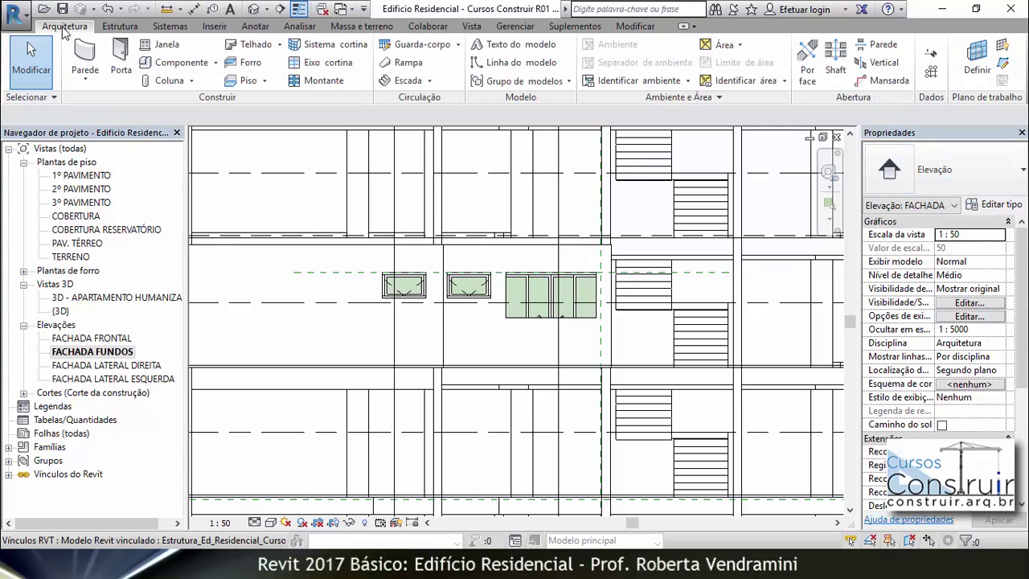
pyautogui.click(151, 44)
pyautogui.click(941, 169)
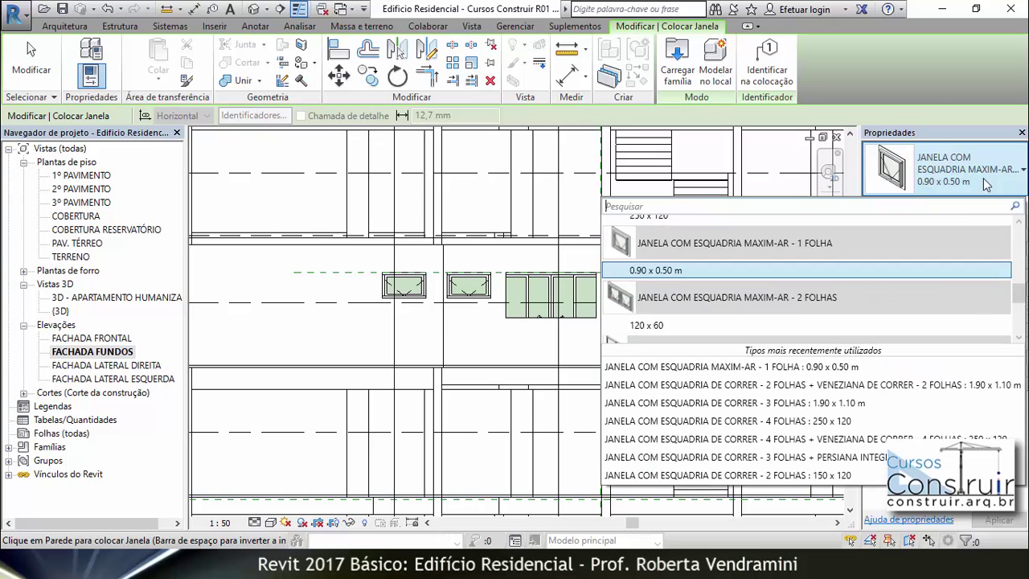
pyautogui.scroll(-5, 794, 289)
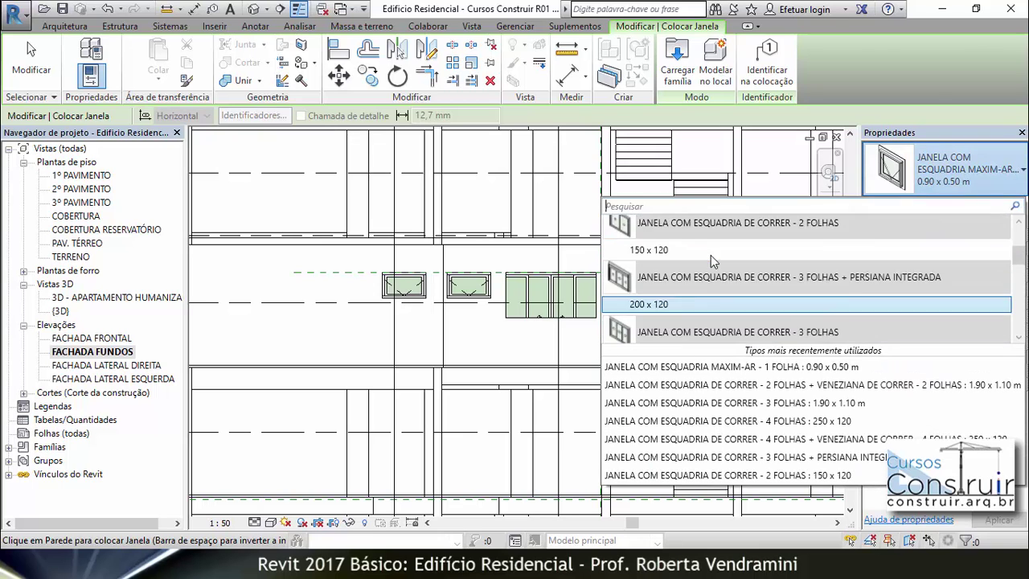
pyautogui.scroll(-6, 715, 274)
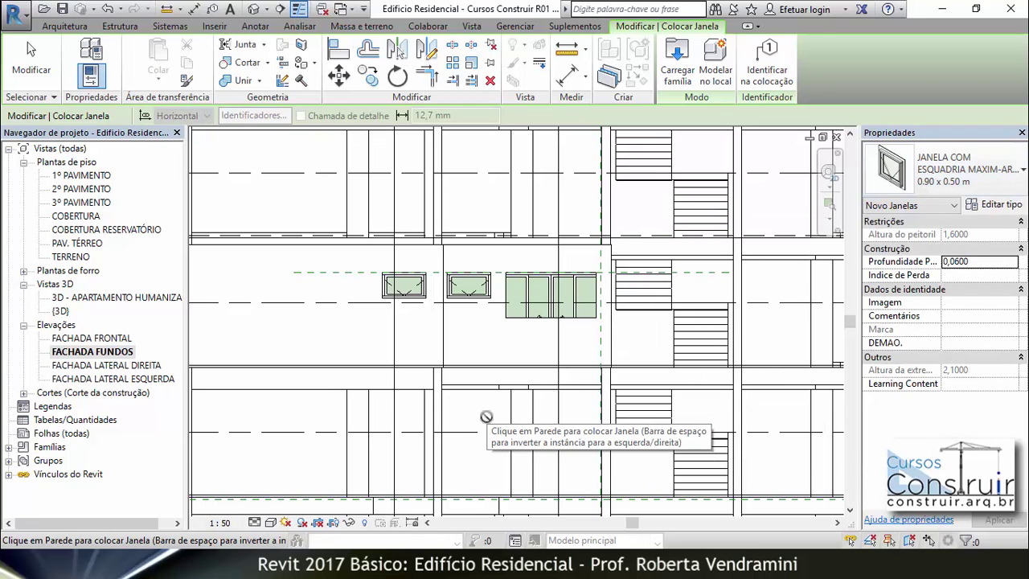
pyautogui.press('Escape')
pyautogui.press('Escape')
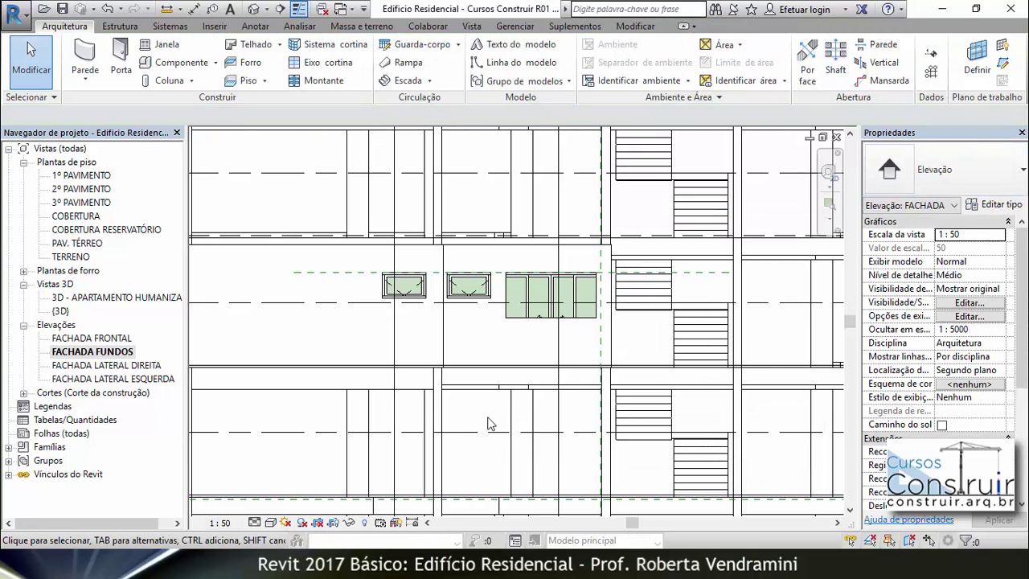